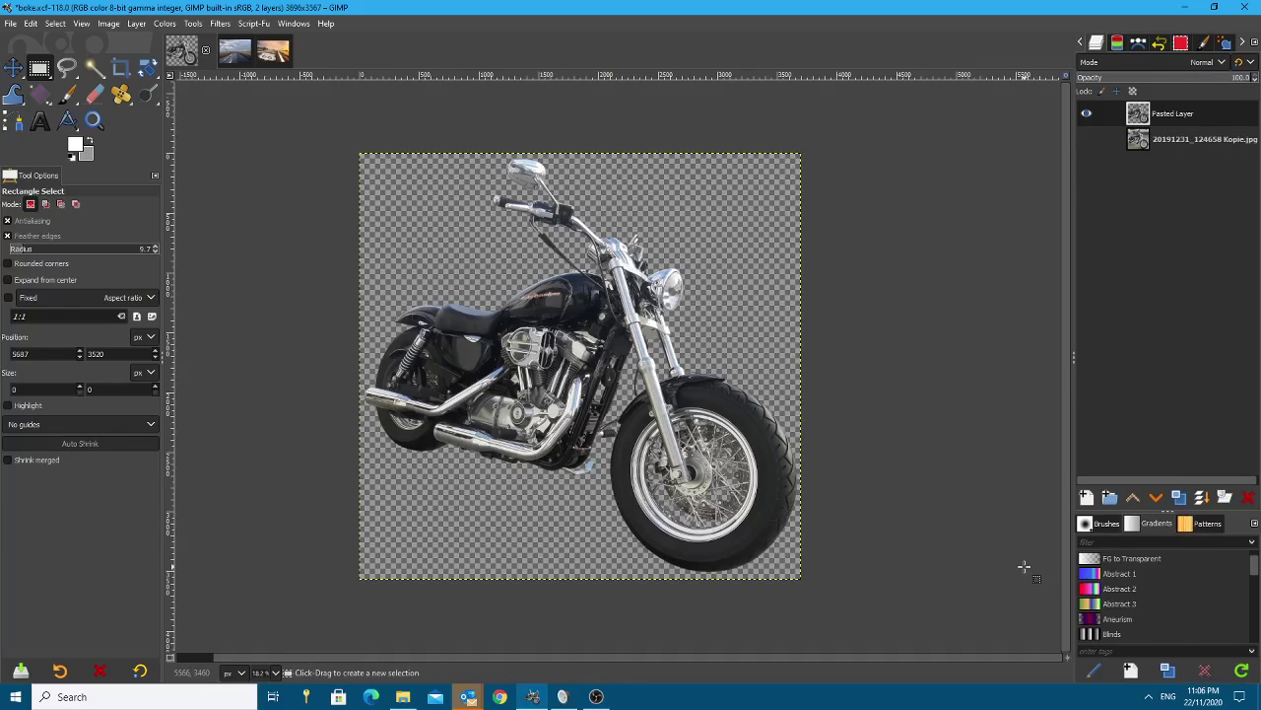
Flip between the road photo, the Route 66 photo and the motorcycle image to compare them.
{"action": "left_click", "coordinate": [238, 56]}
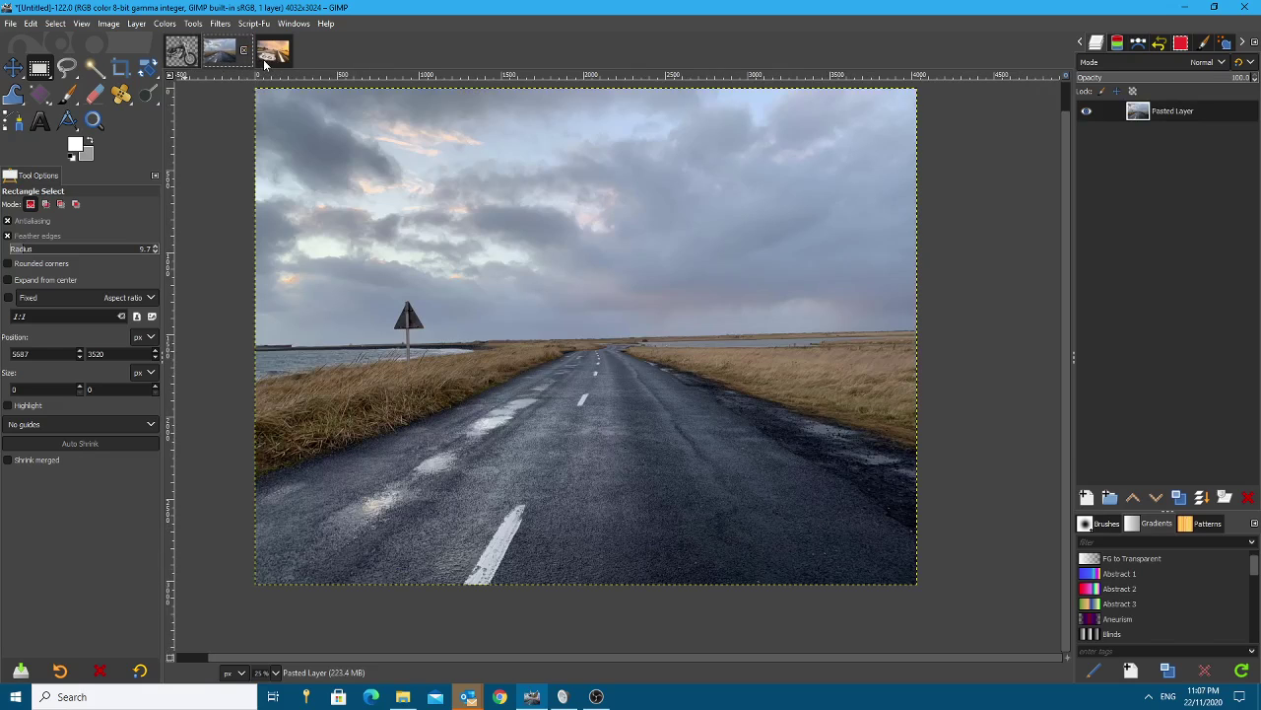
{"action": "left_click", "coordinate": [264, 59]}
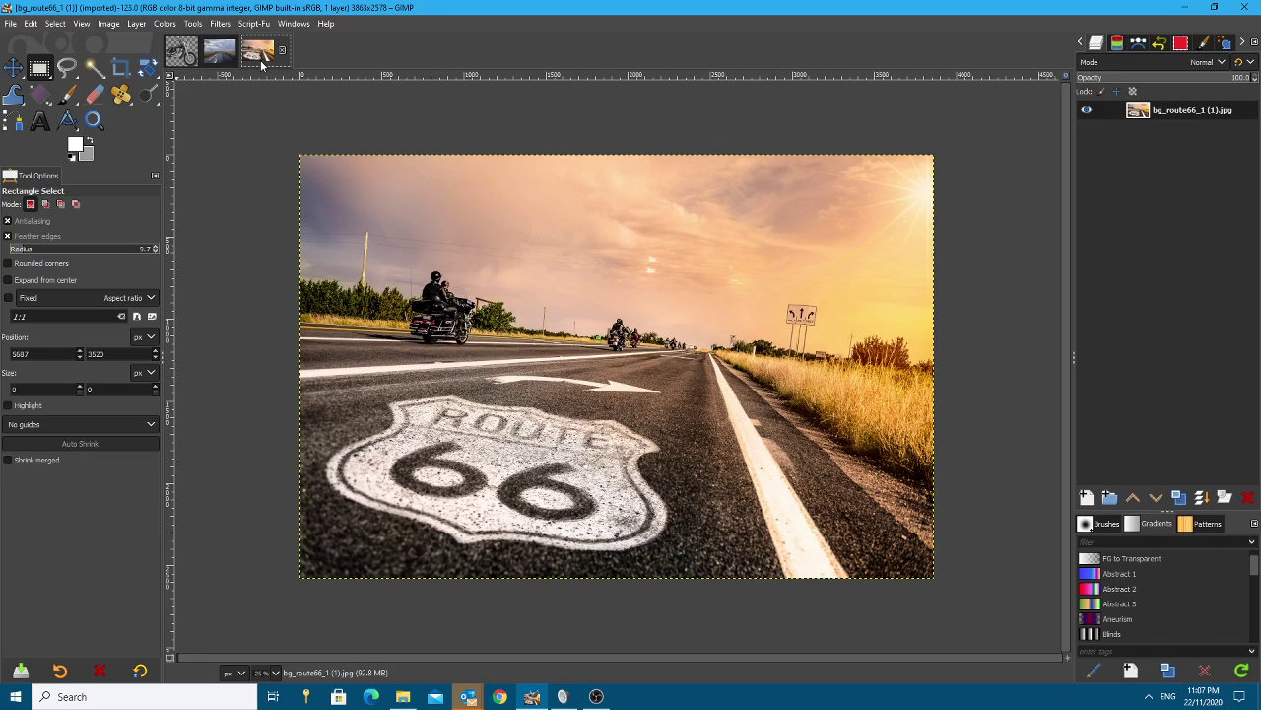
{"action": "left_click", "coordinate": [229, 56]}
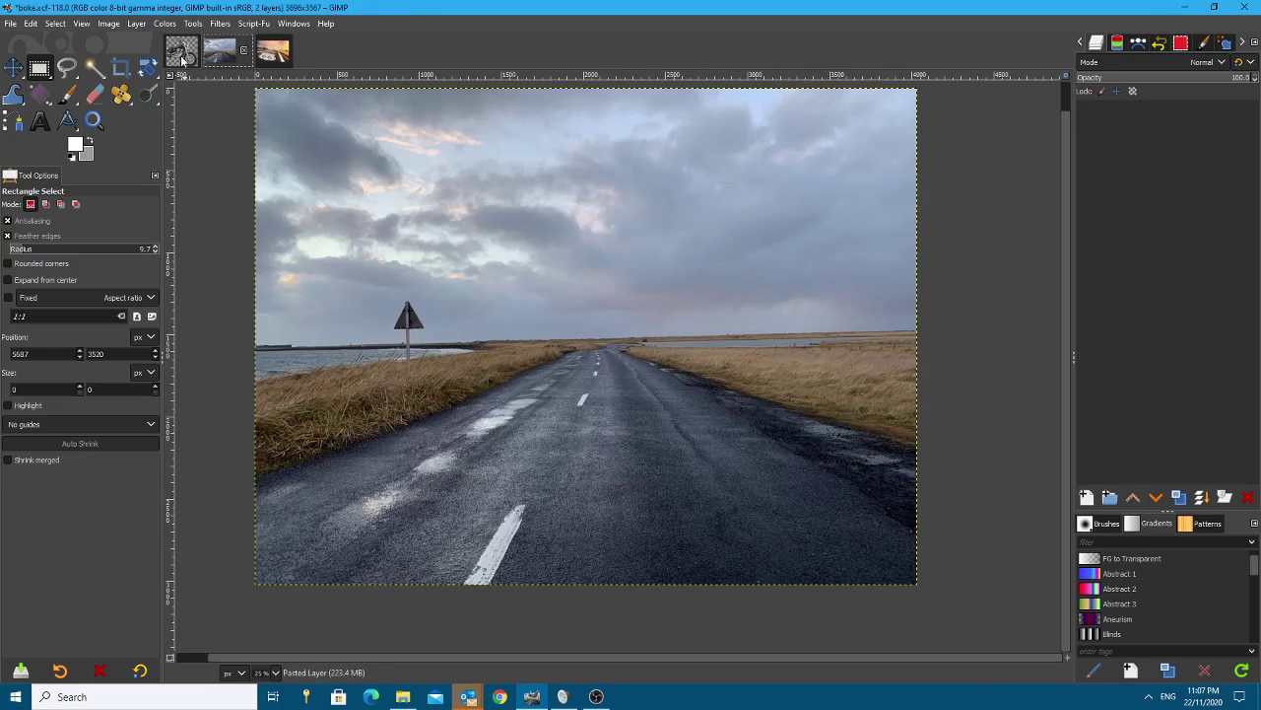
{"action": "left_click", "coordinate": [197, 57]}
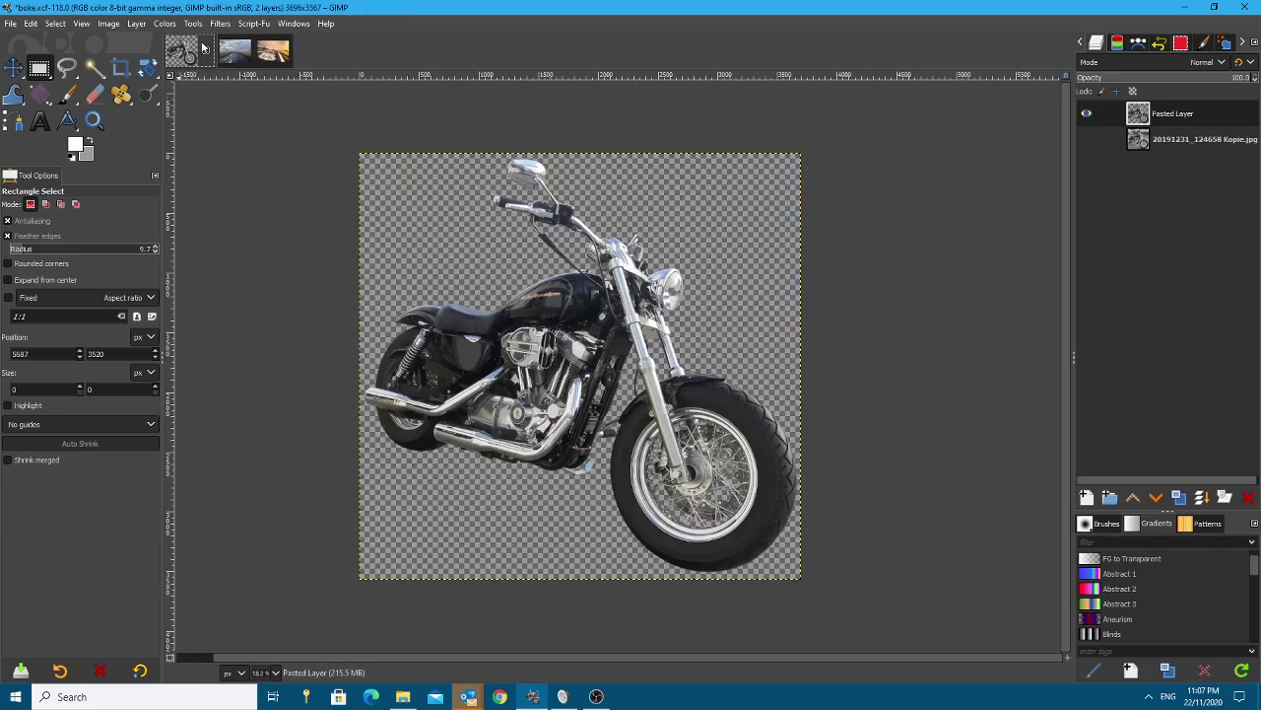
{"action": "left_click", "coordinate": [232, 55]}
{"action": "left_click", "coordinate": [276, 59]}
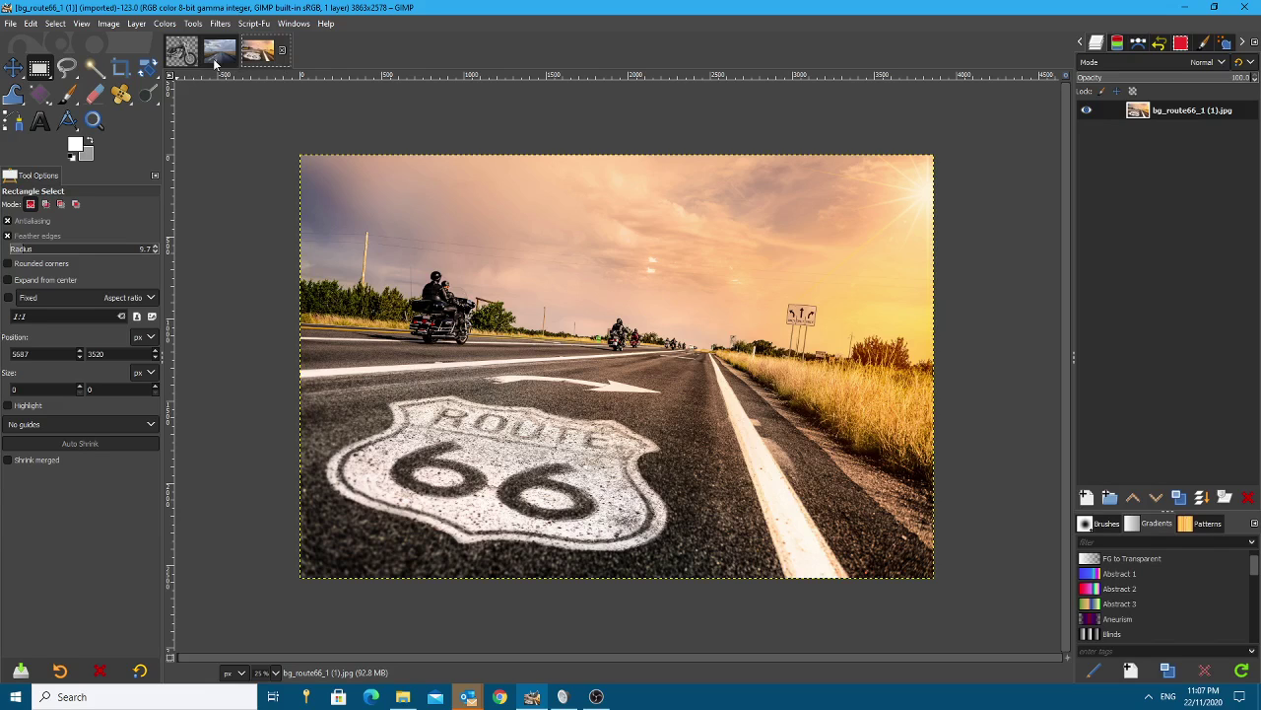
{"action": "left_click", "coordinate": [229, 58]}
{"action": "left_click", "coordinate": [273, 55]}
{"action": "left_click", "coordinate": [230, 57]}
{"action": "left_click", "coordinate": [271, 55]}
{"action": "left_click", "coordinate": [224, 56]}
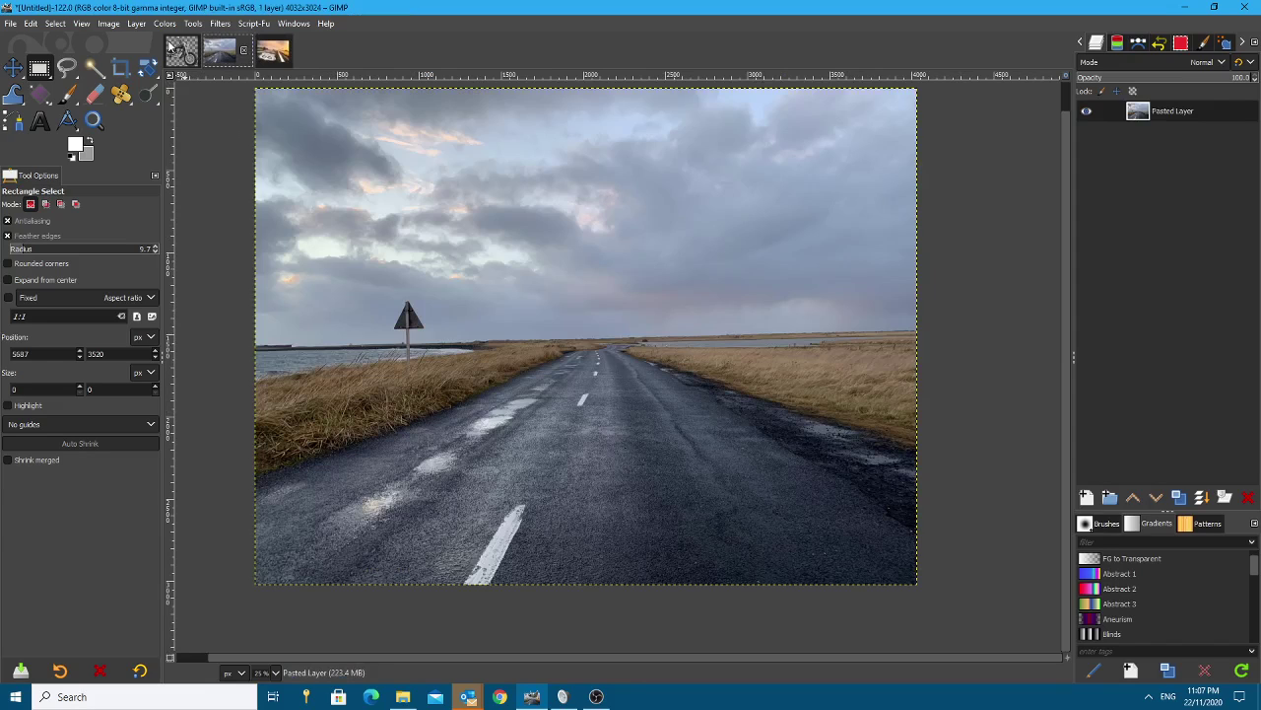
Return to the motorcycle image and inspect the cut-out.
{"action": "left_click", "coordinate": [173, 49]}
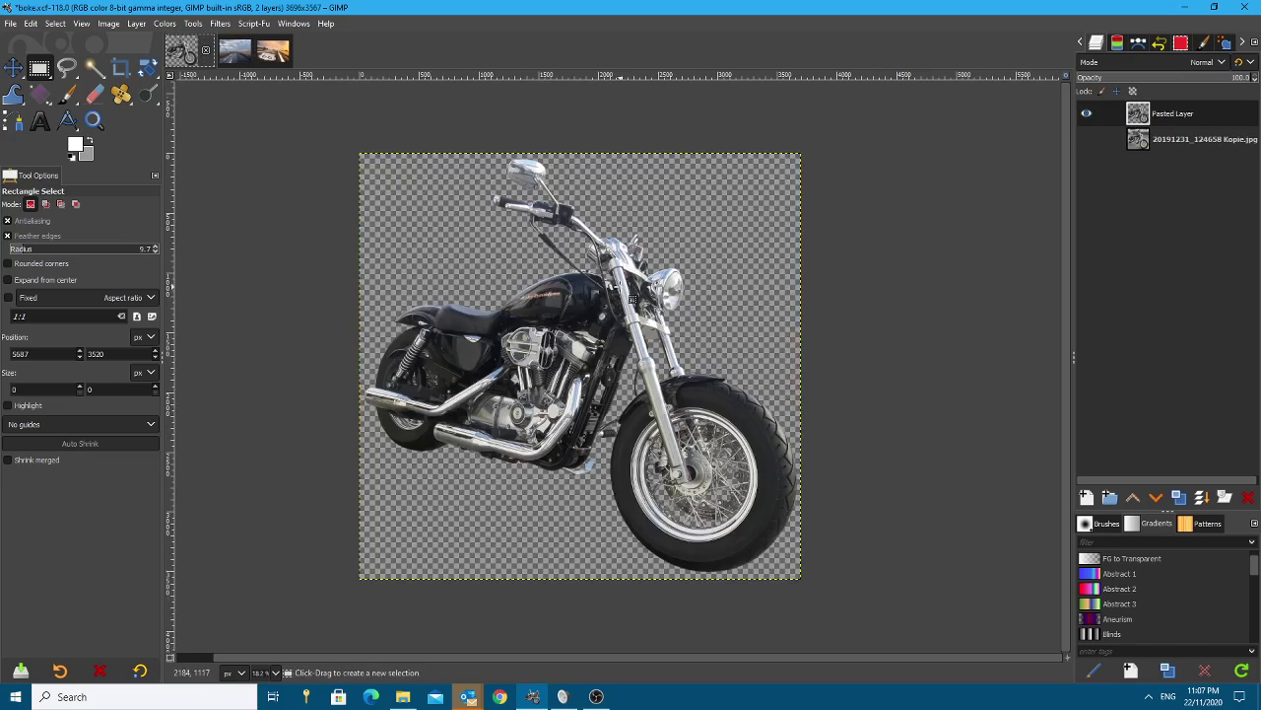
{"action": "left_click", "coordinate": [239, 52]}
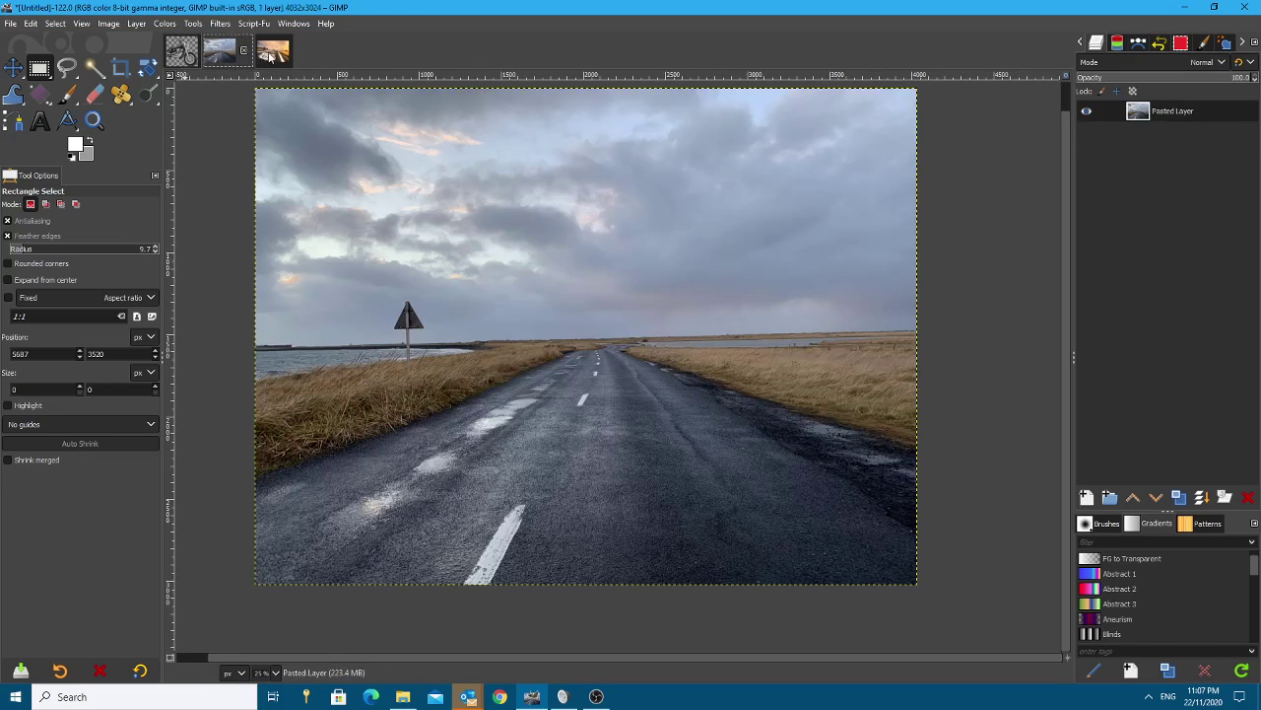
{"action": "left_click", "coordinate": [266, 54]}
{"action": "left_click", "coordinate": [181, 49]}
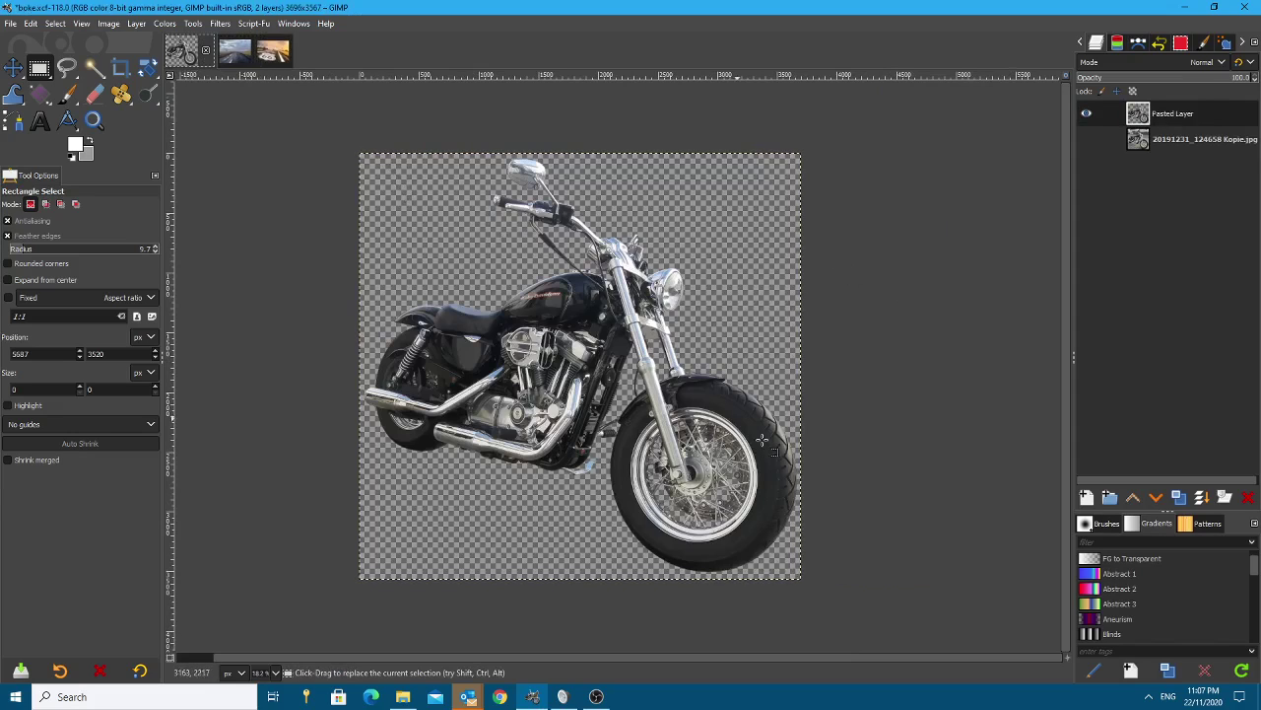
{"action": "scroll", "coordinate": [626, 486], "scroll_direction": "up", "scroll_amount": 2}
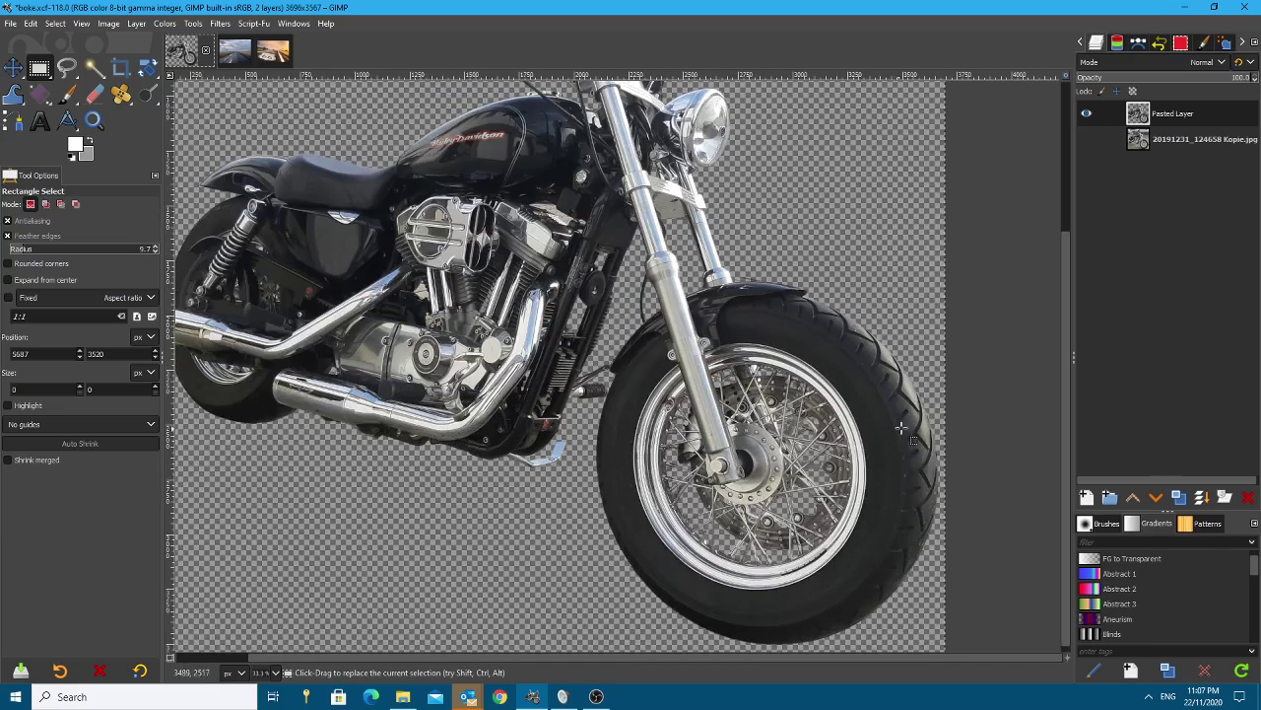
{"action": "scroll", "coordinate": [735, 461], "scroll_direction": "up", "scroll_amount": 3}
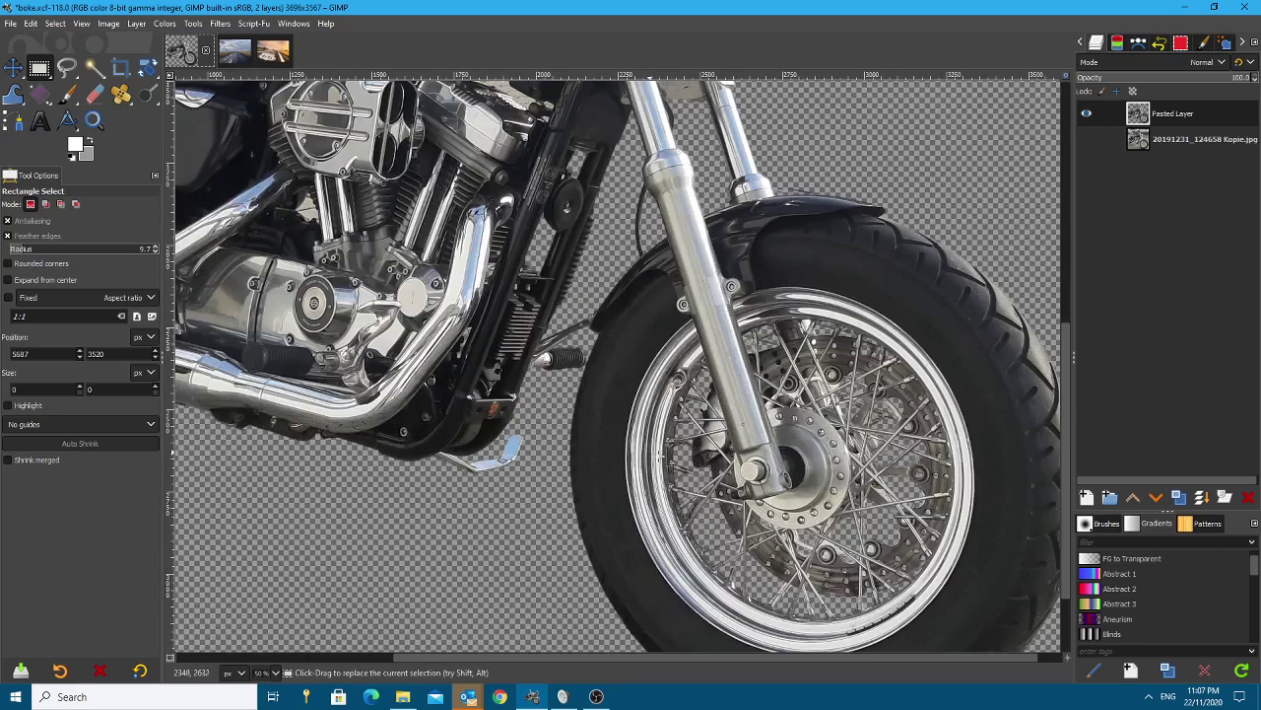
{"action": "scroll", "coordinate": [765, 487], "scroll_direction": "down", "scroll_amount": 3}
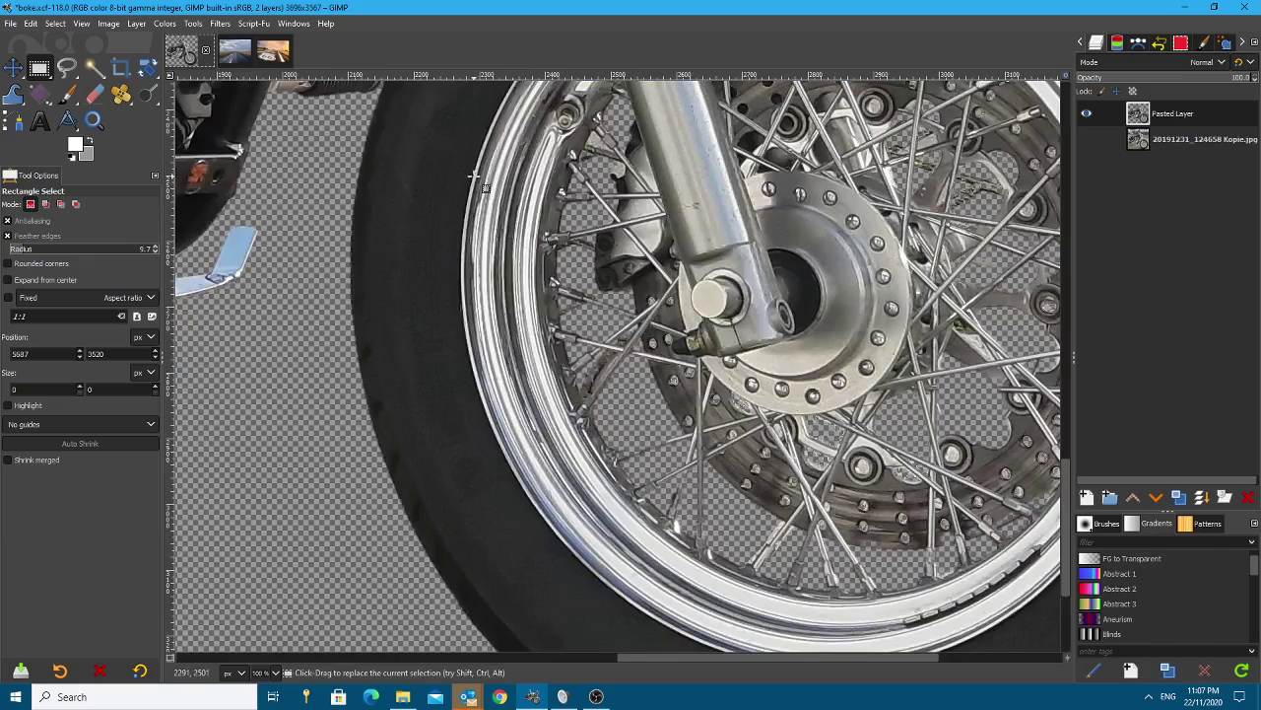
{"action": "scroll", "coordinate": [477, 187], "scroll_direction": "down", "scroll_amount": 4}
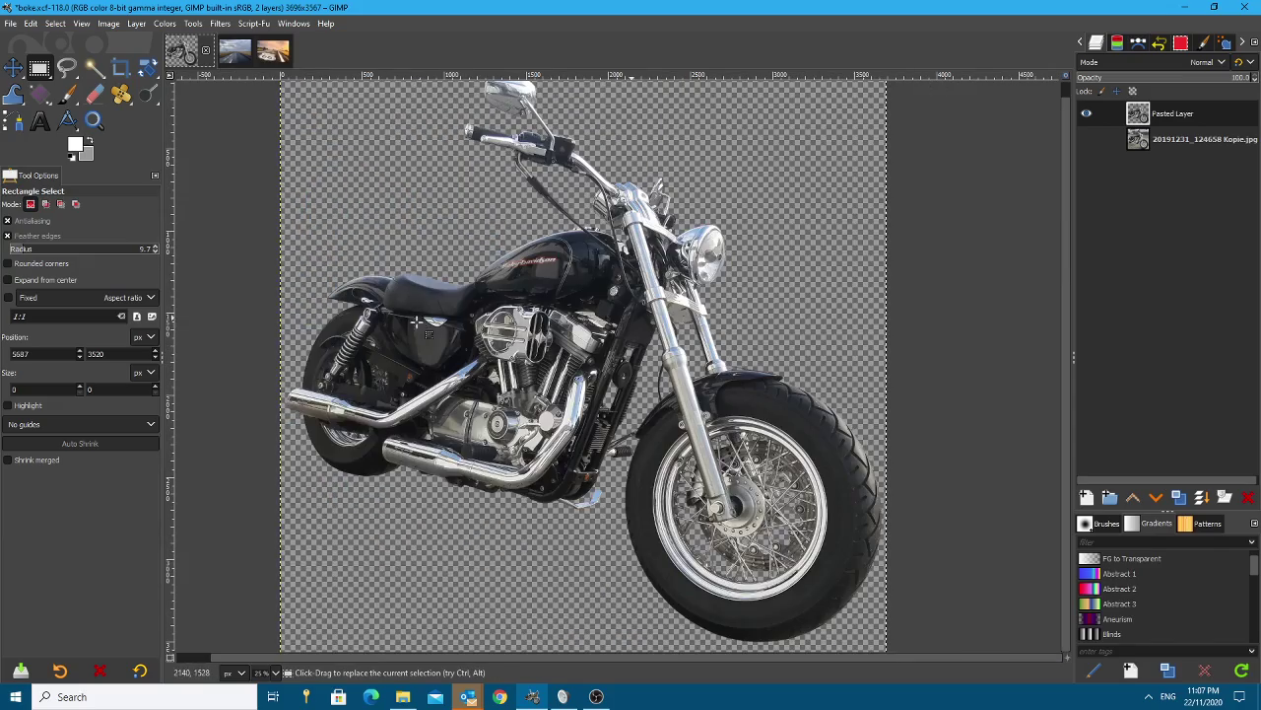
{"action": "scroll", "coordinate": [489, 326], "scroll_direction": "down", "scroll_amount": 1}
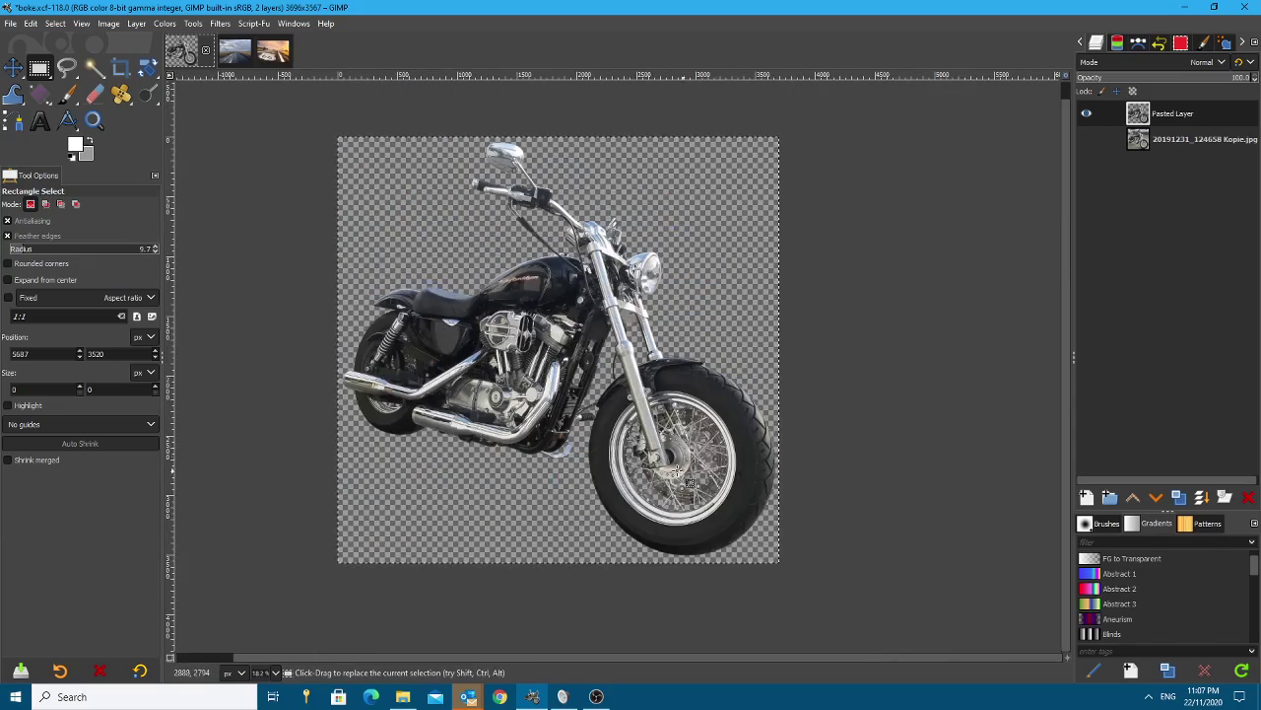
{"action": "scroll", "coordinate": [678, 483], "scroll_direction": "up", "scroll_amount": 5}
{"action": "scroll", "coordinate": [532, 394], "scroll_direction": "down", "scroll_amount": 2}
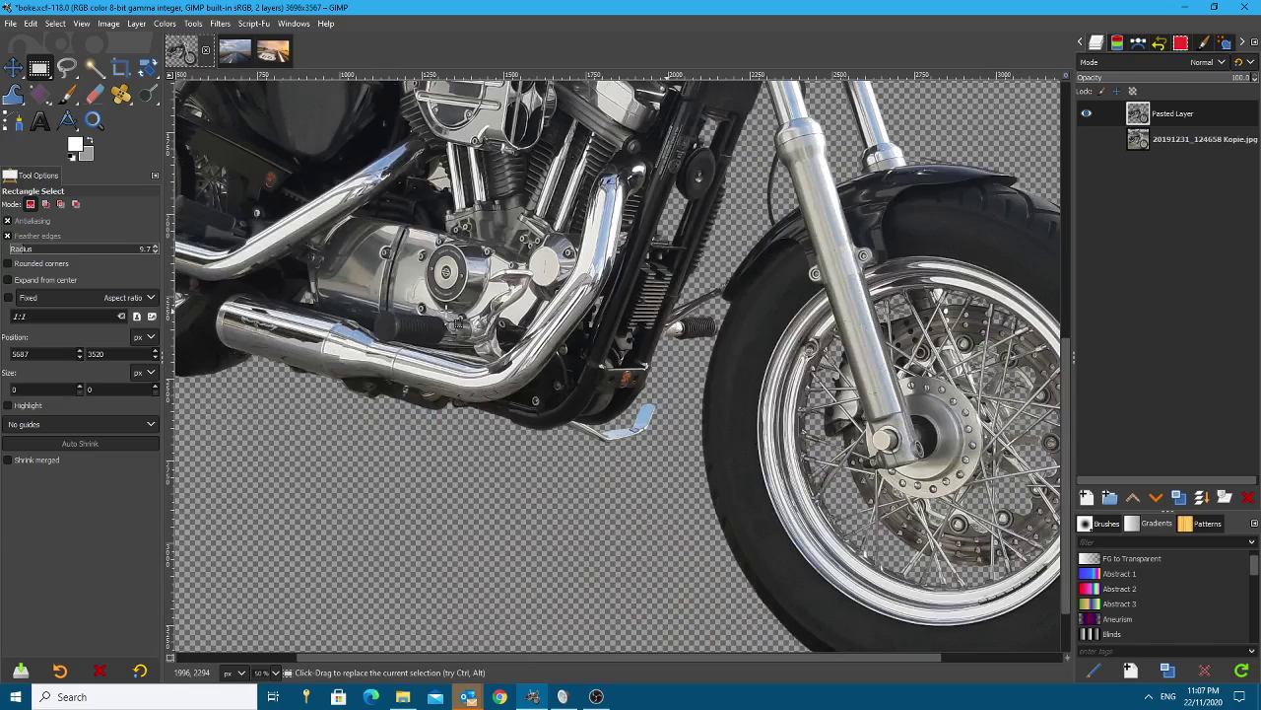
{"action": "scroll", "coordinate": [457, 322], "scroll_direction": "down", "scroll_amount": 3}
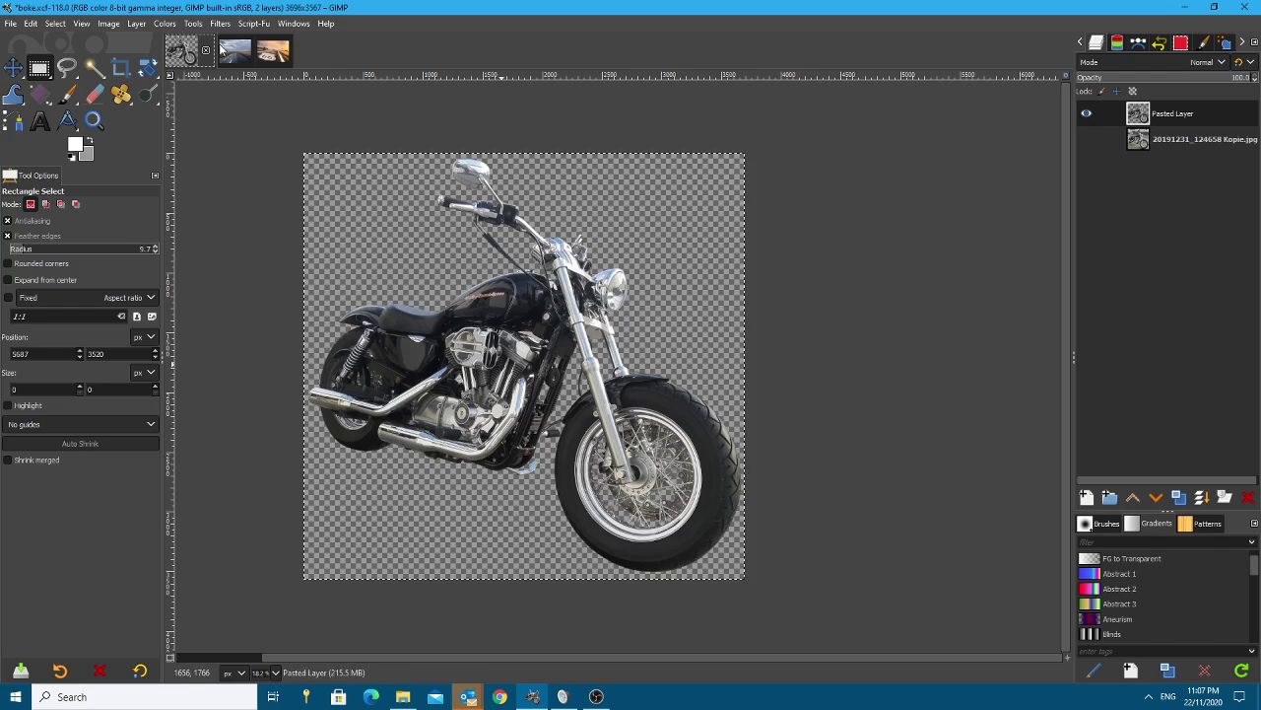
Copy the cut-out motorcycle and paste it into the road photo as Pasted Layer #1.
{"action": "key", "text": "ctrl+c"}
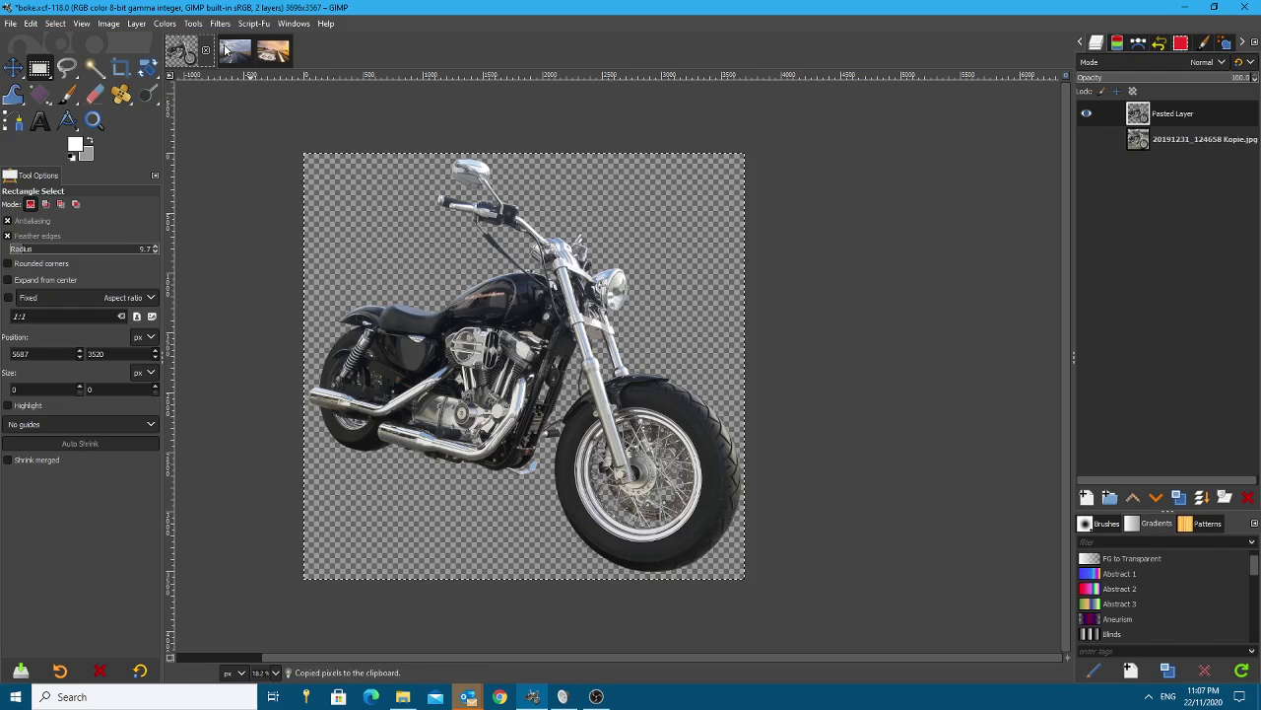
{"action": "left_click", "coordinate": [226, 50]}
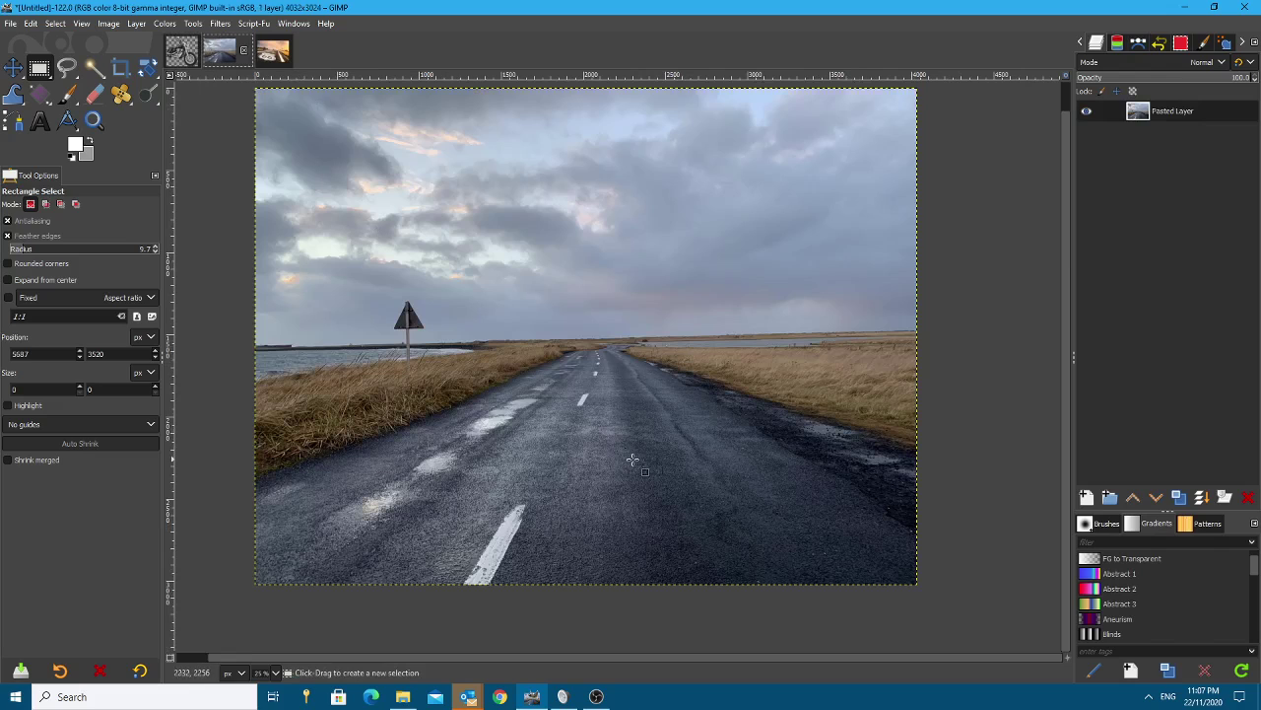
{"action": "key", "text": "ctrl+v"}
{"action": "key", "text": "minus"}
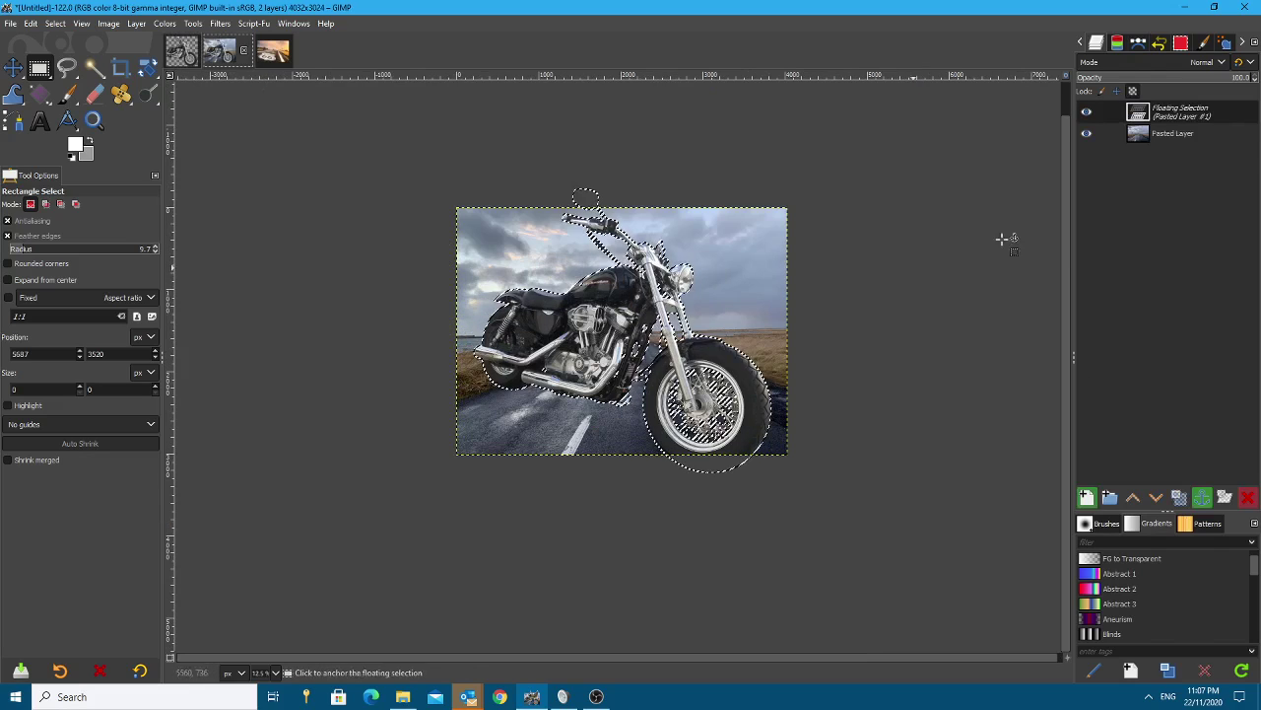
{"action": "right_click", "coordinate": [1193, 117]}
{"action": "left_click", "coordinate": [1114, 212]}
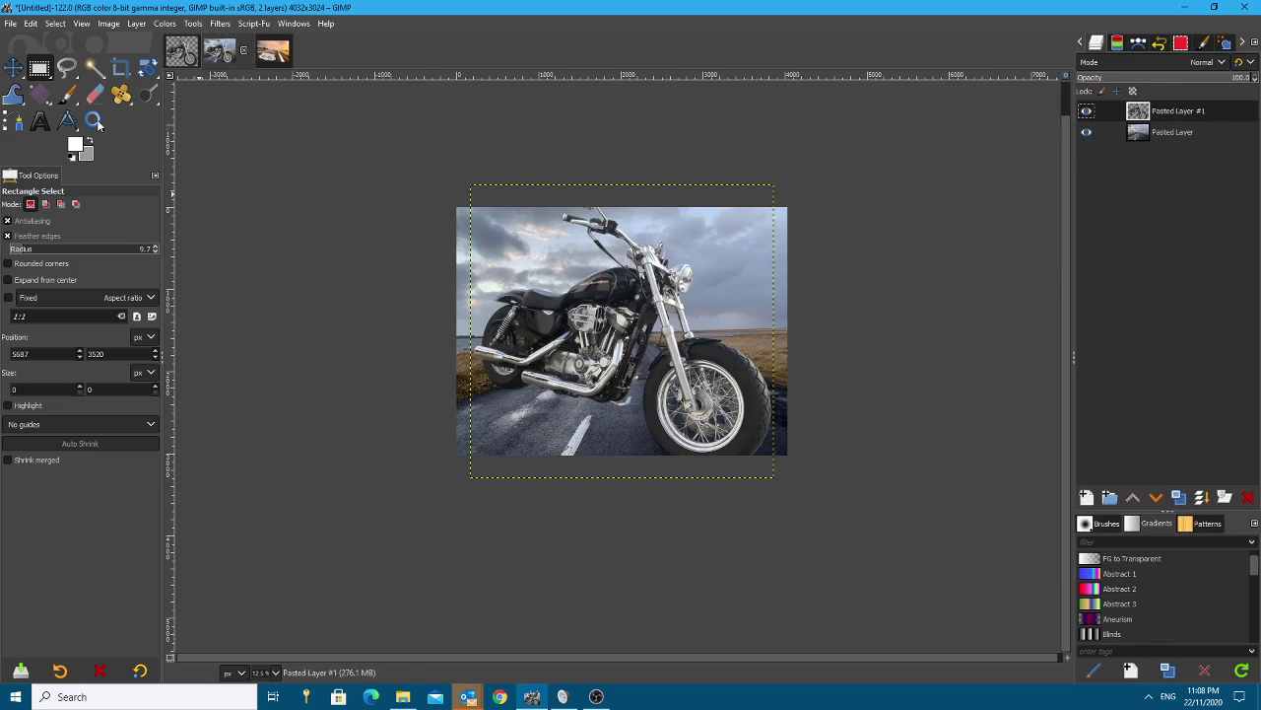
{"action": "scroll", "coordinate": [674, 333], "scroll_direction": "up", "scroll_amount": 2}
{"action": "scroll", "coordinate": [674, 333], "scroll_direction": "down", "scroll_amount": 1}
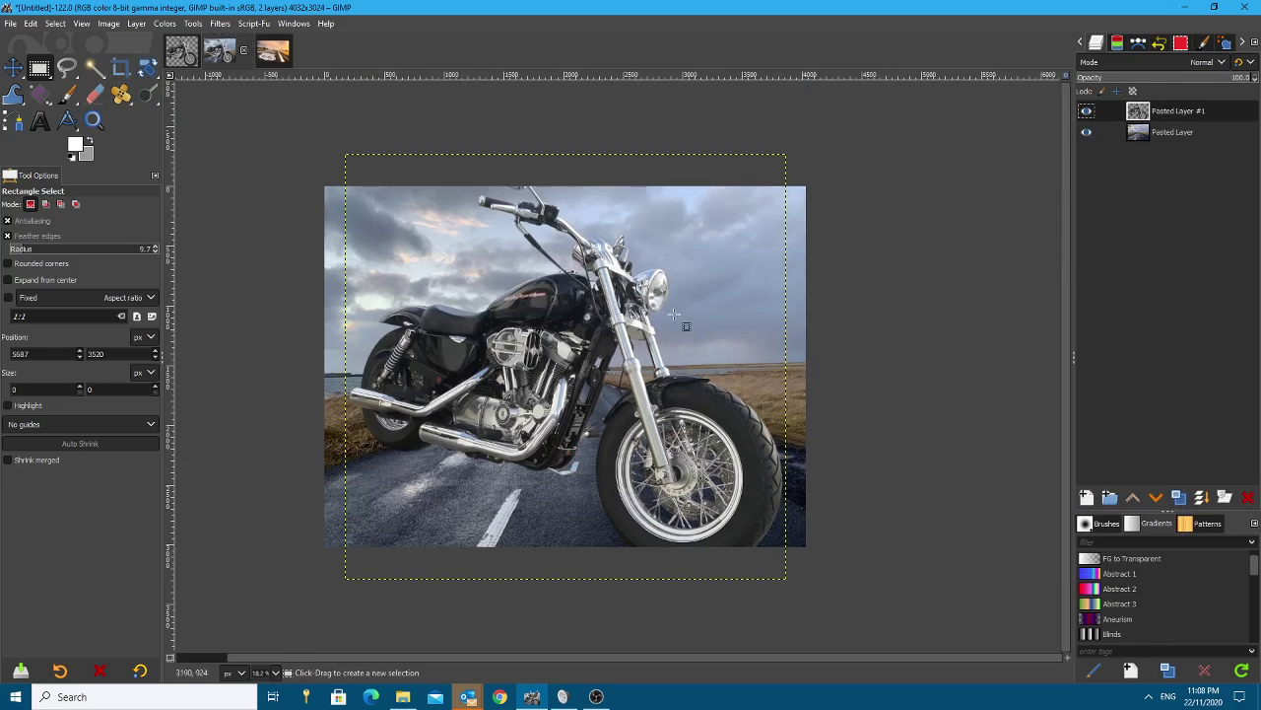
{"action": "scroll", "coordinate": [778, 487], "scroll_direction": "up", "scroll_amount": 3}
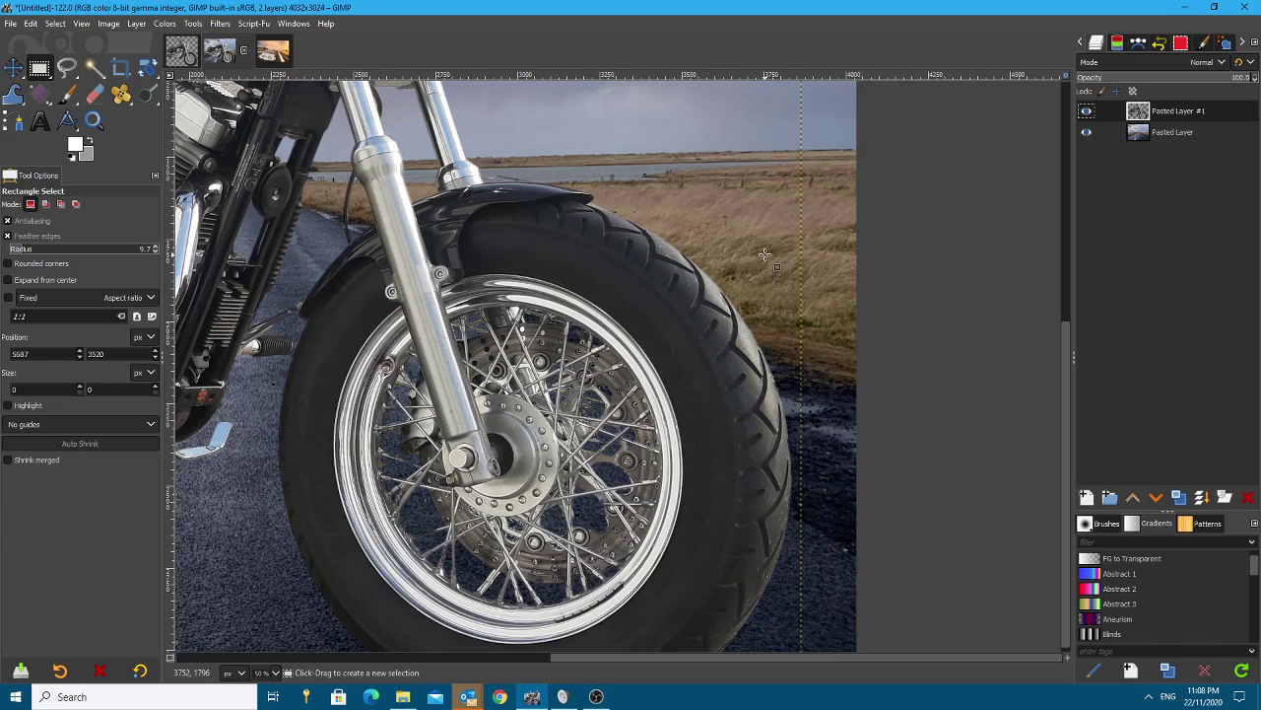
{"action": "scroll", "coordinate": [497, 458], "scroll_direction": "down", "scroll_amount": 5}
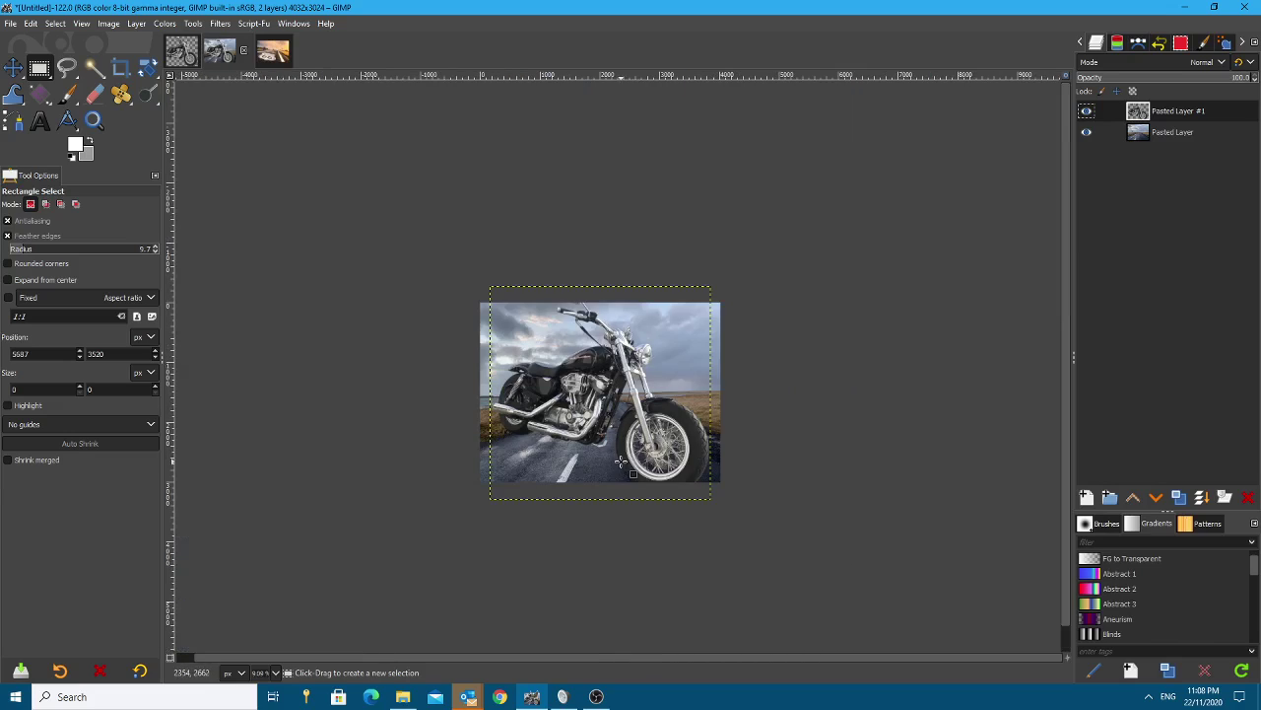
{"action": "scroll", "coordinate": [615, 449], "scroll_direction": "up", "scroll_amount": 2}
Scale the pasted motorcycle down to about 1867 × 1689 px so it fits the road.
{"action": "left_click", "coordinate": [148, 67]}
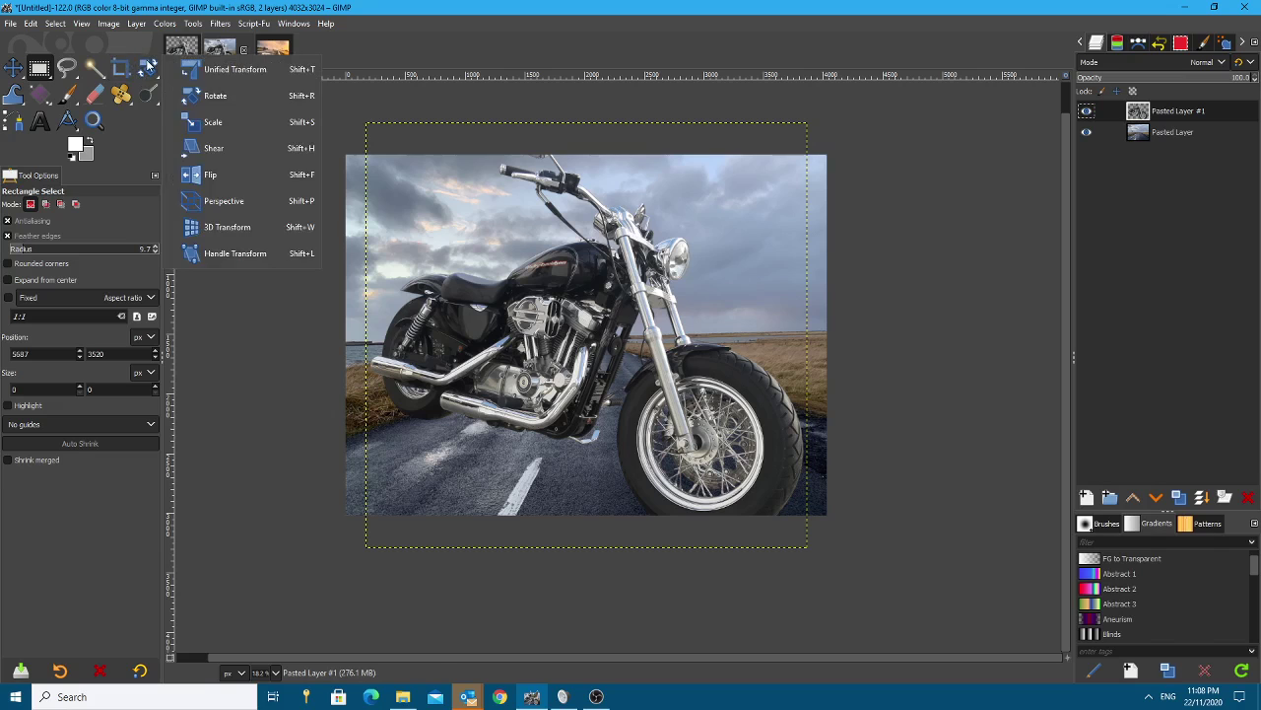
{"action": "left_click", "coordinate": [200, 124]}
{"action": "left_click_drag", "start_coordinate": [444, 147], "coordinate": [501, 279]}
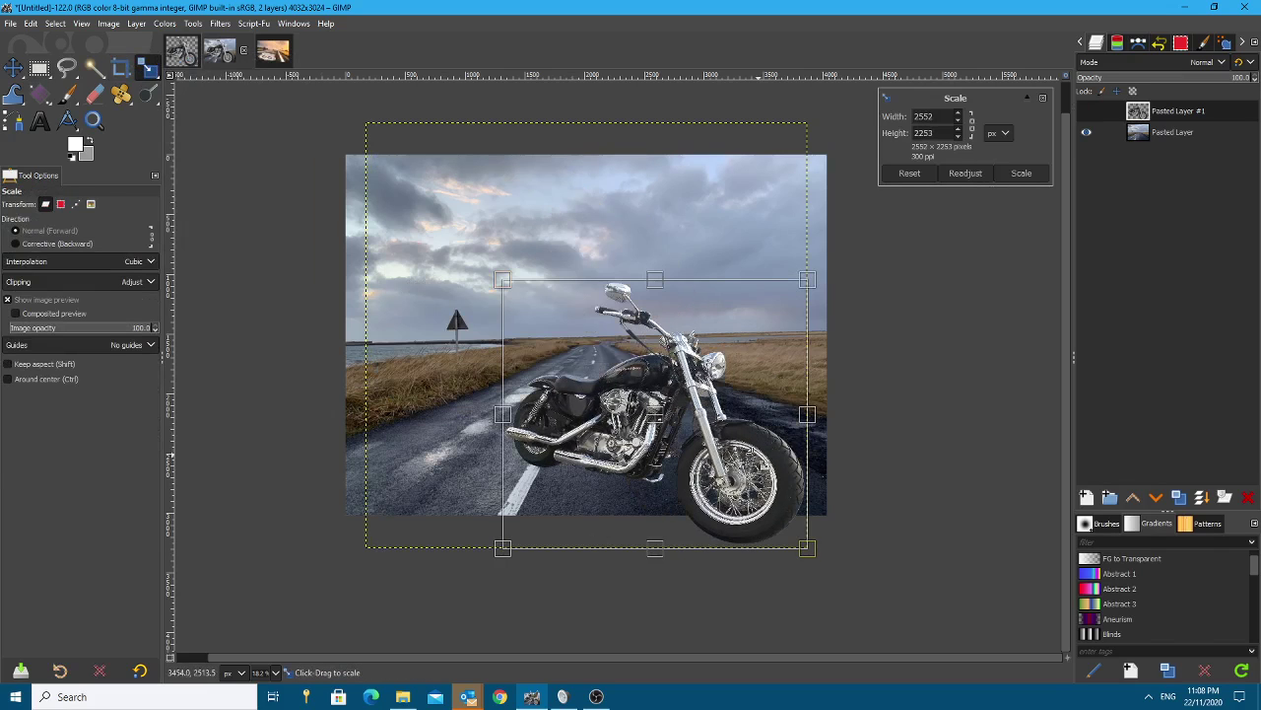
{"action": "left_click_drag", "start_coordinate": [776, 458], "coordinate": [694, 406]}
{"action": "left_click_drag", "start_coordinate": [532, 320], "coordinate": [586, 320]}
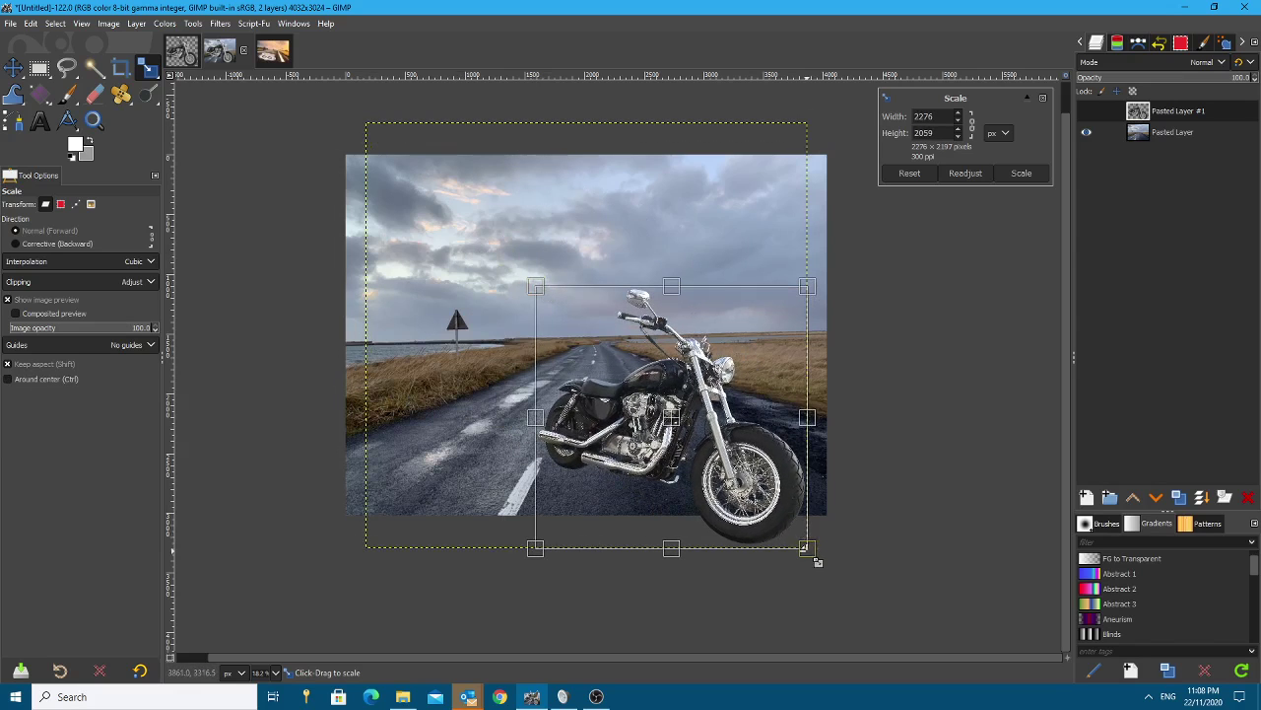
{"action": "left_click_drag", "start_coordinate": [805, 547], "coordinate": [752, 503]}
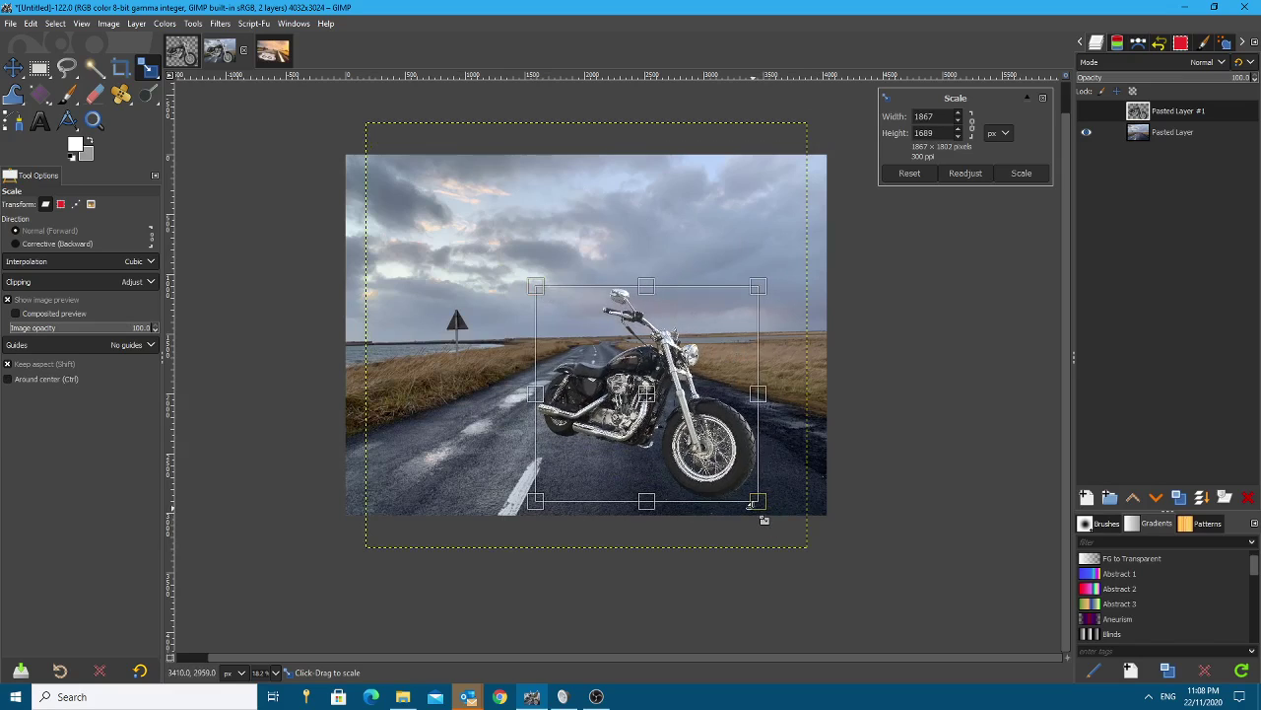
{"action": "key", "text": "Return"}
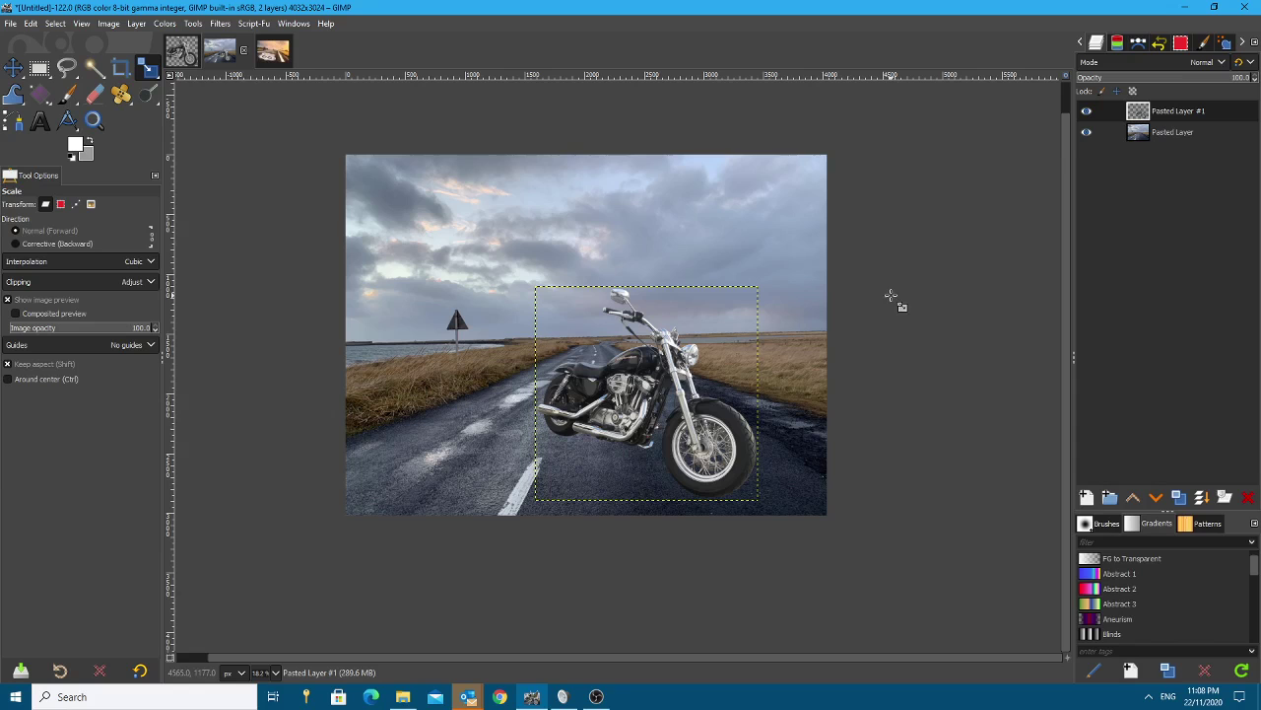
Flip the road background layer horizontally so the sign moves to the right.
{"action": "left_click", "coordinate": [1163, 132]}
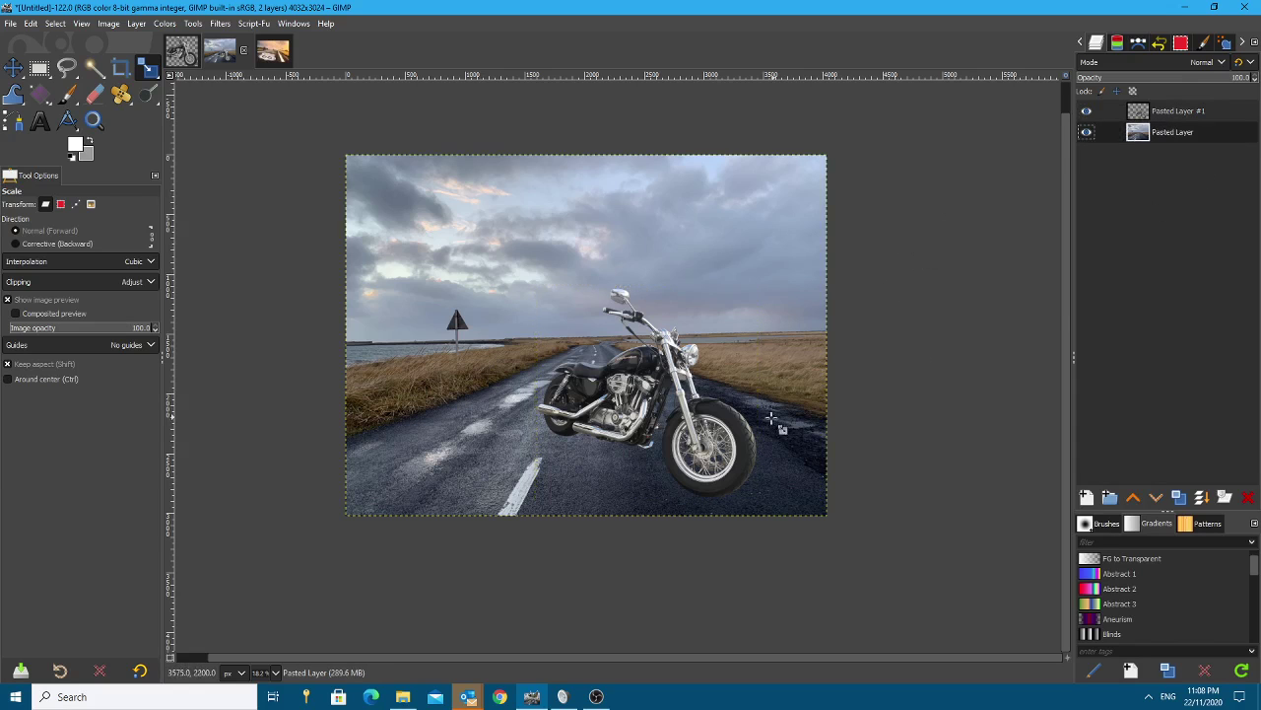
{"action": "scroll", "coordinate": [768, 431], "scroll_direction": "up", "scroll_amount": 3}
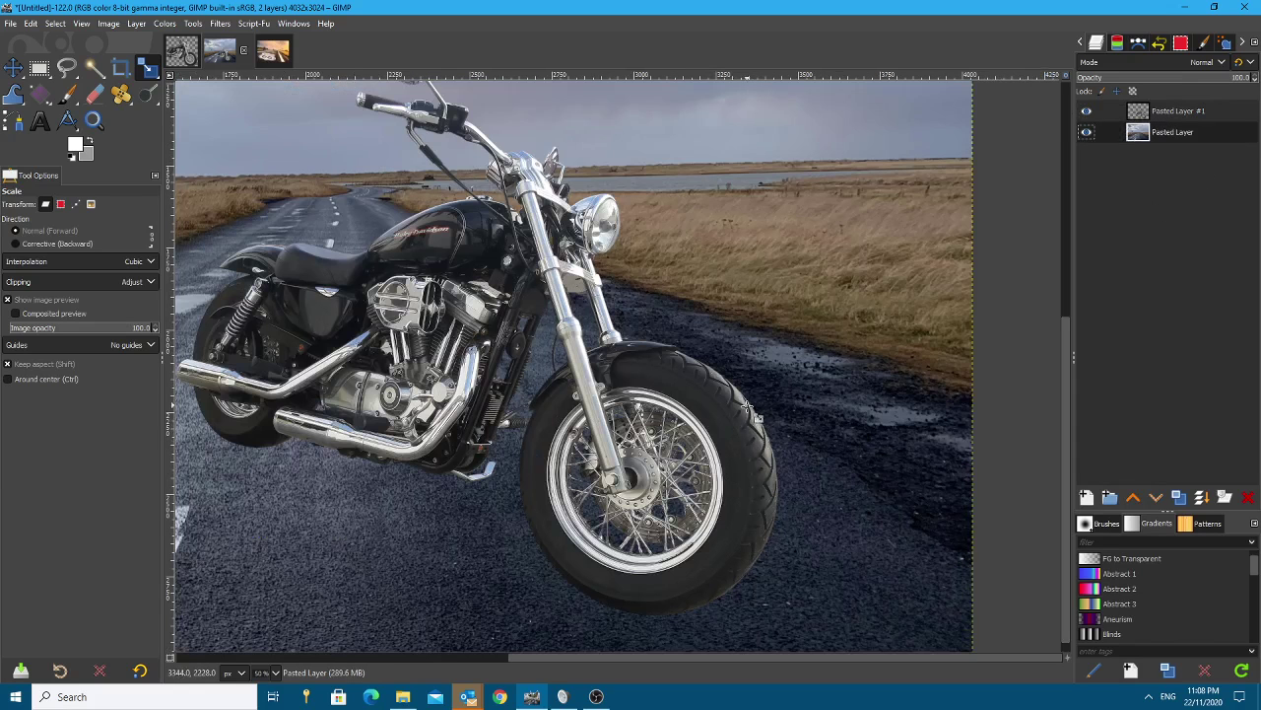
{"action": "scroll", "coordinate": [838, 257], "scroll_direction": "down", "scroll_amount": 2}
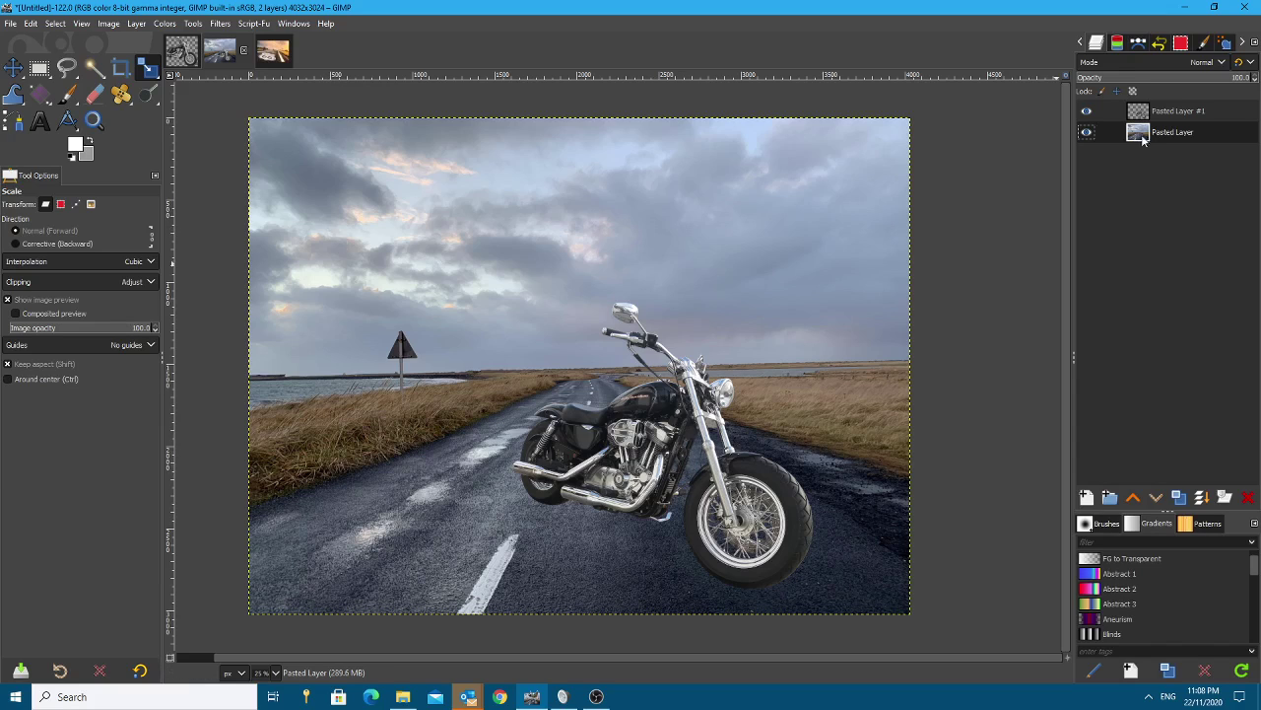
{"action": "left_click", "coordinate": [137, 26]}
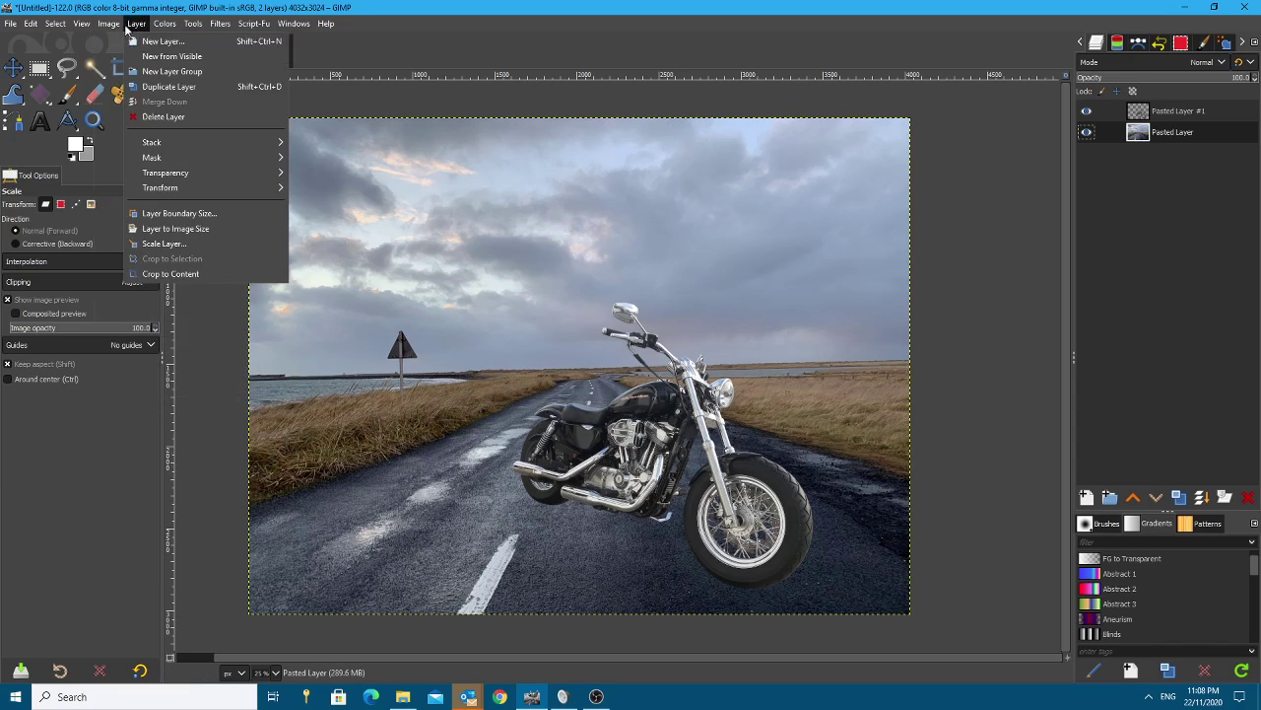
{"action": "left_click", "coordinate": [446, 198]}
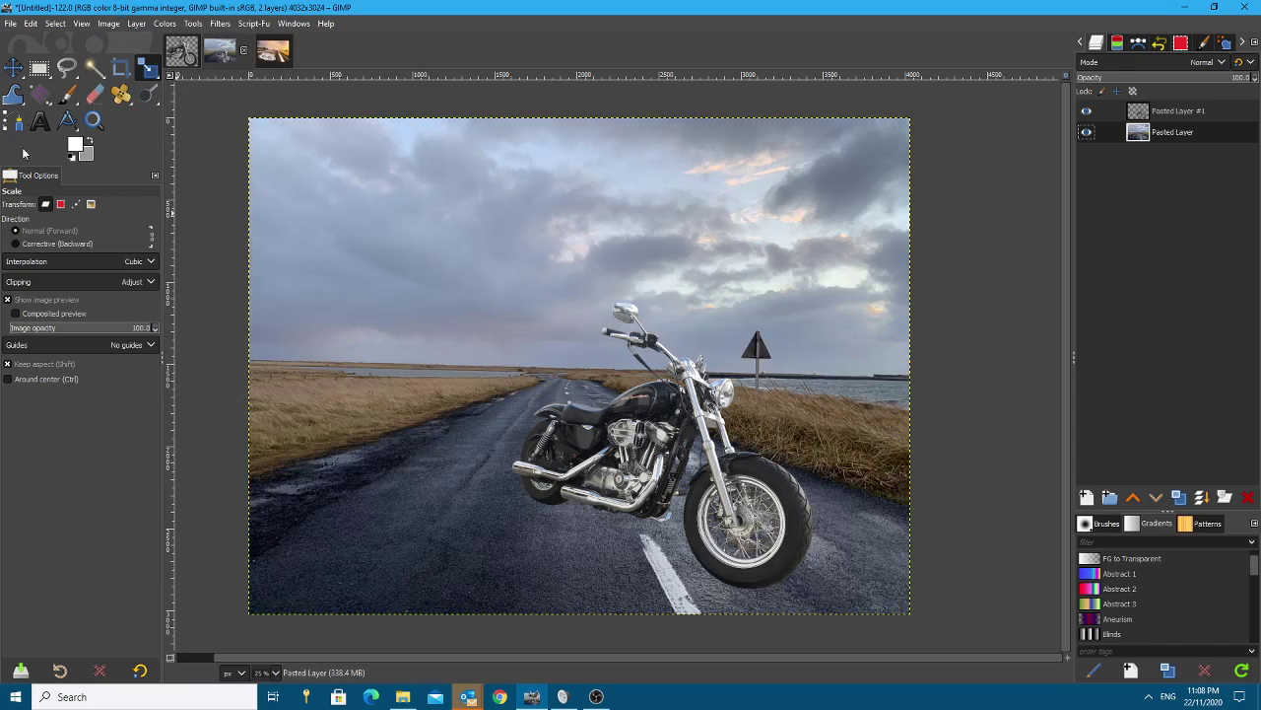
Try shifting the road background sideways with the Move tool, undoing both nudges.
{"action": "left_click", "coordinate": [13, 67]}
{"action": "left_click_drag", "start_coordinate": [290, 272], "coordinate": [246, 274]}
{"action": "key", "text": "ctrl+z"}
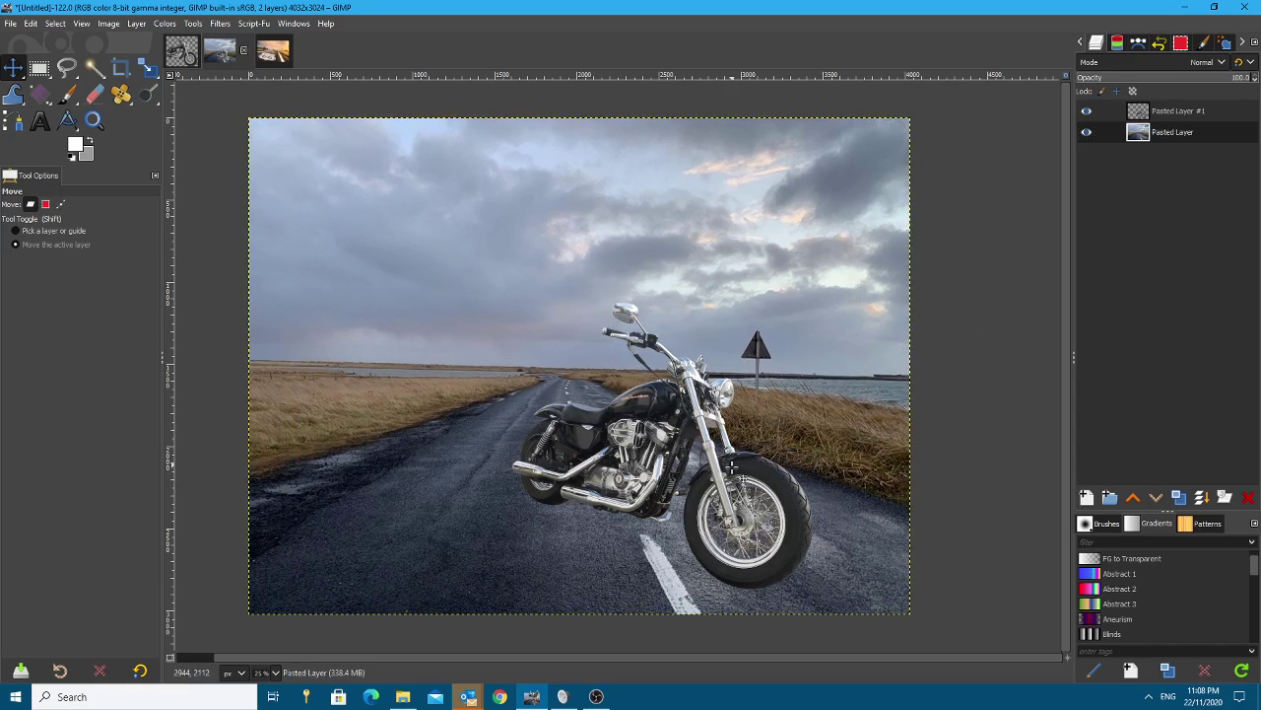
{"action": "left_click_drag", "start_coordinate": [668, 401], "coordinate": [573, 448]}
{"action": "key", "text": "ctrl+z"}
Nudge the motorcycle layer a few pixels left and down onto the road's centre line.
{"action": "left_click", "coordinate": [1201, 117]}
{"action": "scroll", "coordinate": [630, 538], "scroll_direction": "up", "scroll_amount": 1}
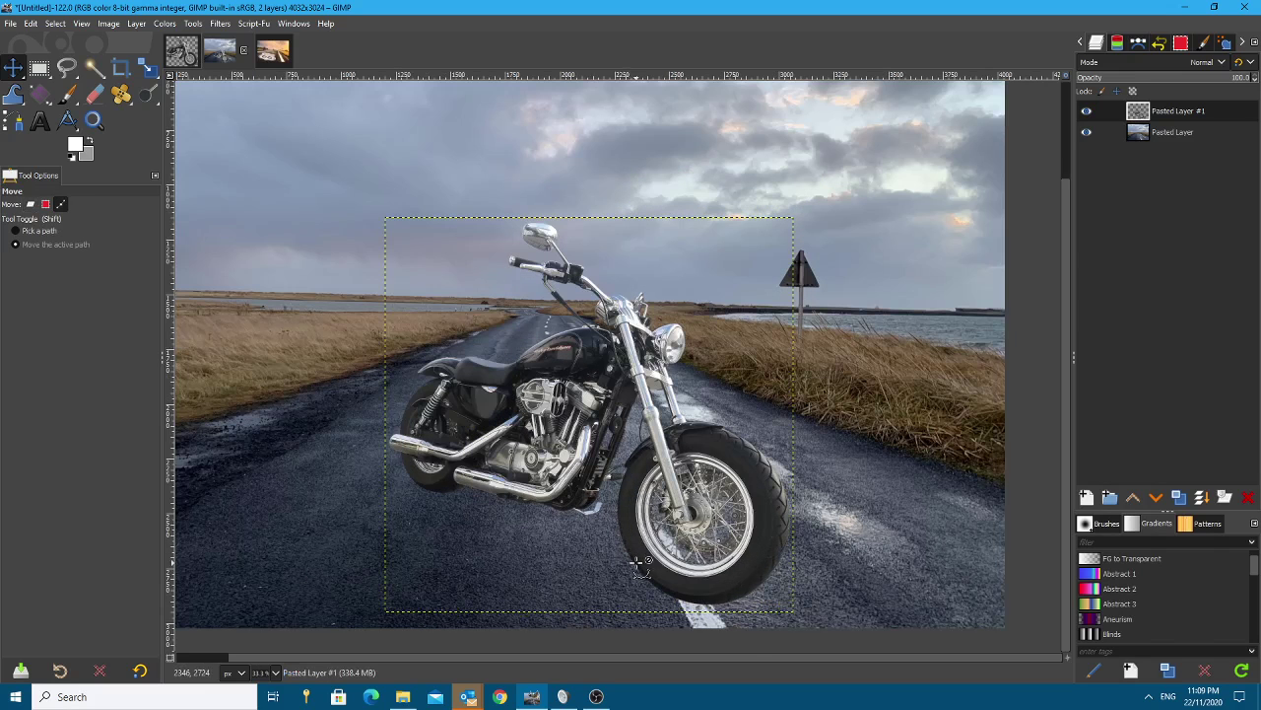
{"action": "scroll", "coordinate": [631, 537], "scroll_direction": "down", "scroll_amount": 1}
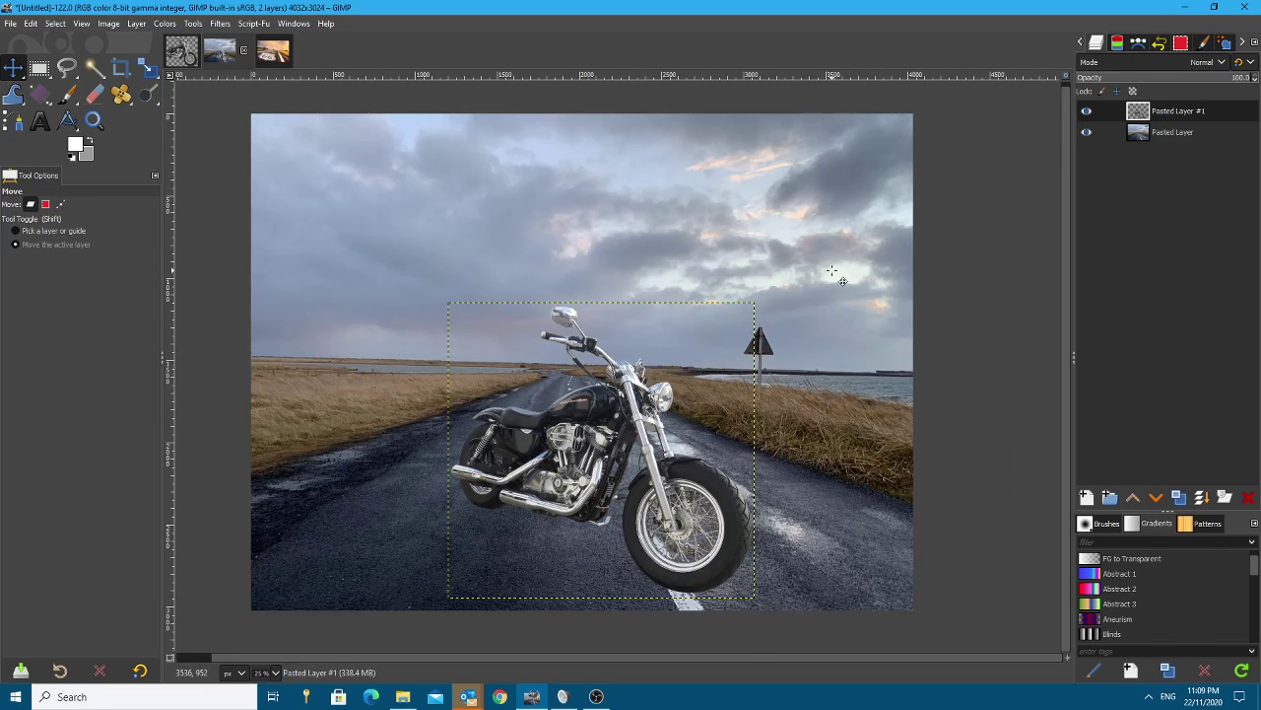
{"action": "scroll", "coordinate": [740, 532], "scroll_direction": "up", "scroll_amount": 1}
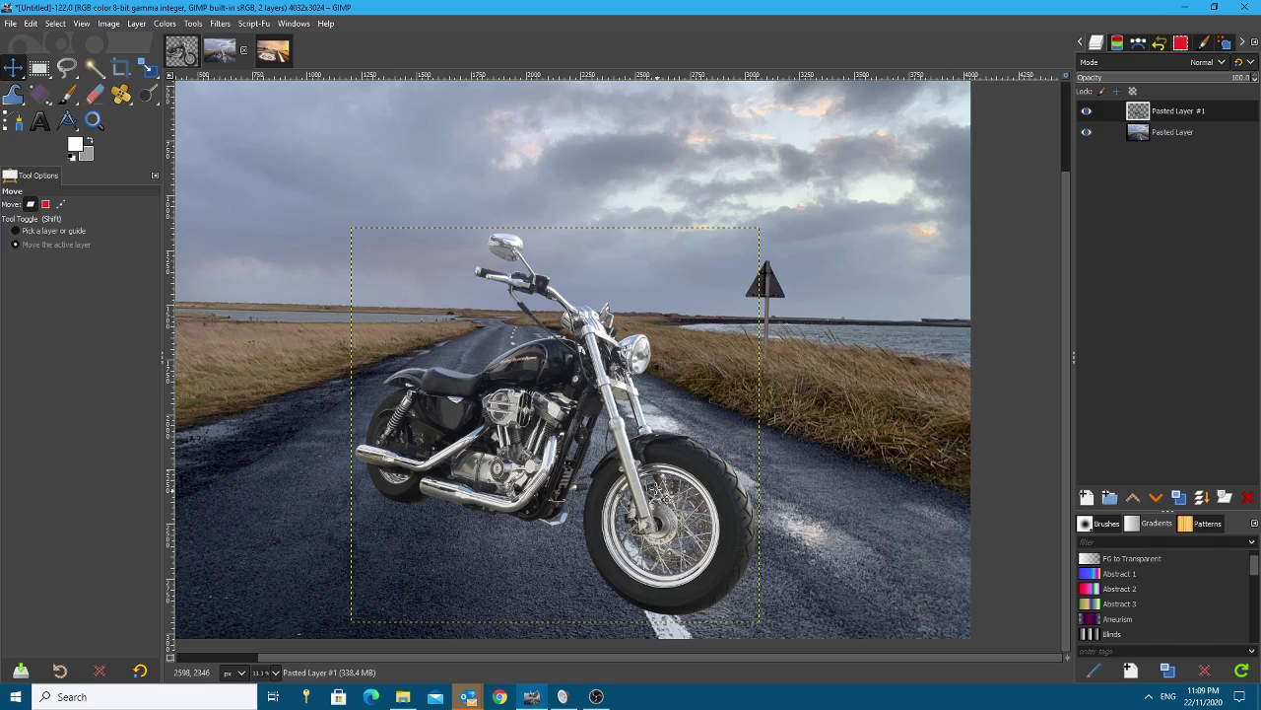
{"action": "left_click_drag", "start_coordinate": [570, 370], "coordinate": [568, 378]}
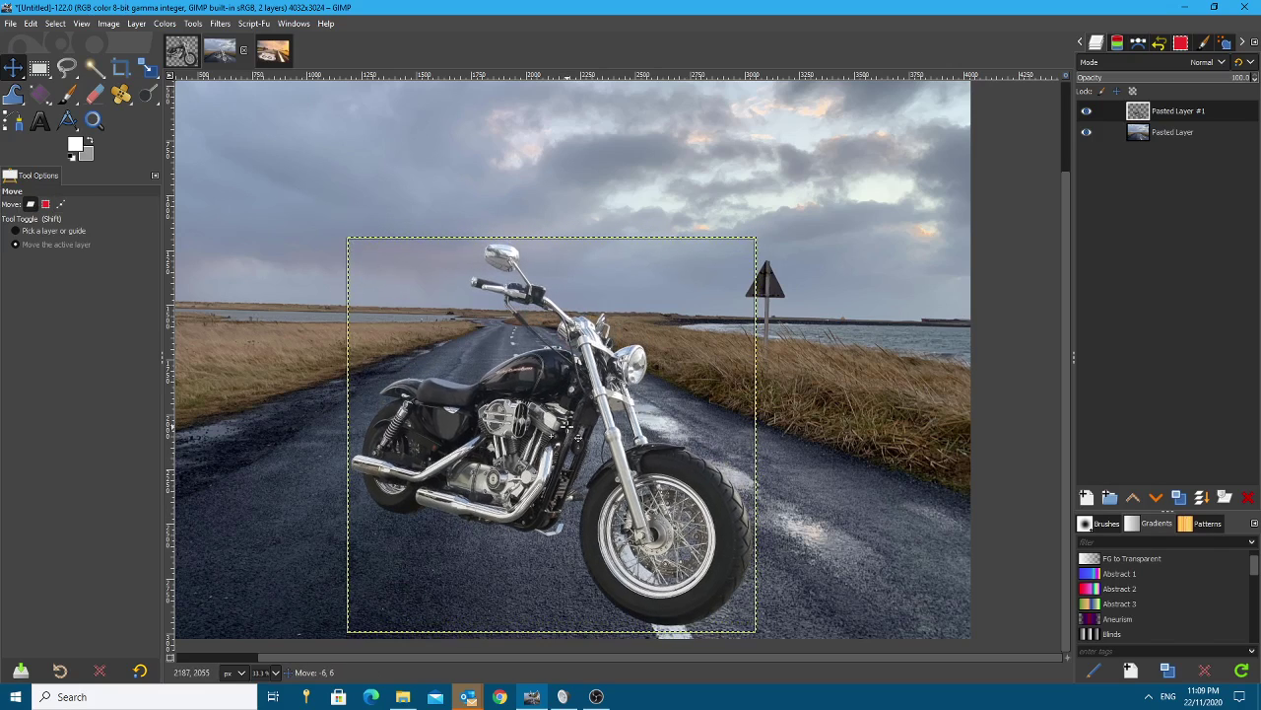
{"action": "scroll", "coordinate": [601, 522], "scroll_direction": "down", "scroll_amount": 2}
{"action": "scroll", "coordinate": [616, 611], "scroll_direction": "up", "scroll_amount": 1}
{"action": "left_click", "coordinate": [148, 67]}
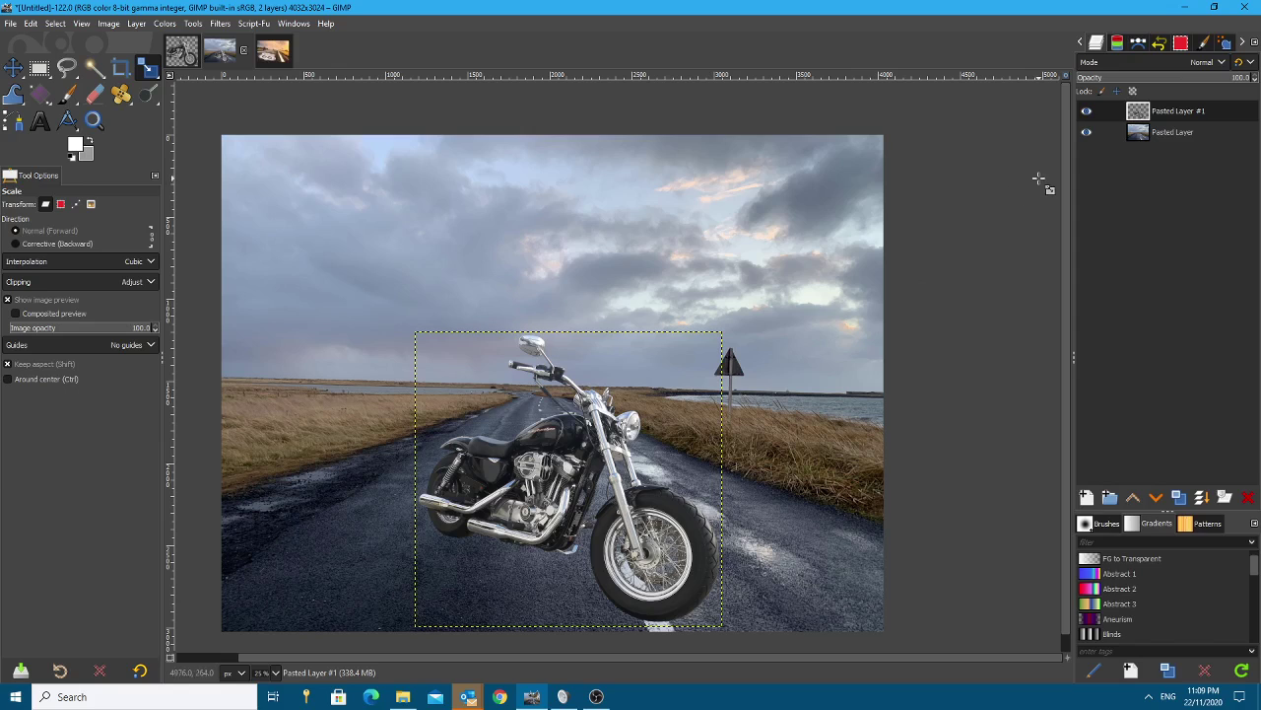
{"action": "left_click", "coordinate": [1163, 135]}
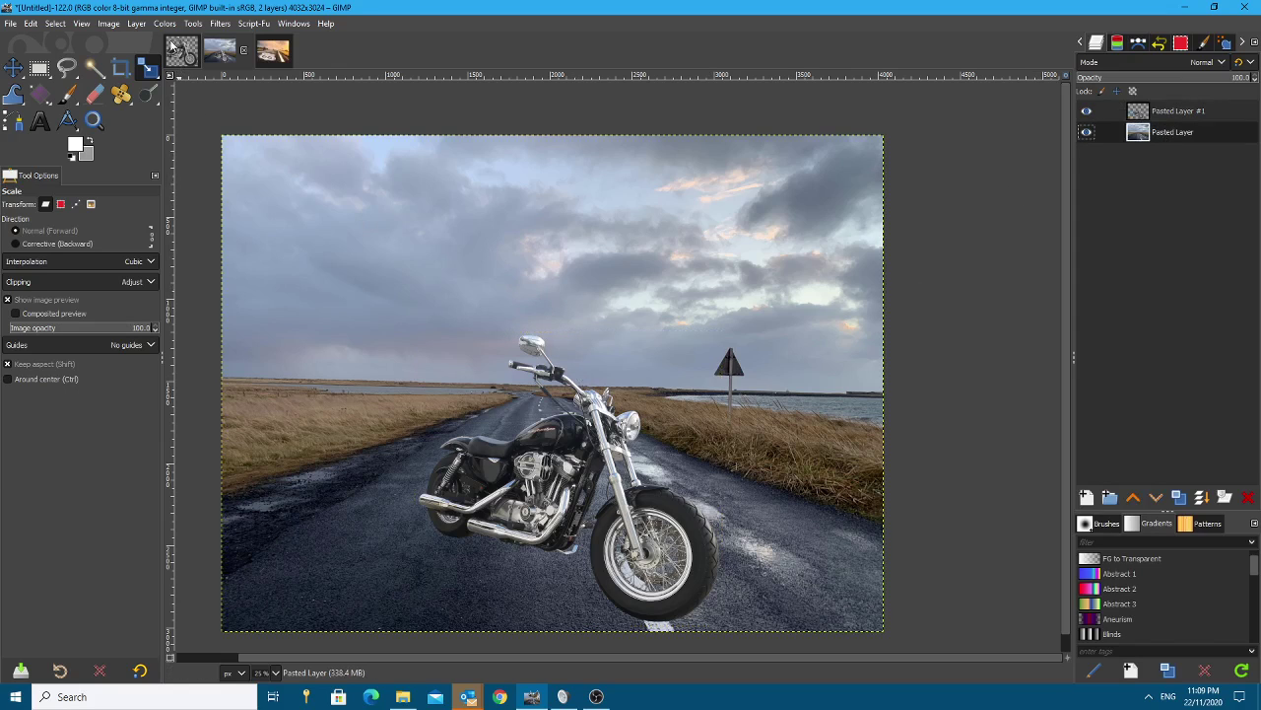
Open Levels on the road background, then close it without changes.
{"action": "left_click", "coordinate": [165, 23]}
{"action": "left_click", "coordinate": [187, 178]}
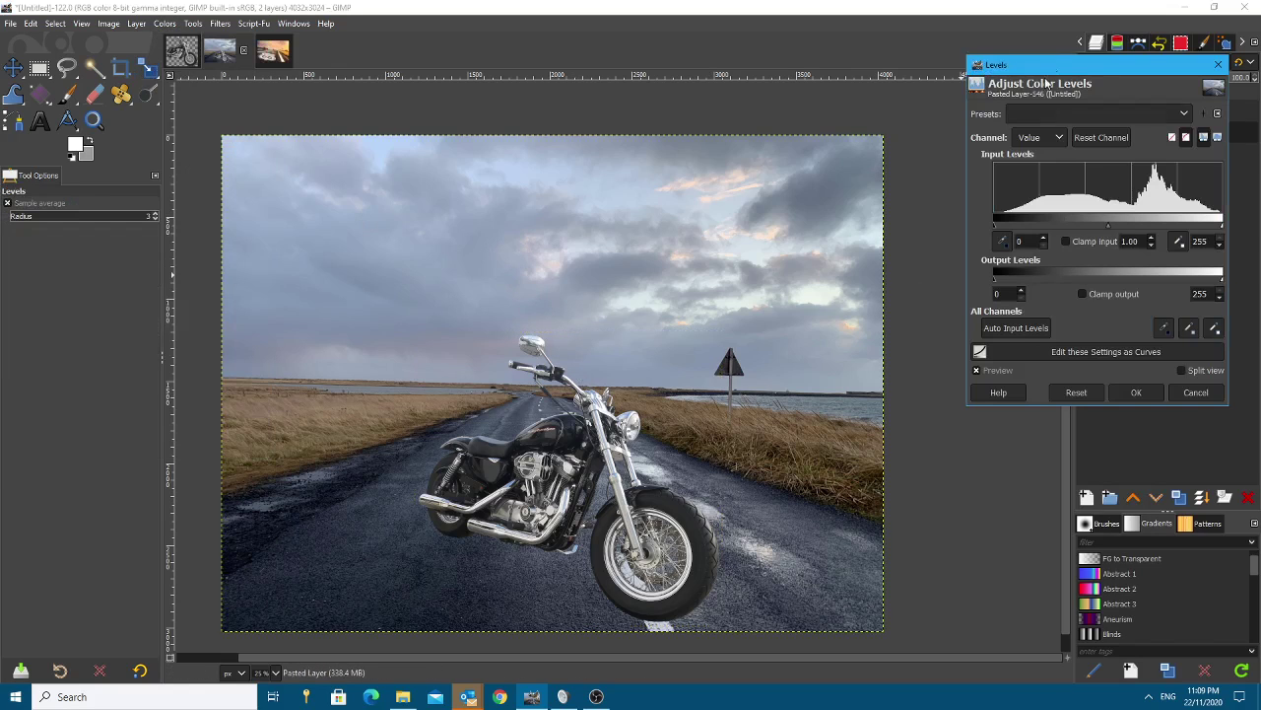
{"action": "left_click_drag", "start_coordinate": [1050, 62], "coordinate": [891, 89]}
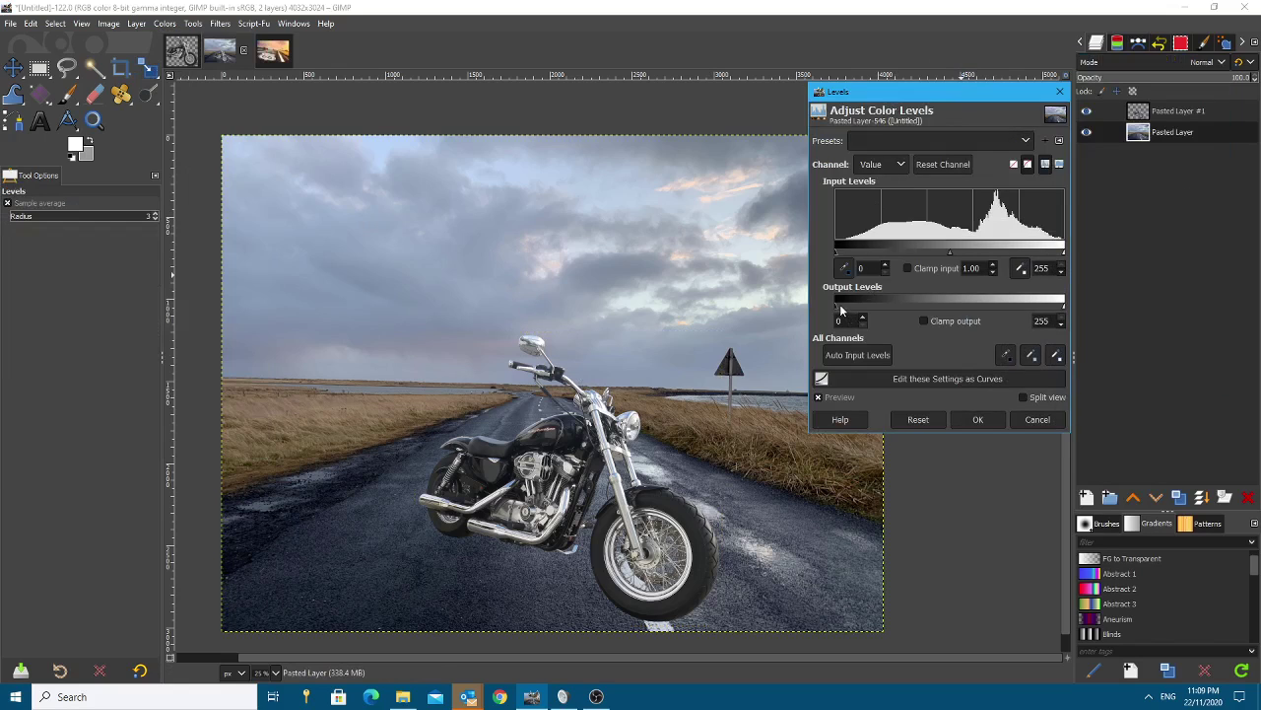
{"action": "left_click", "coordinate": [977, 419]}
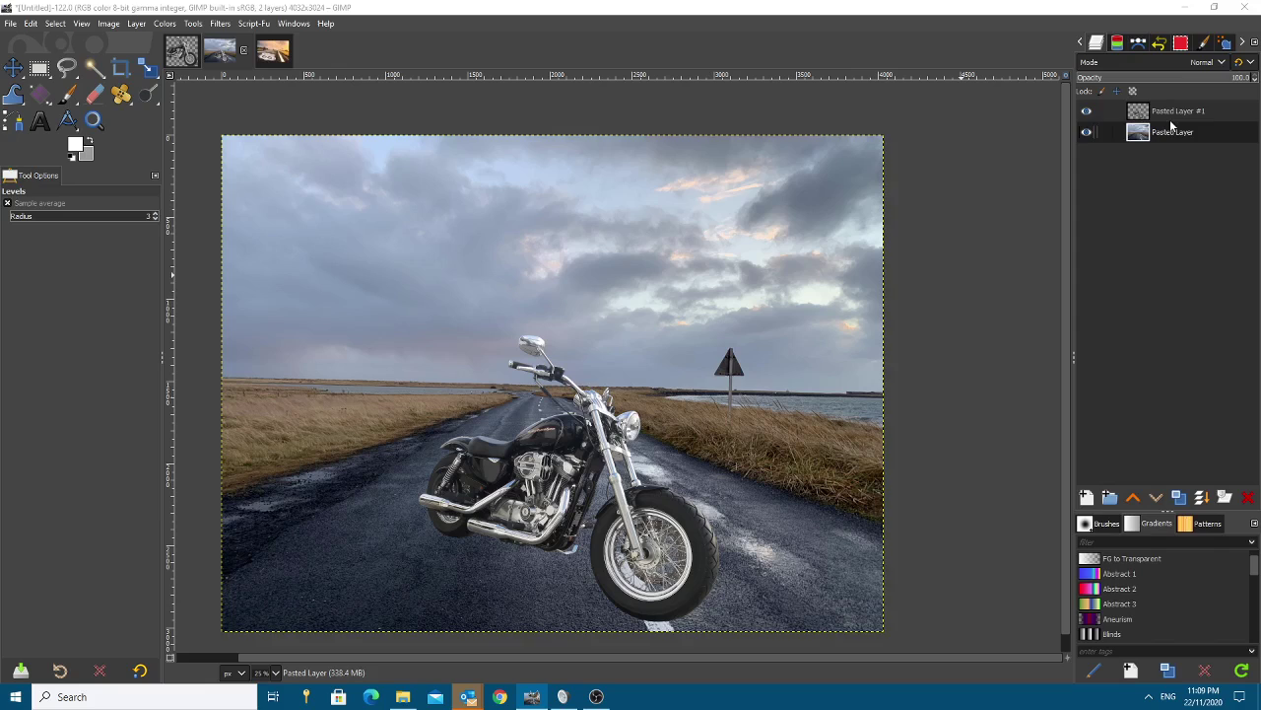
Apply Levels to the motorcycle layer, raising the input black point to about 13.
{"action": "left_click", "coordinate": [1177, 110]}
{"action": "left_click", "coordinate": [165, 23]}
{"action": "left_click", "coordinate": [187, 164]}
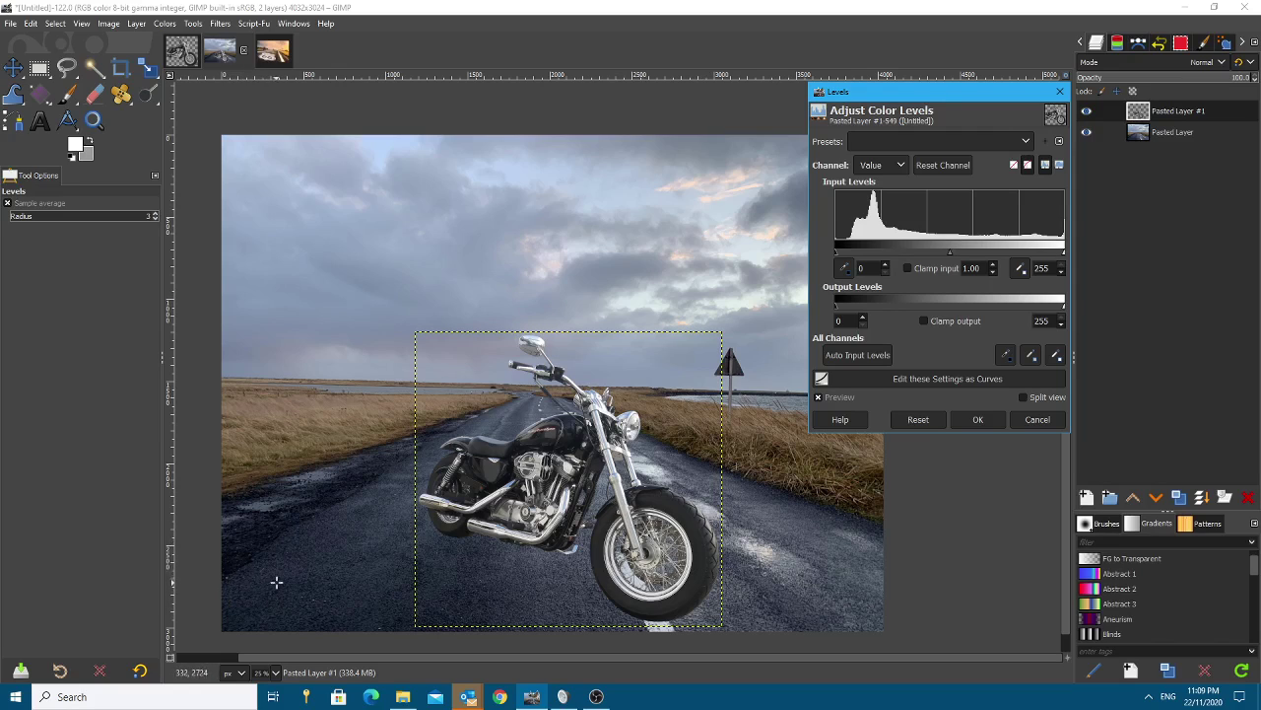
{"action": "left_click_drag", "start_coordinate": [846, 251], "coordinate": [847, 252]}
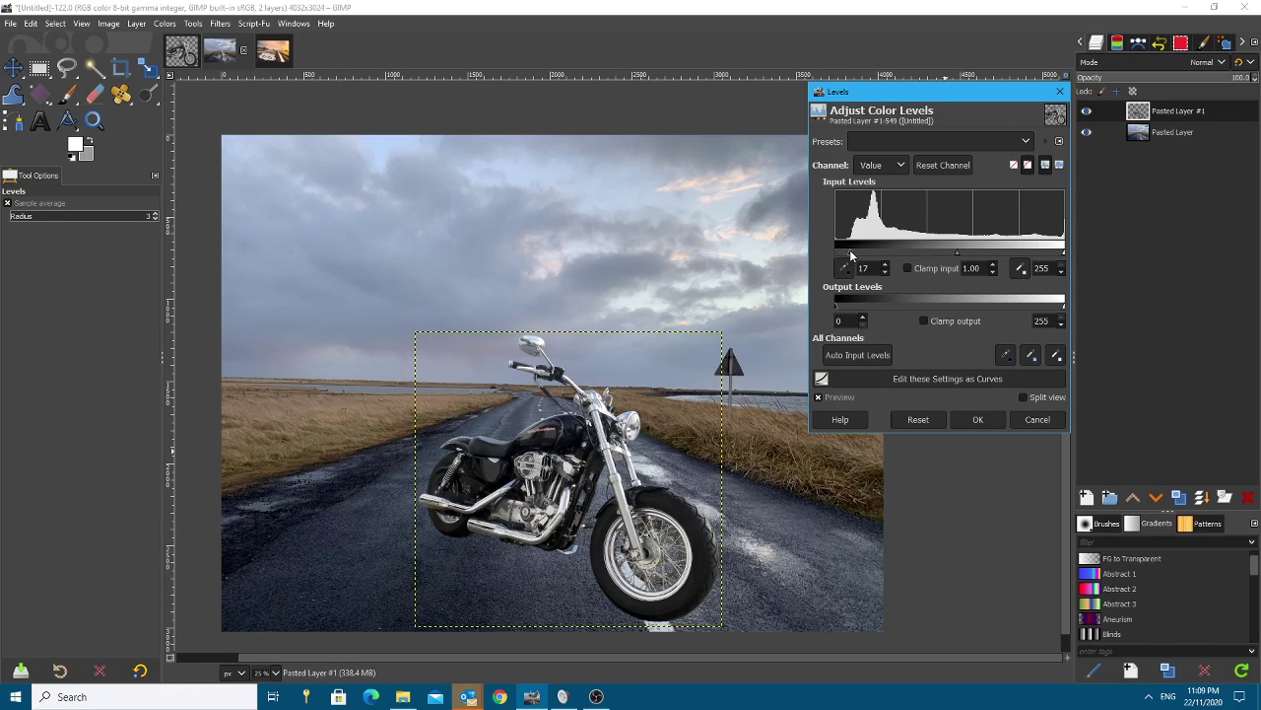
{"action": "mouse_move", "coordinate": [851, 250]}
{"action": "left_mouse_down"}
{"action": "mouse_move", "coordinate": [873, 253]}
{"action": "mouse_move", "coordinate": [827, 253]}
{"action": "left_mouse_up"}
{"action": "left_click", "coordinate": [977, 419]}
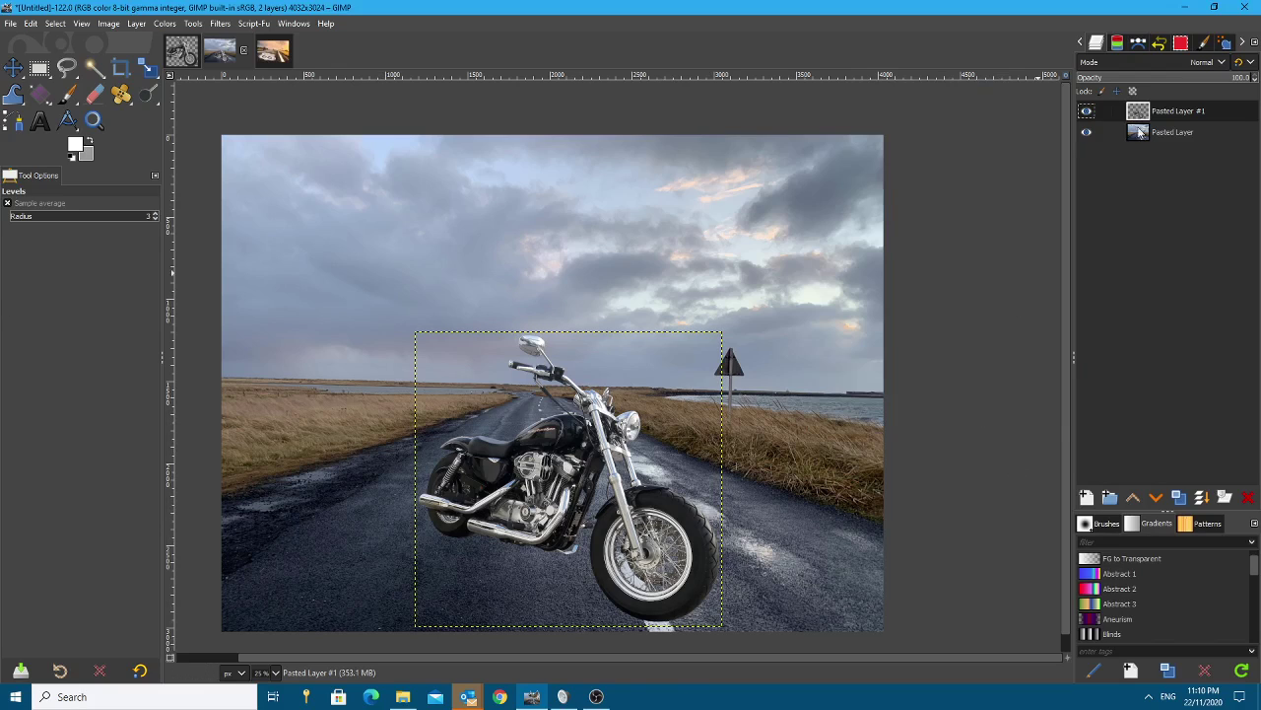
Add a new transparent layer named Shadow above the road background.
{"action": "key", "text": "Page_Down"}
{"action": "scroll", "coordinate": [623, 562], "scroll_direction": "down", "scroll_amount": 1}
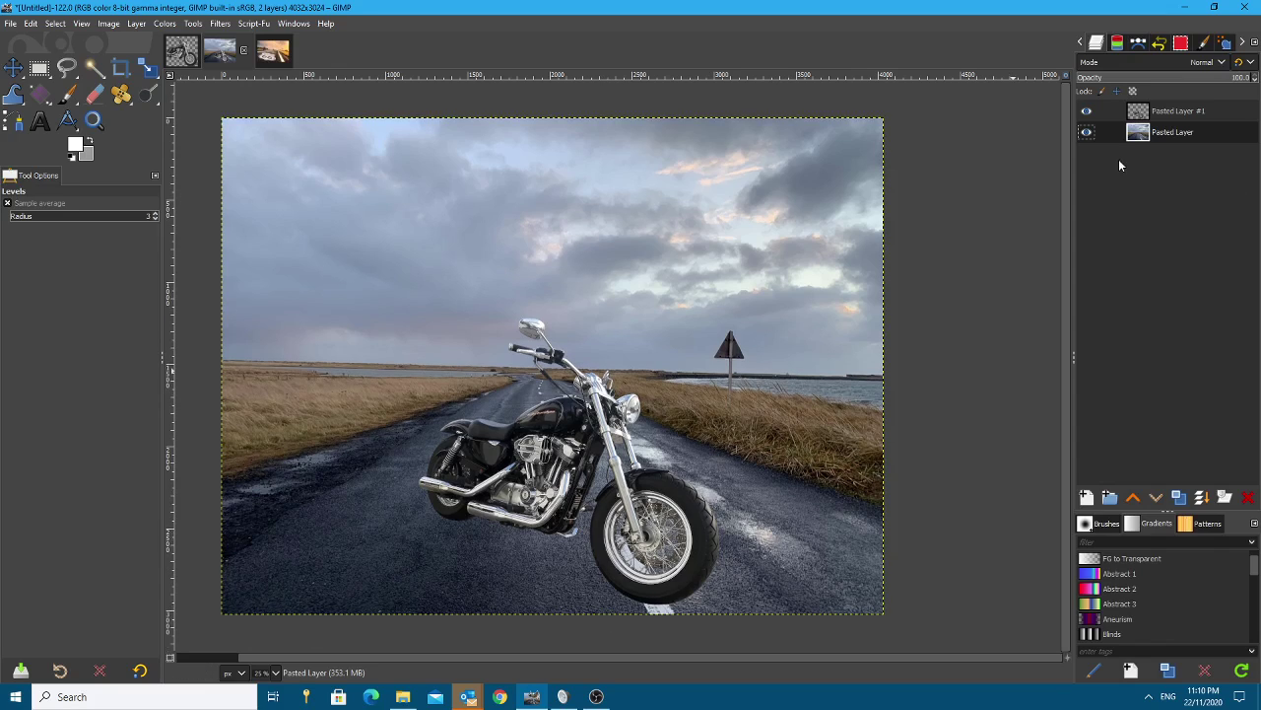
{"action": "right_click", "coordinate": [1149, 166]}
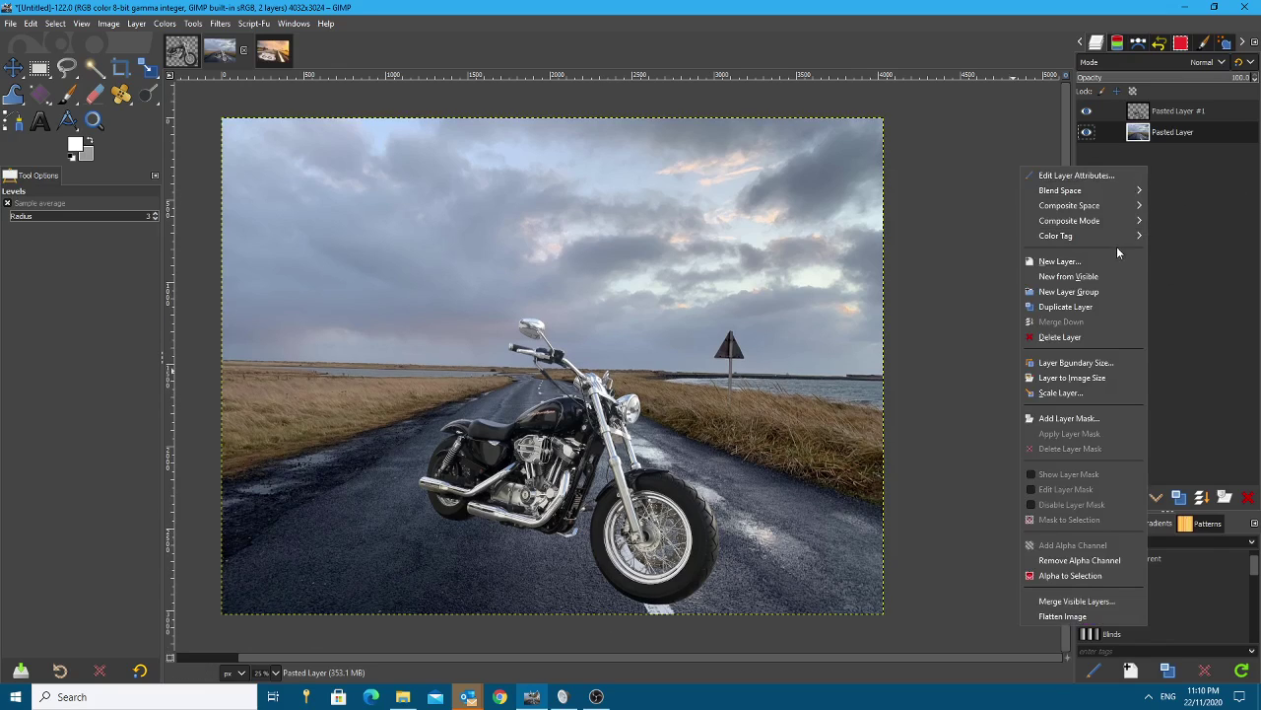
{"action": "left_click", "coordinate": [1065, 262]}
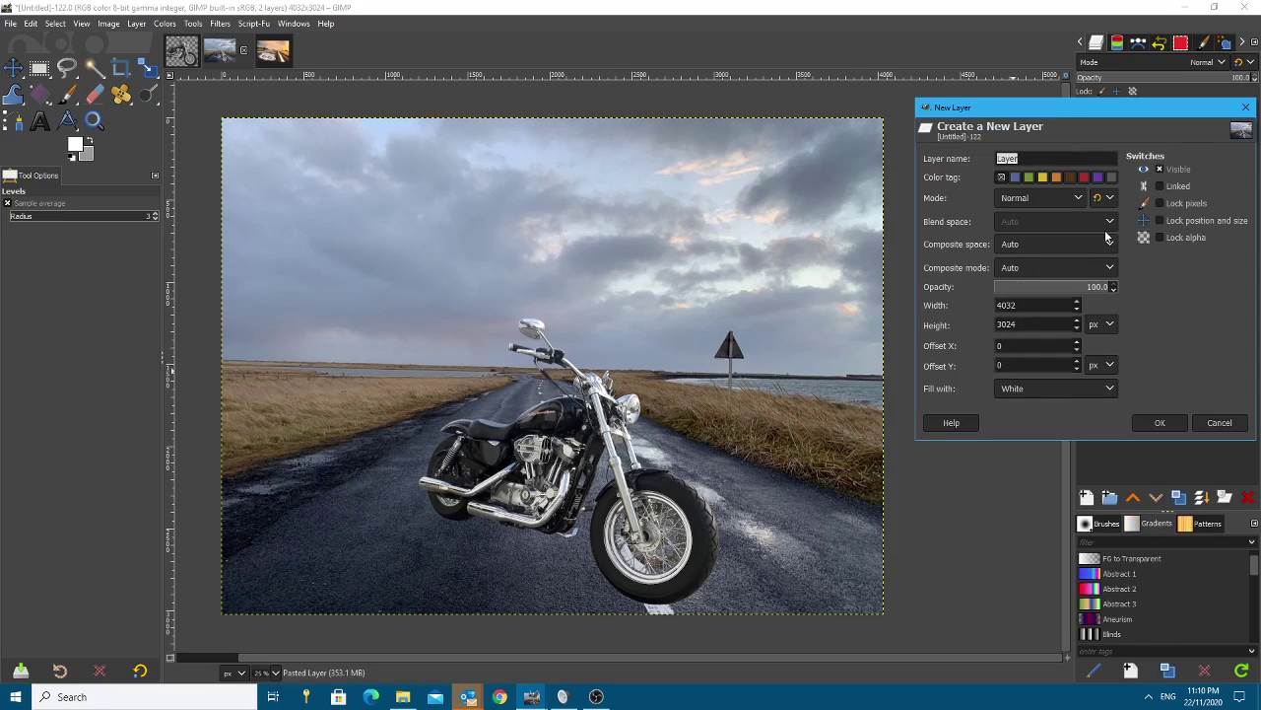
{"action": "left_click", "coordinate": [1035, 390]}
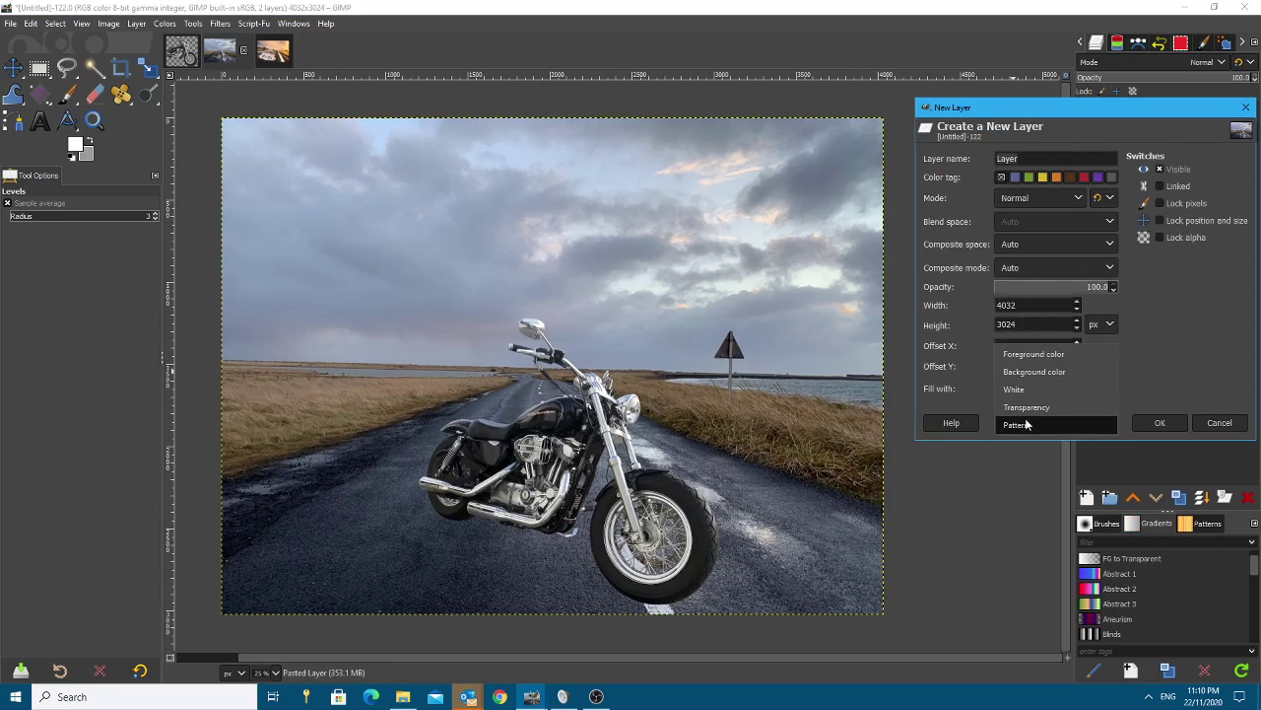
{"action": "left_click", "coordinate": [1153, 422]}
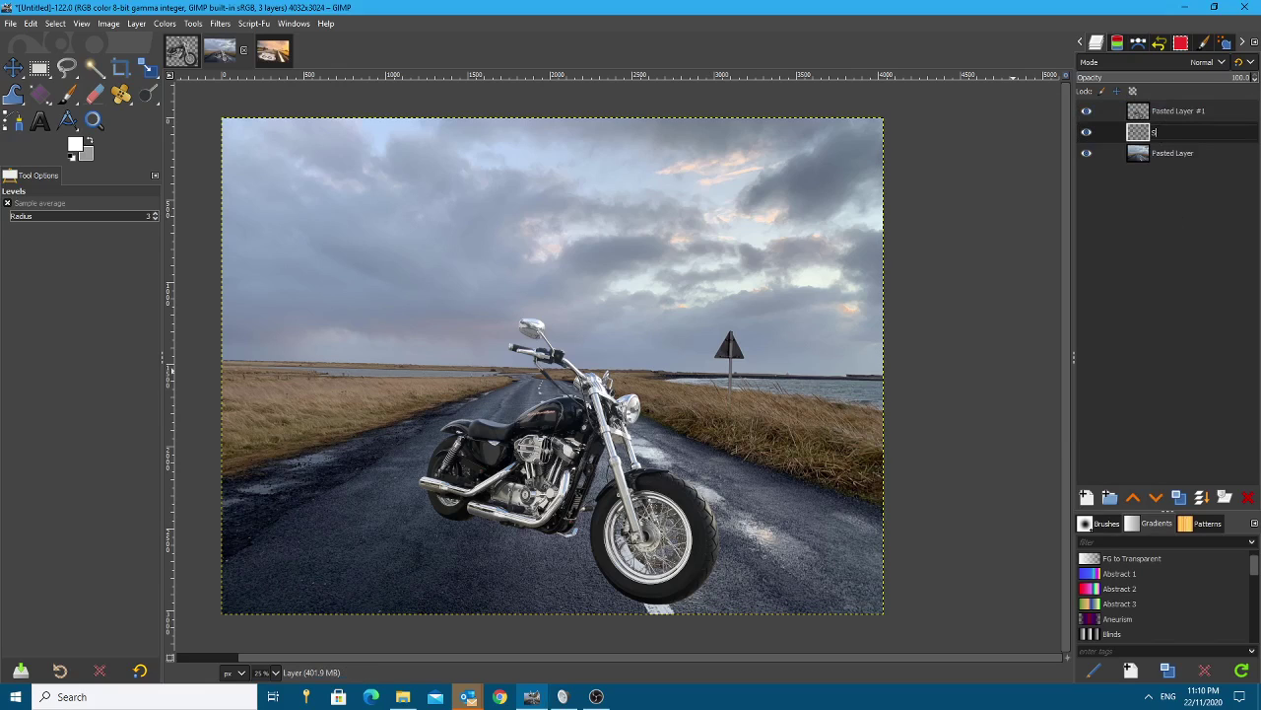
{"action": "type", "text": "Shadow"}
{"action": "key", "text": "Return"}
Rename the motorcycle layer to Bike and the road layer to BG, then select Shadow.
{"action": "double_click", "coordinate": [1160, 114]}
{"action": "type", "text": "Bike"}
{"action": "key", "text": "Return"}
{"action": "double_click", "coordinate": [1168, 153]}
{"action": "type", "text": "BG"}
{"action": "key", "text": "Return"}
{"action": "left_click", "coordinate": [1182, 135]}
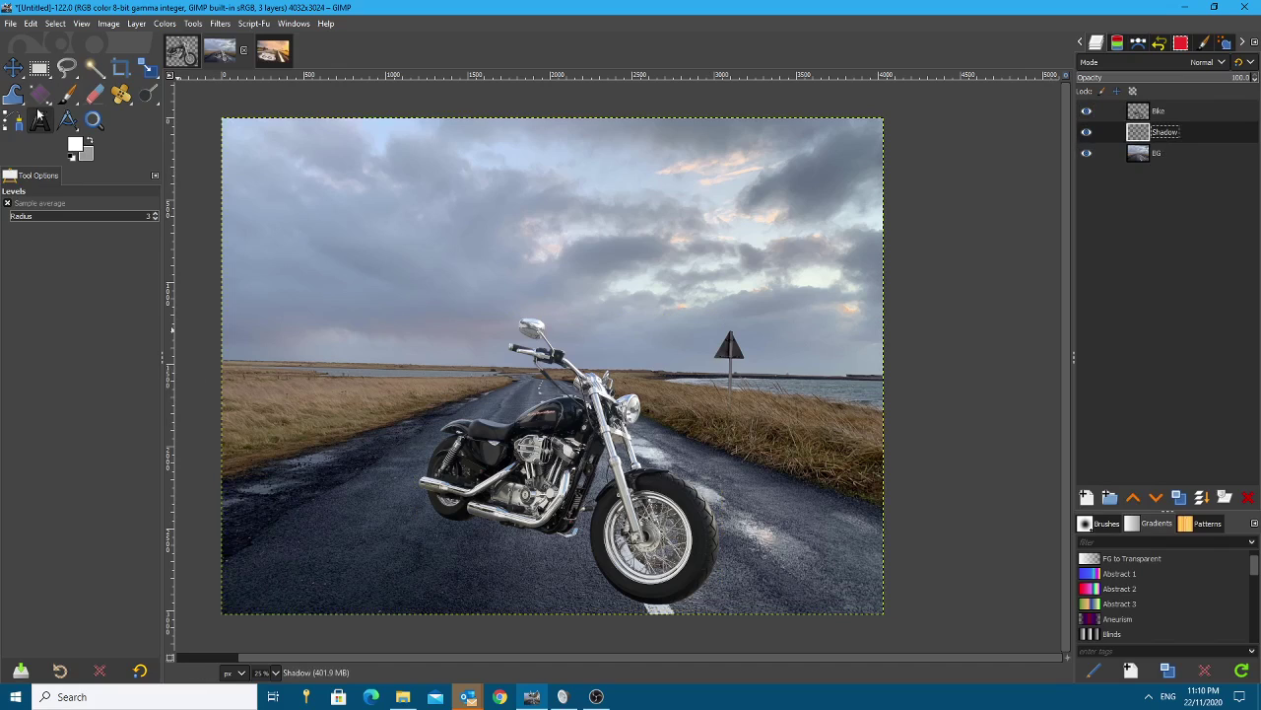
Select the Paintbrush and enlarge it to about 507, undoing a stray white dab.
{"action": "left_click", "coordinate": [67, 94]}
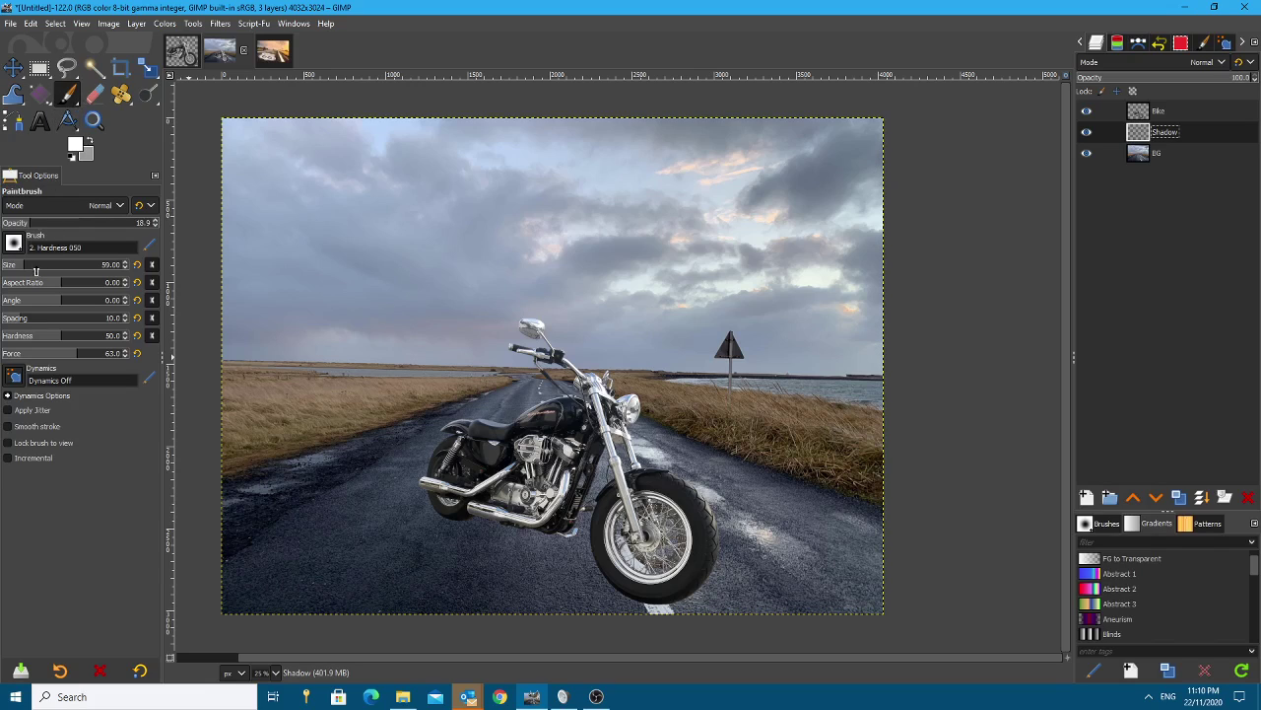
{"action": "left_click", "coordinate": [45, 268]}
{"action": "left_click", "coordinate": [63, 264]}
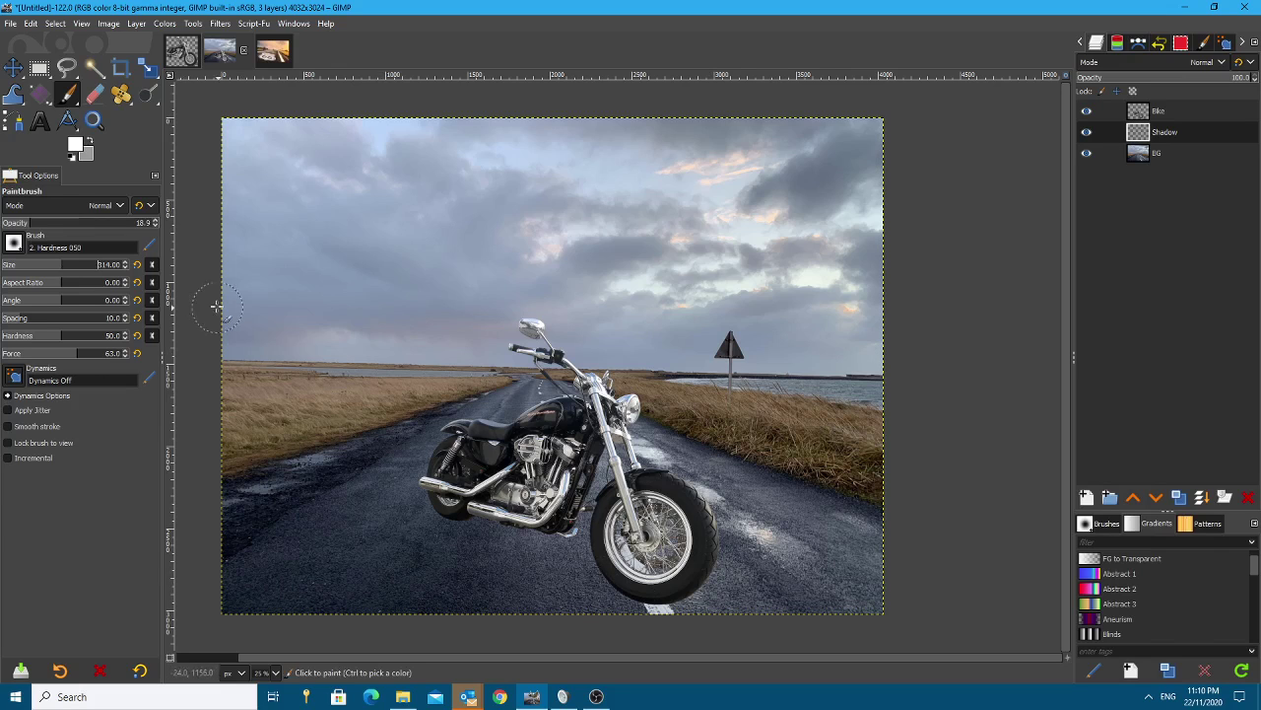
{"action": "left_click", "coordinate": [88, 267]}
{"action": "scroll", "coordinate": [616, 591], "scroll_direction": "up", "scroll_amount": 1}
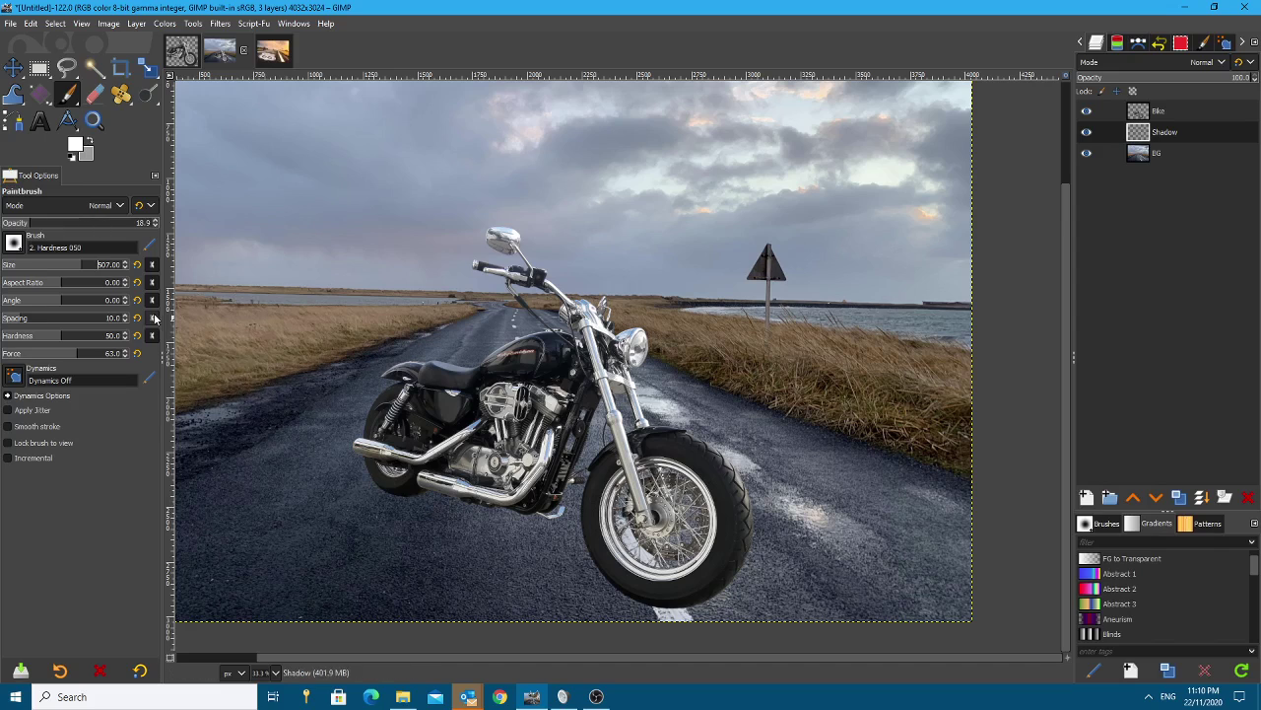
{"action": "left_click", "coordinate": [399, 491]}
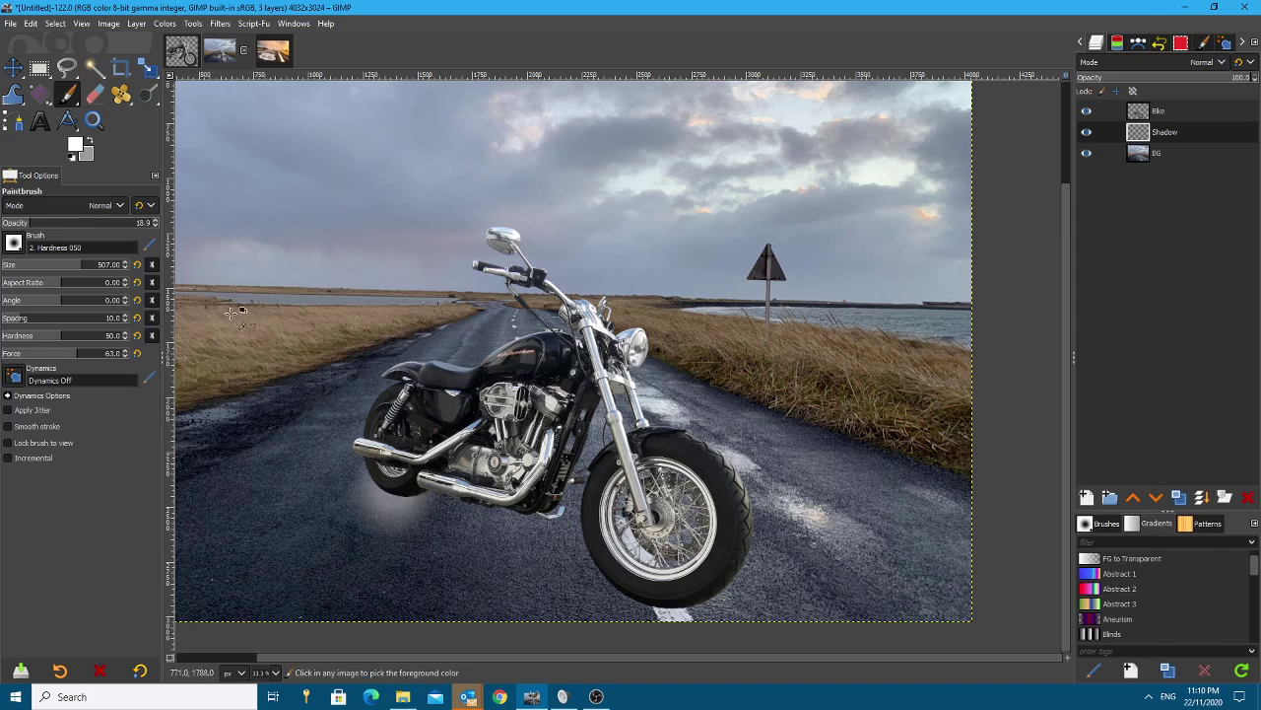
{"action": "key", "text": "ctrl+z"}
Set black as the foreground colour, brush opacity about 61, aspect ratio 3 and angle 18.
{"action": "left_click", "coordinate": [71, 158]}
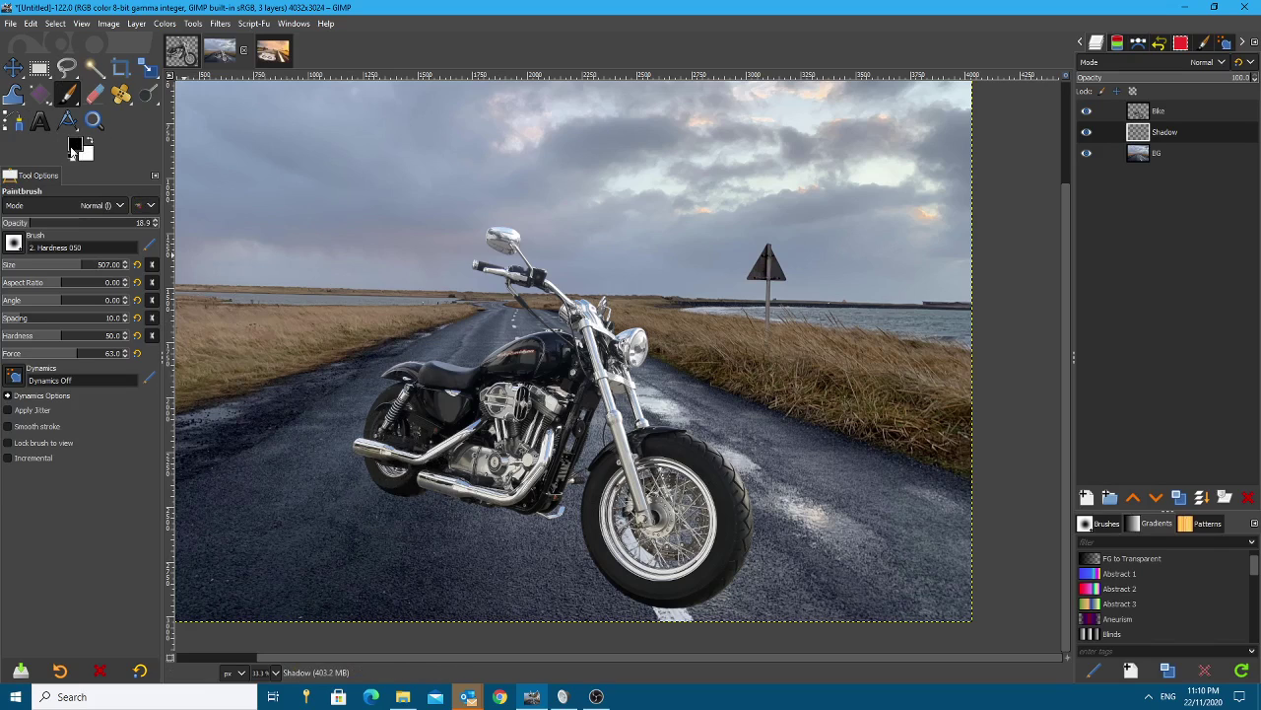
{"action": "left_click", "coordinate": [75, 144]}
{"action": "left_click", "coordinate": [737, 339]}
{"action": "mouse_move", "coordinate": [51, 224]}
{"action": "left_mouse_down"}
{"action": "mouse_move", "coordinate": [200, 234]}
{"action": "mouse_move", "coordinate": [94, 237]}
{"action": "left_mouse_up"}
{"action": "left_click", "coordinate": [71, 286]}
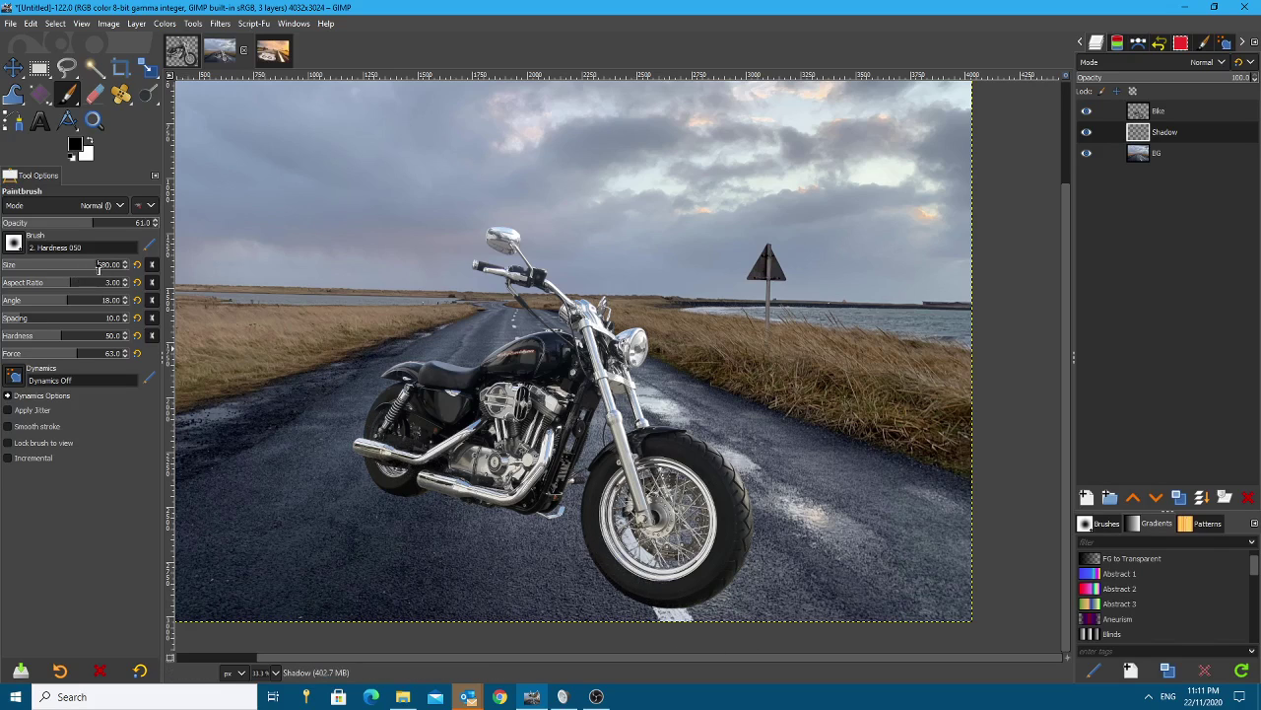
Enlarge the brush to 1255, lower opacity to 19.7, and paint a faint shadow under the motorcycle.
{"action": "mouse_move", "coordinate": [98, 266]}
{"action": "left_mouse_down"}
{"action": "mouse_move", "coordinate": [112, 279]}
{"action": "mouse_move", "coordinate": [117, 266]}
{"action": "left_mouse_up"}
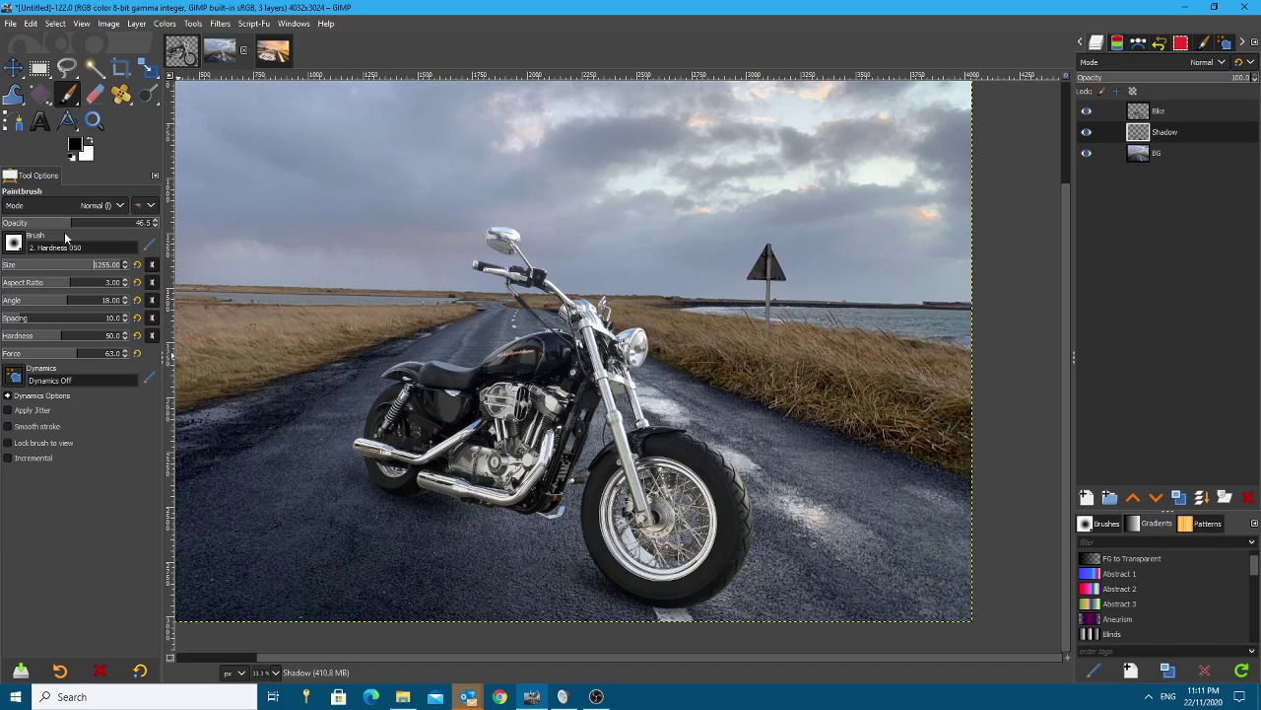
{"action": "left_click_drag", "start_coordinate": [46, 223], "coordinate": [31, 224]}
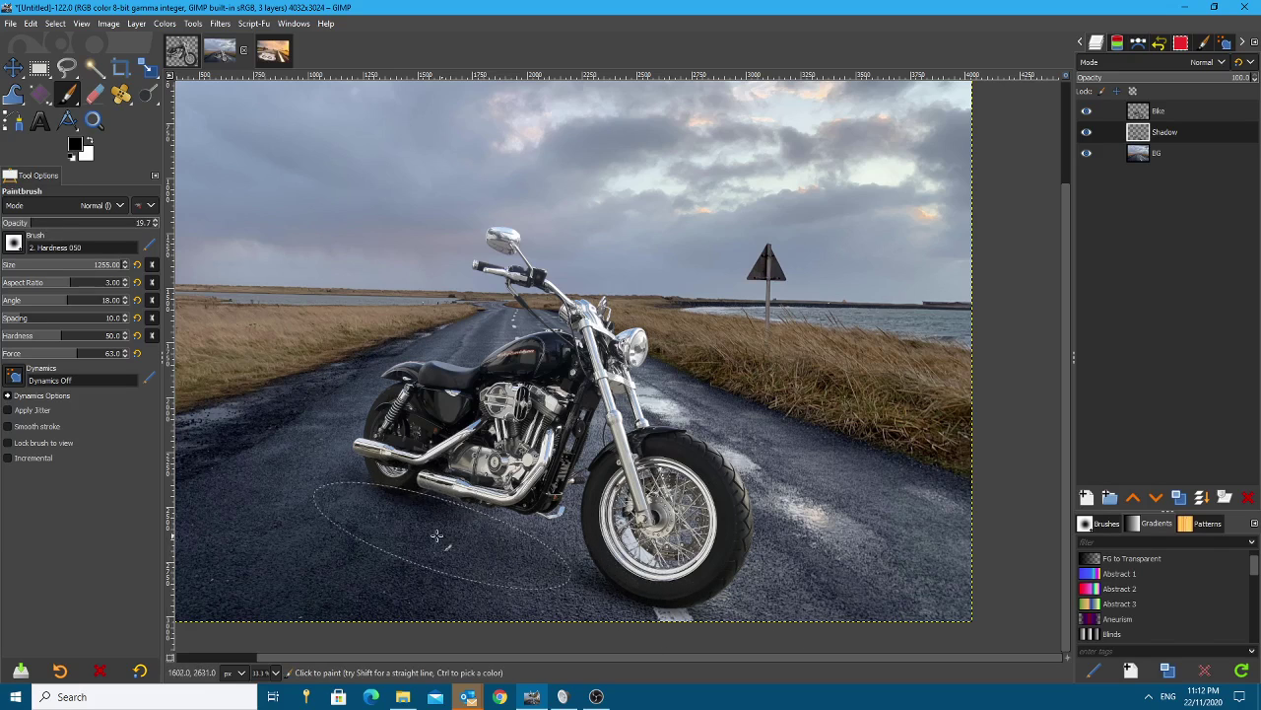
{"action": "mouse_move", "coordinate": [436, 535]}
{"action": "left_mouse_down"}
{"action": "mouse_move", "coordinate": [394, 551]}
{"action": "mouse_move", "coordinate": [551, 577]}
{"action": "mouse_move", "coordinate": [521, 532]}
{"action": "left_mouse_up"}
{"action": "scroll", "coordinate": [725, 579], "scroll_direction": "down", "scroll_amount": 2}
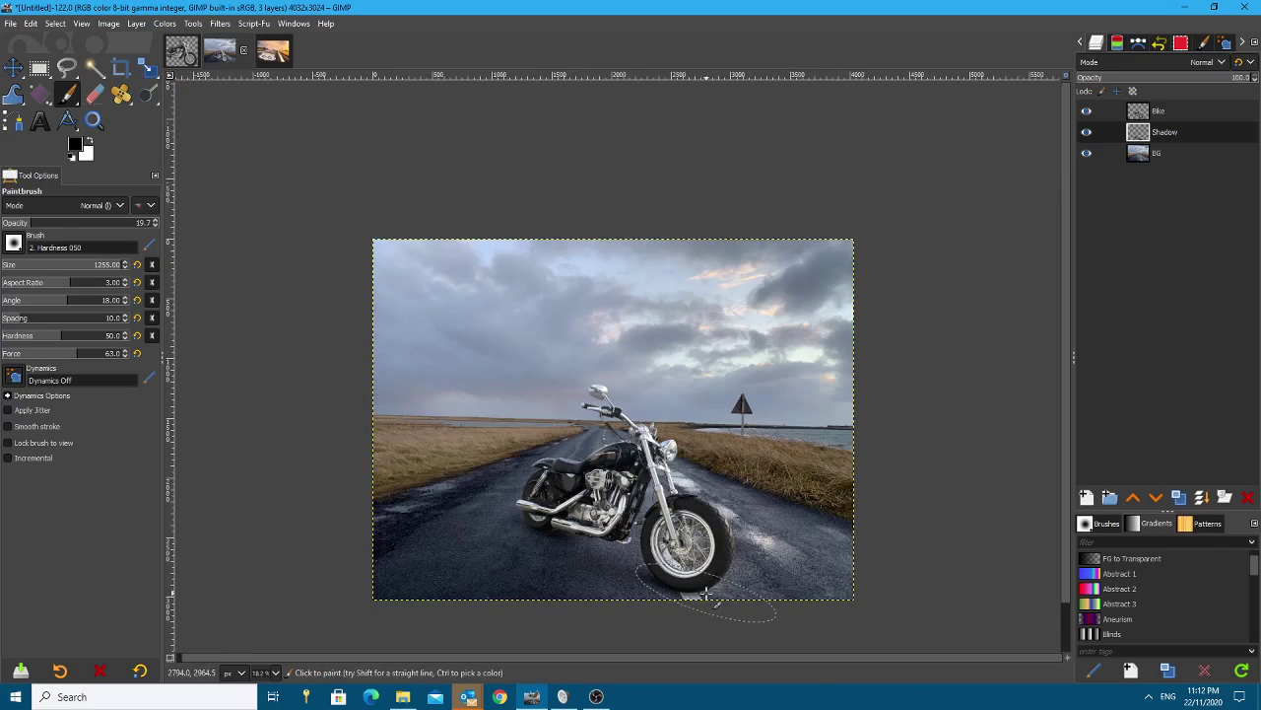
{"action": "scroll", "coordinate": [719, 591], "scroll_direction": "down", "scroll_amount": 1}
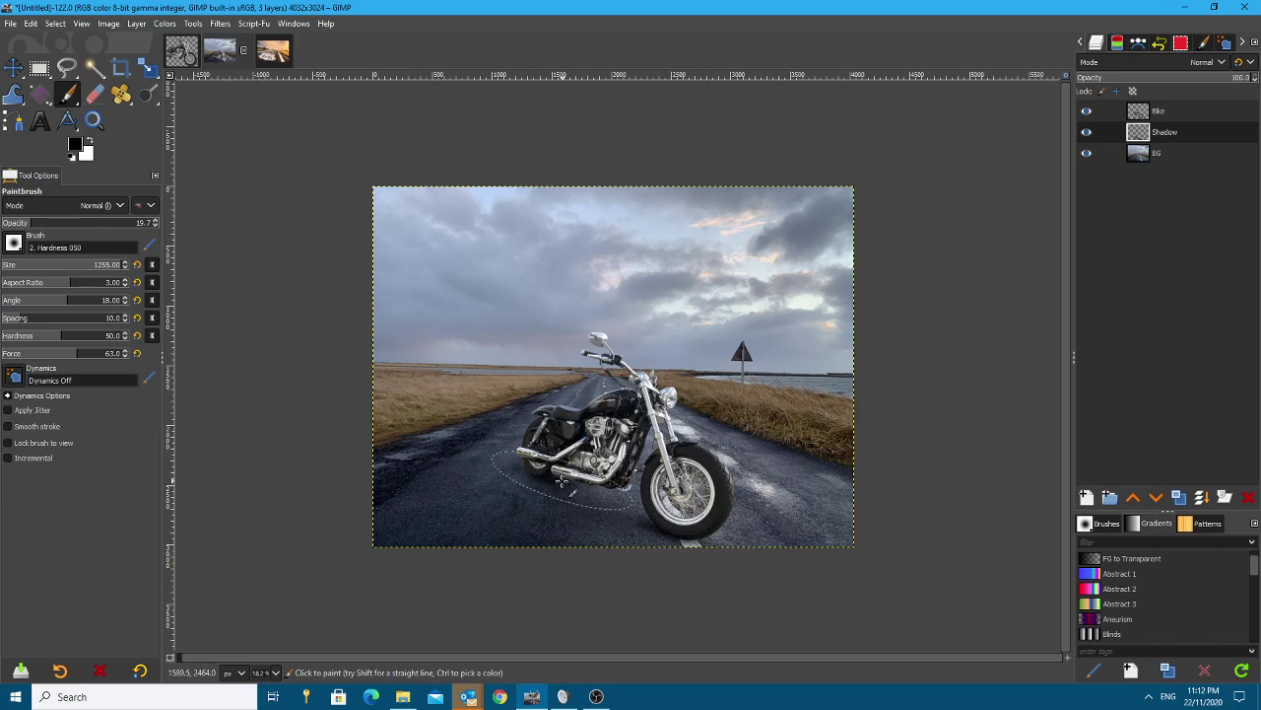
{"action": "left_click", "coordinate": [1087, 132]}
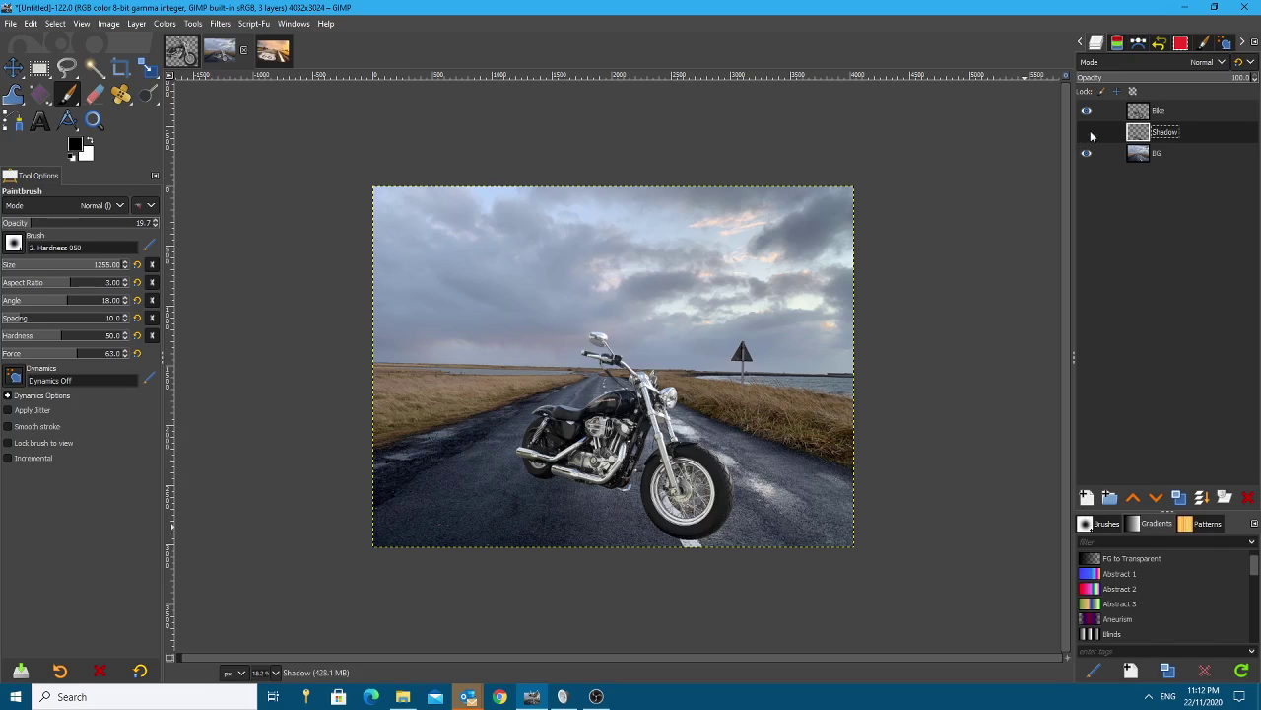
{"action": "left_click", "coordinate": [1087, 132]}
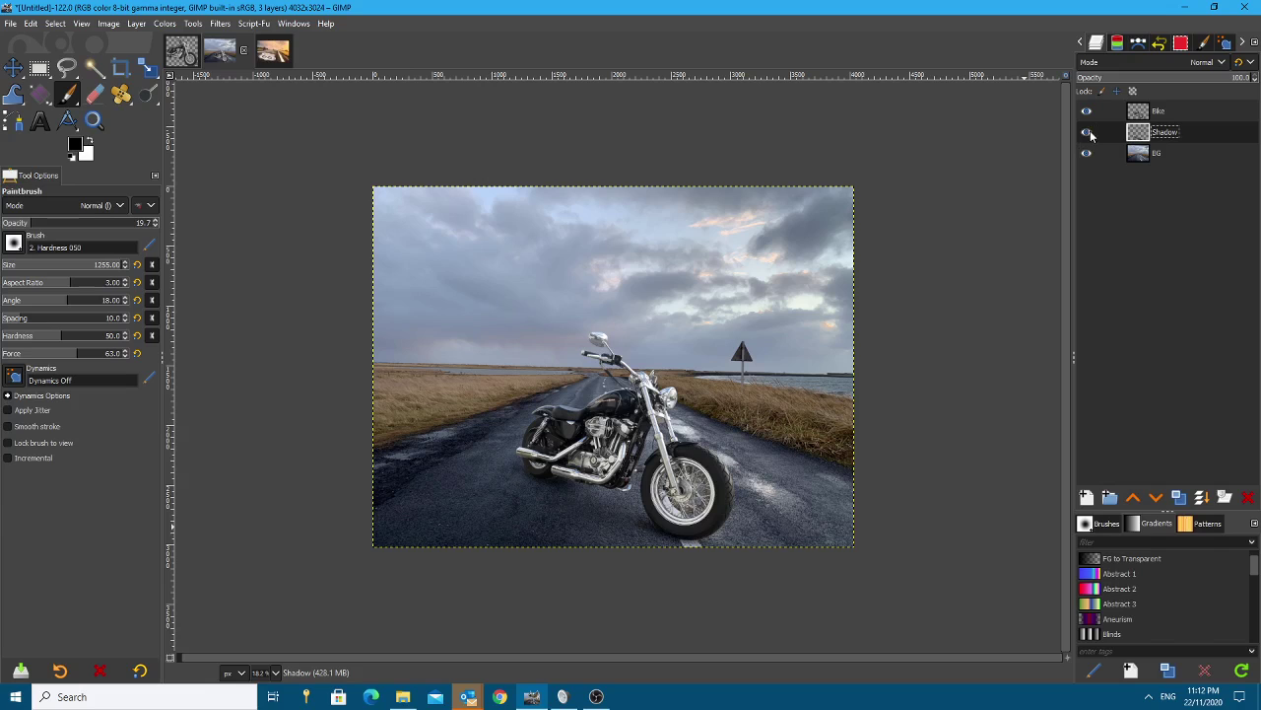
{"action": "scroll", "coordinate": [928, 412], "scroll_direction": "up", "scroll_amount": 1}
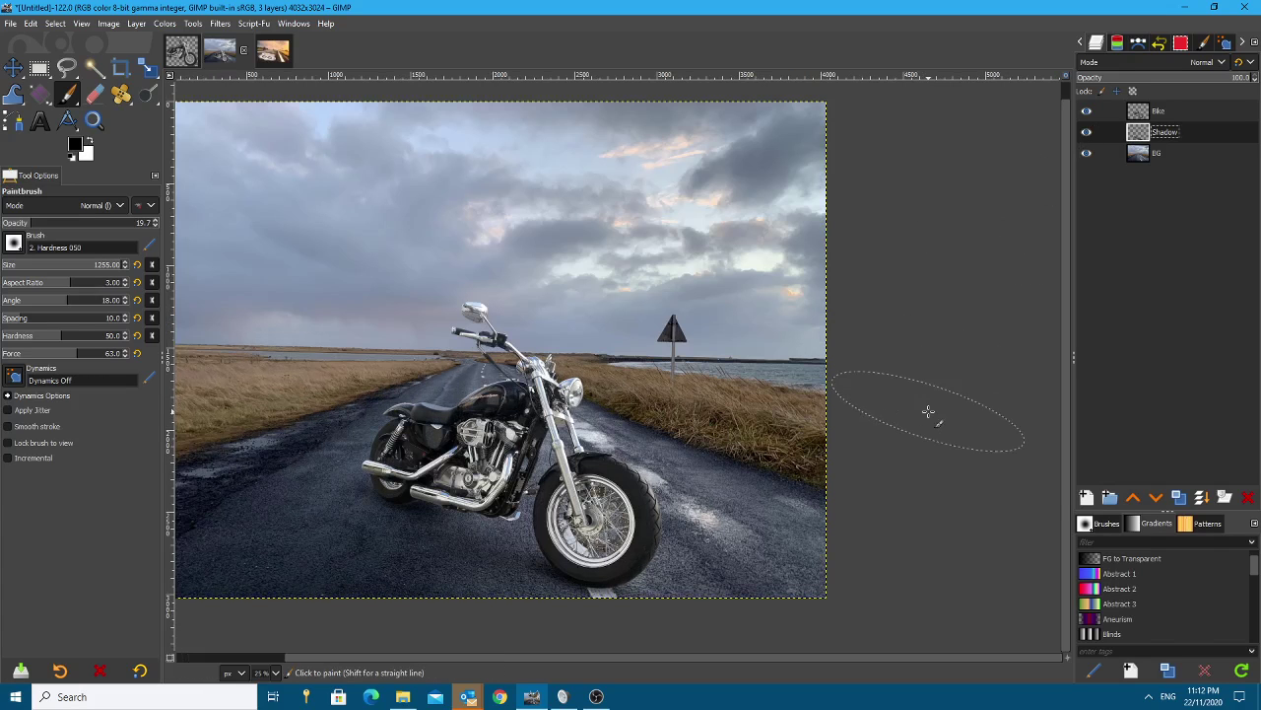
{"action": "scroll", "coordinate": [749, 412], "scroll_direction": "down", "scroll_amount": 1}
{"action": "scroll", "coordinate": [749, 412], "scroll_direction": "up", "scroll_amount": 1}
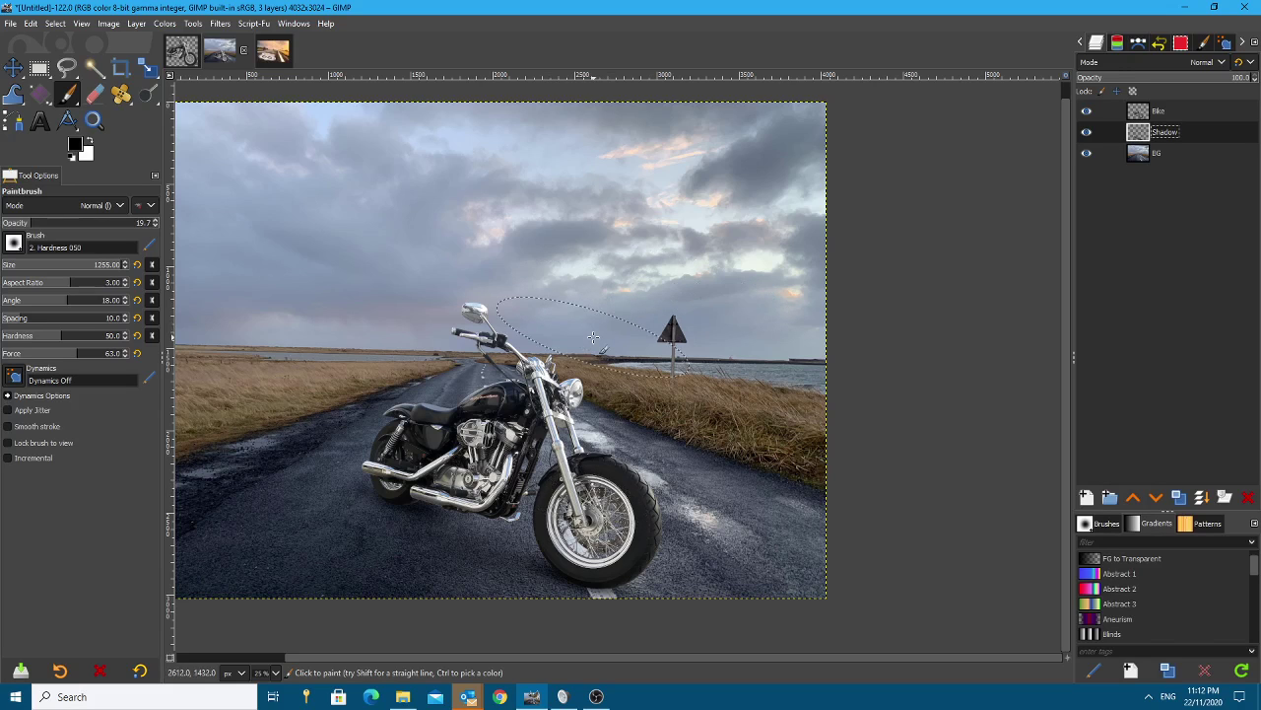
Copy the motorcycle from bike.xcf and paste it into the Route 66 photo as a new layer.
{"action": "left_click", "coordinate": [191, 59]}
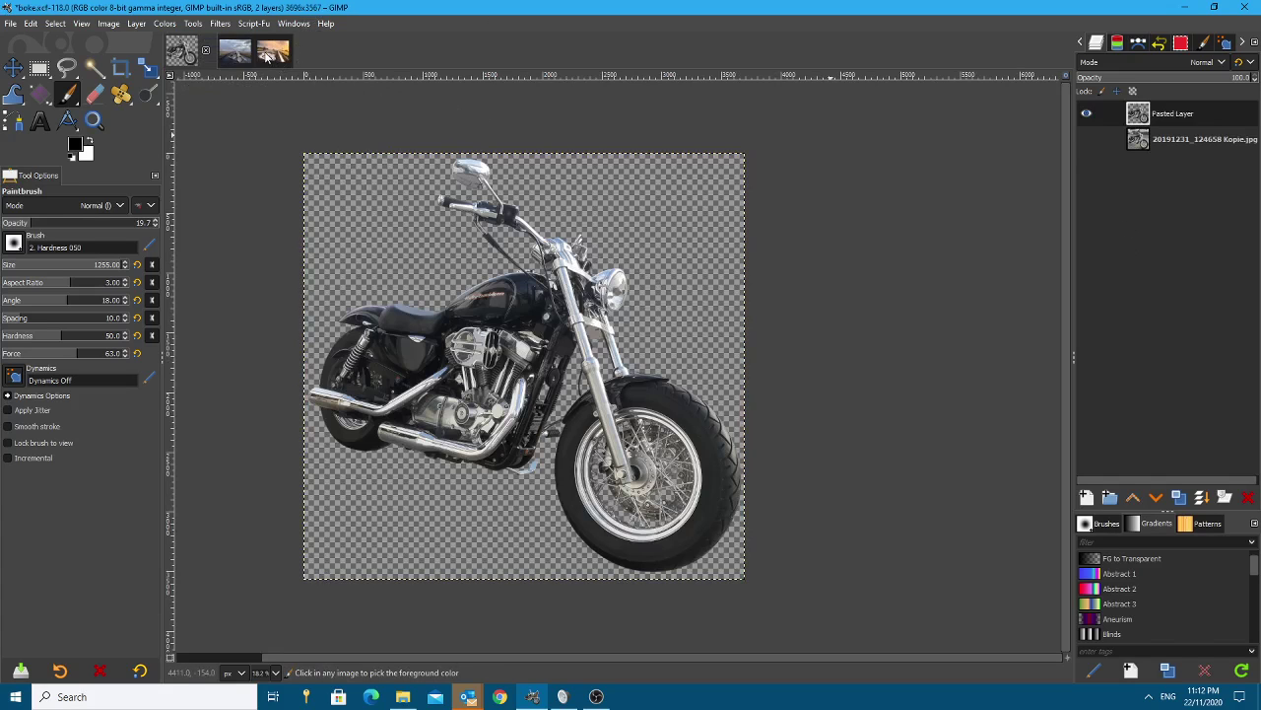
{"action": "key", "text": "alt+3"}
{"action": "key", "text": "ctrl+v"}
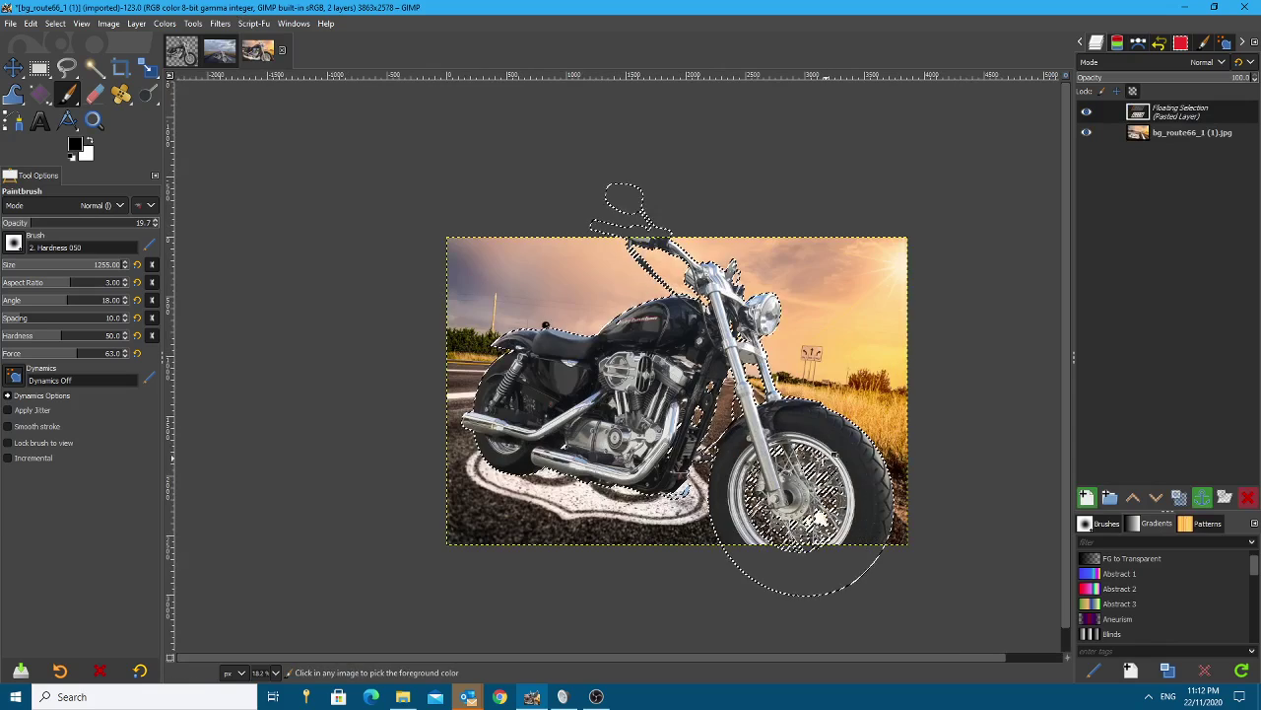
{"action": "right_click", "coordinate": [1186, 150]}
{"action": "left_click", "coordinate": [1181, 206]}
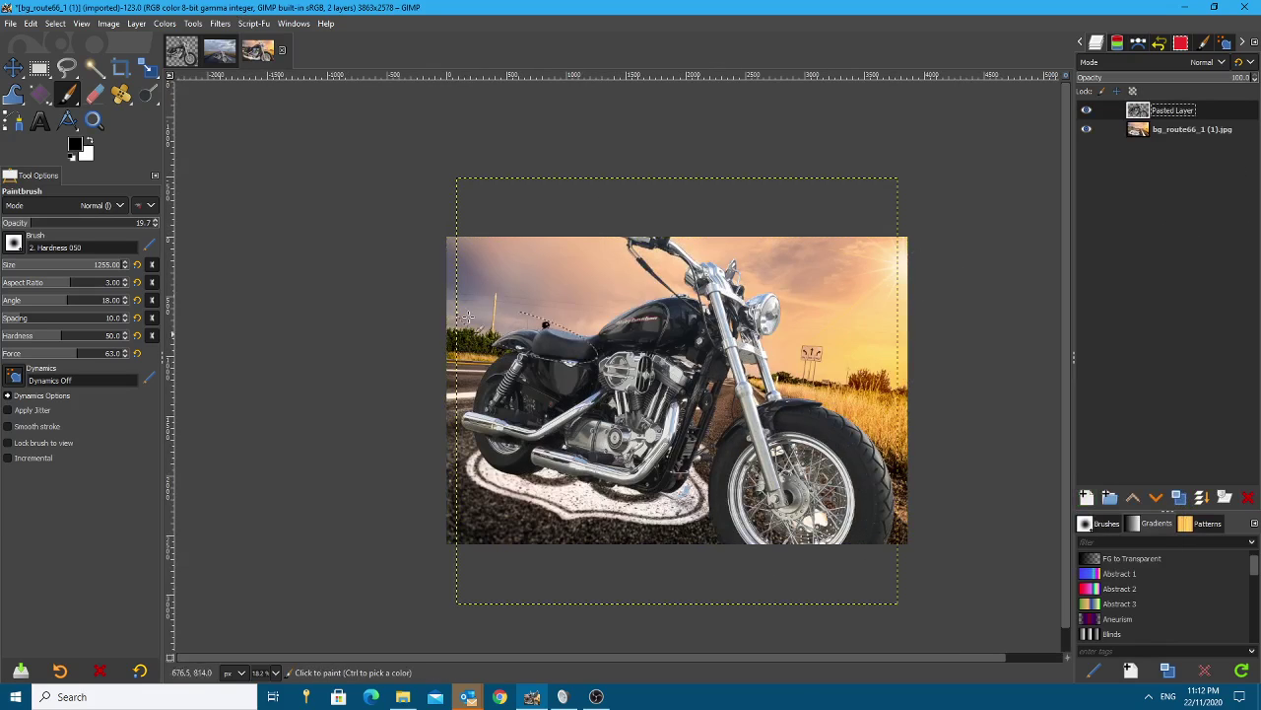
Scale the pasted motorcycle down to about 2648 × 2556 px.
{"action": "left_click", "coordinate": [148, 67]}
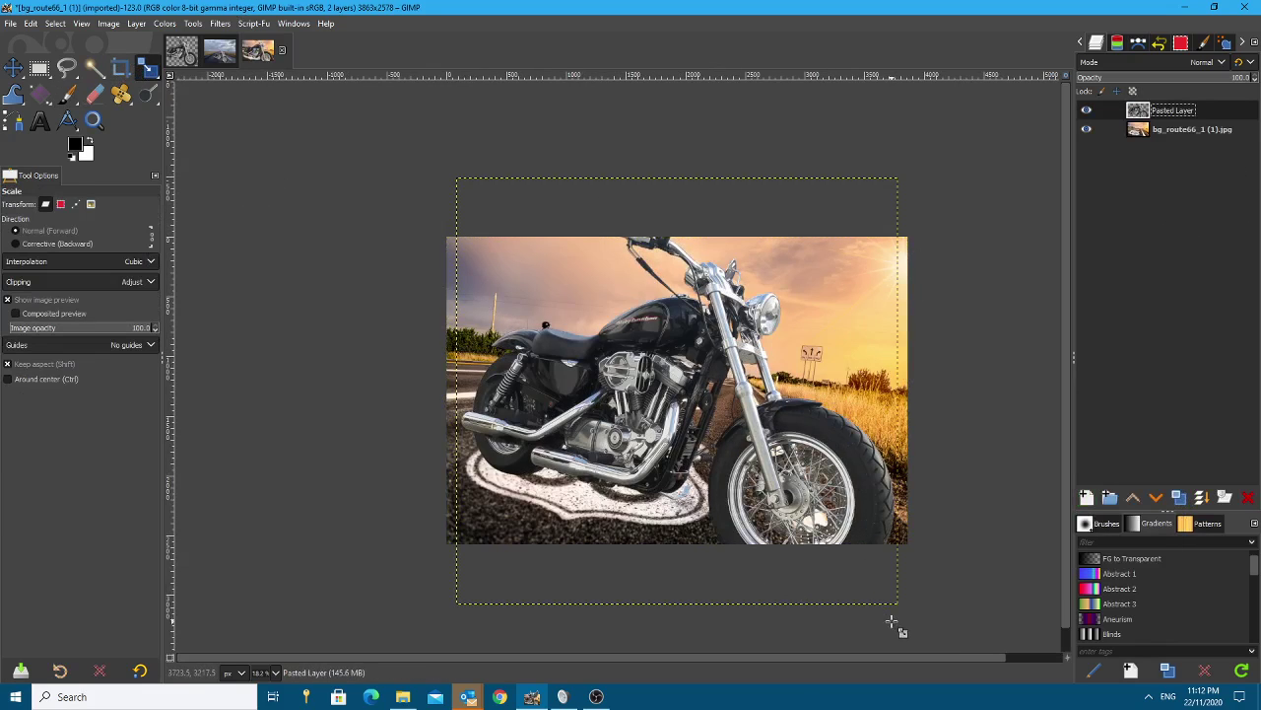
{"action": "left_click_drag", "start_coordinate": [891, 622], "coordinate": [838, 537]}
{"action": "key", "text": "Escape"}
{"action": "left_click_drag", "start_coordinate": [465, 179], "coordinate": [518, 258]}
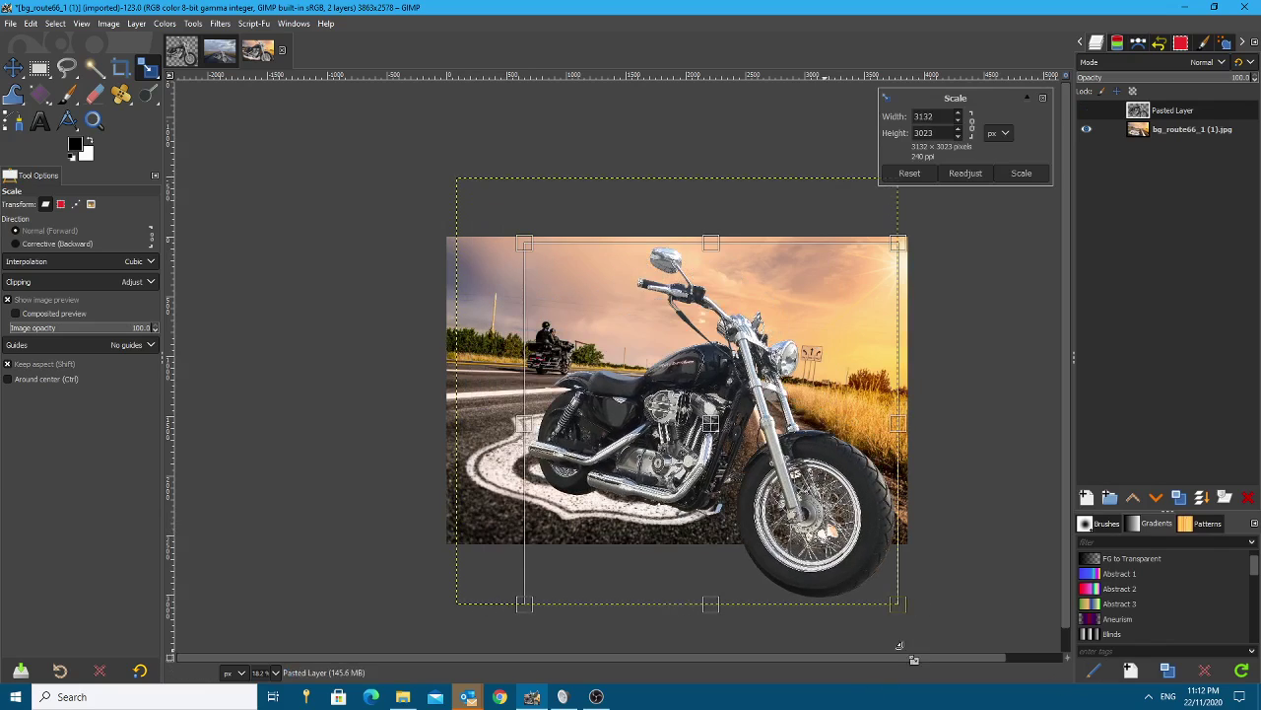
{"action": "left_click_drag", "start_coordinate": [897, 604], "coordinate": [851, 564]}
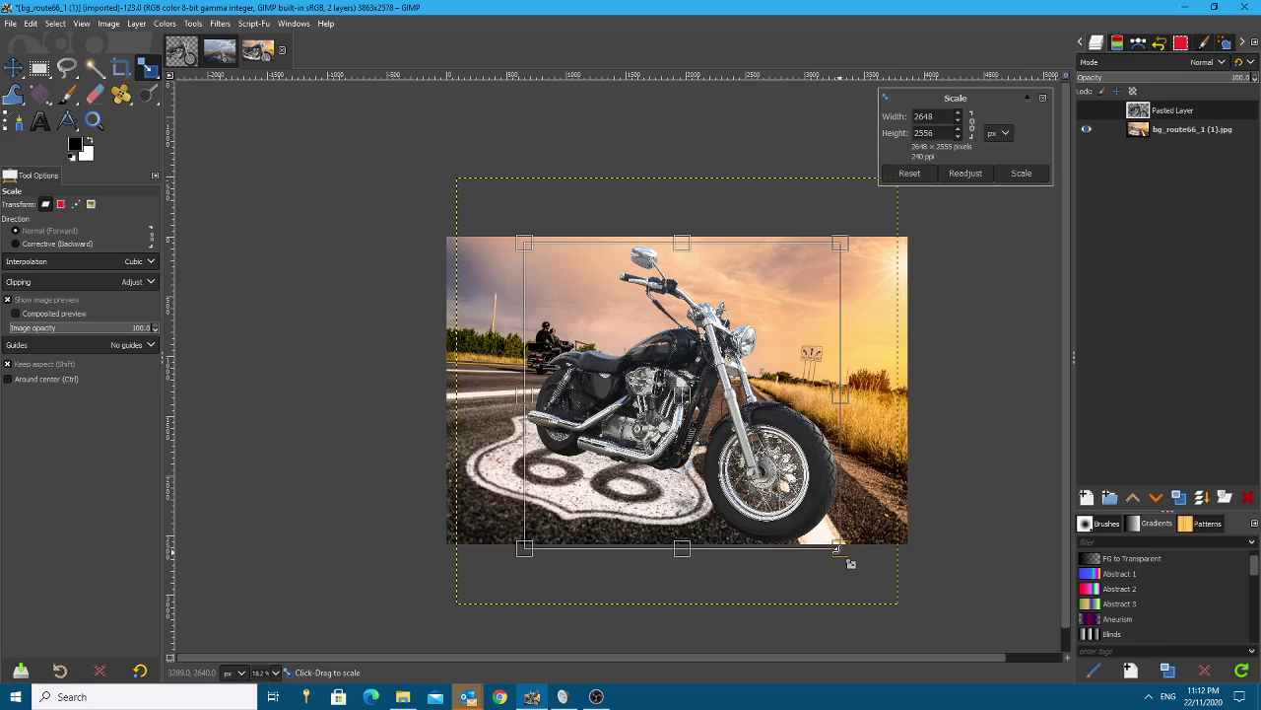
{"action": "key", "text": "Return"}
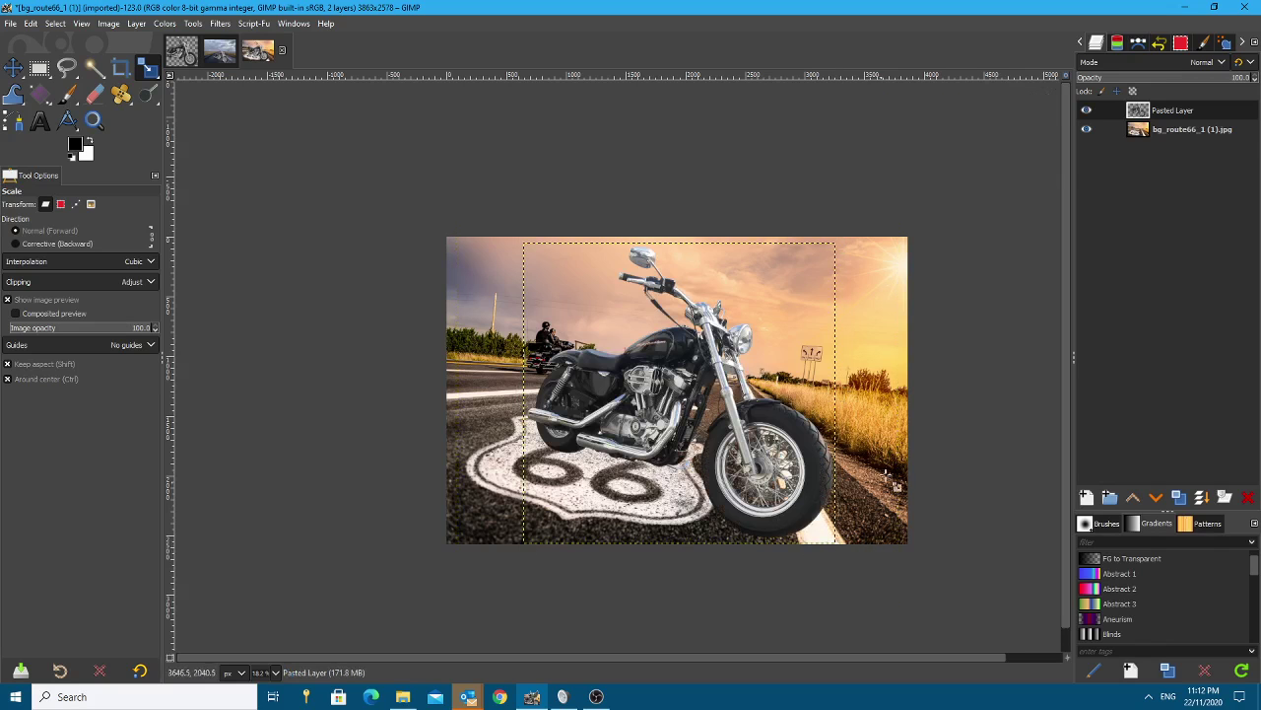
{"action": "scroll", "coordinate": [808, 449], "scroll_direction": "up", "scroll_amount": 1, "text": "ctrl"}
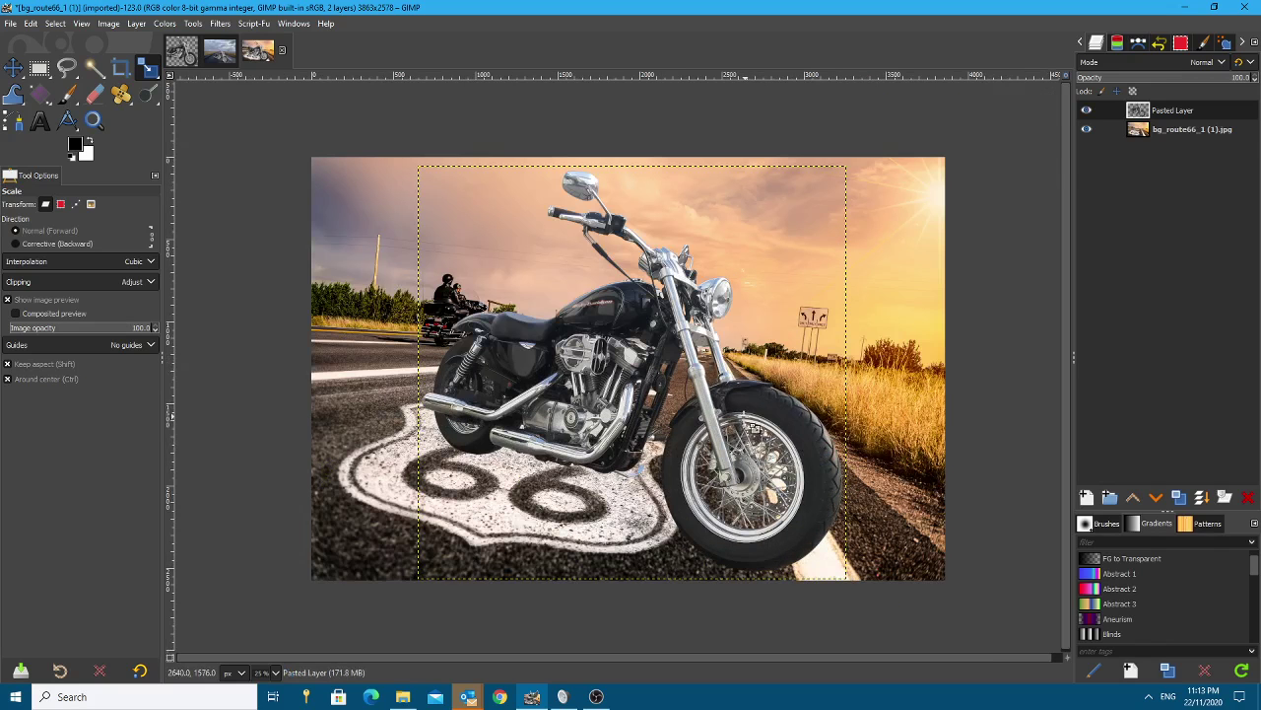
{"action": "scroll", "coordinate": [719, 449], "scroll_direction": "down", "scroll_amount": 1}
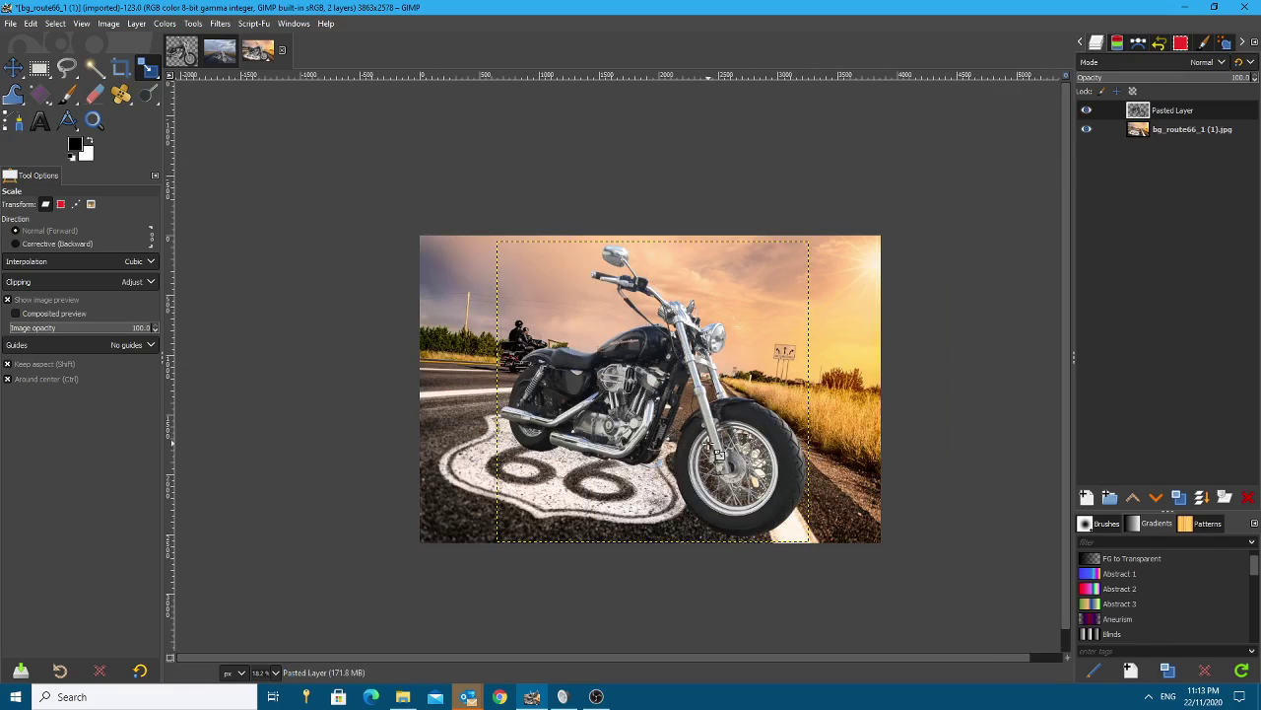
{"action": "scroll", "coordinate": [720, 451], "scroll_direction": "up", "scroll_amount": 1, "text": "ctrl"}
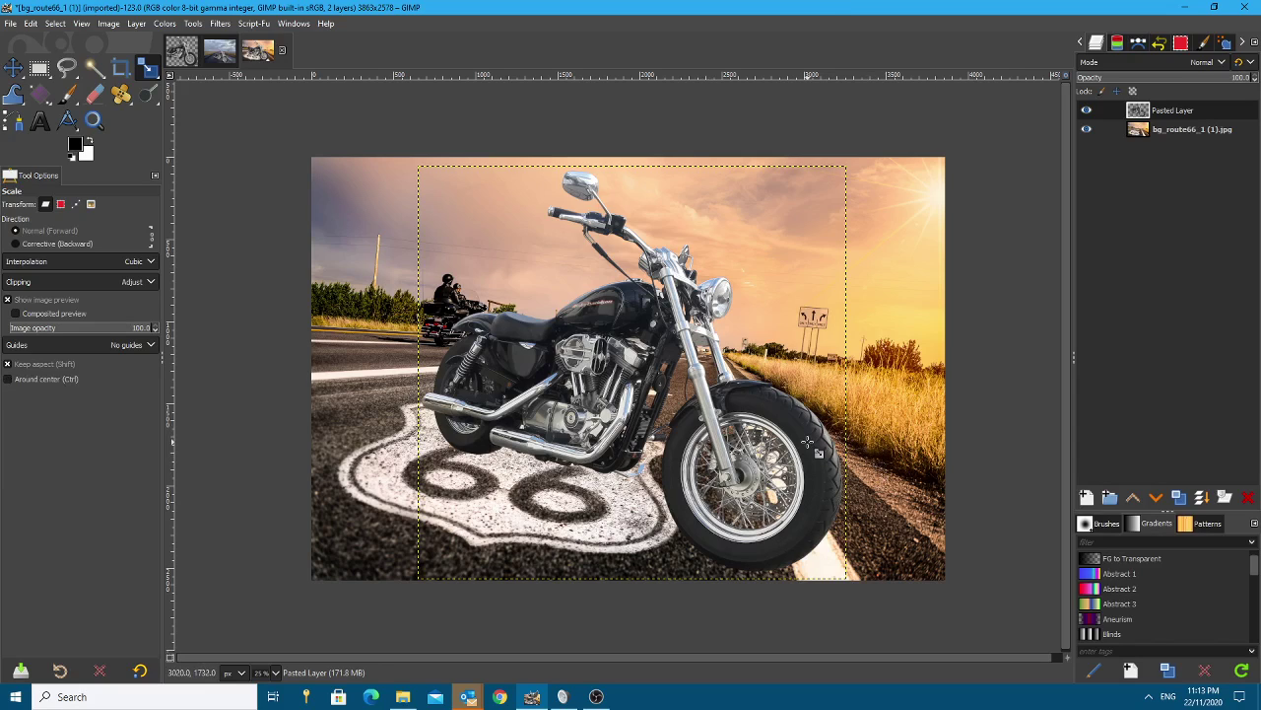
{"action": "scroll", "coordinate": [829, 449], "scroll_direction": "up", "scroll_amount": 2, "text": "ctrl"}
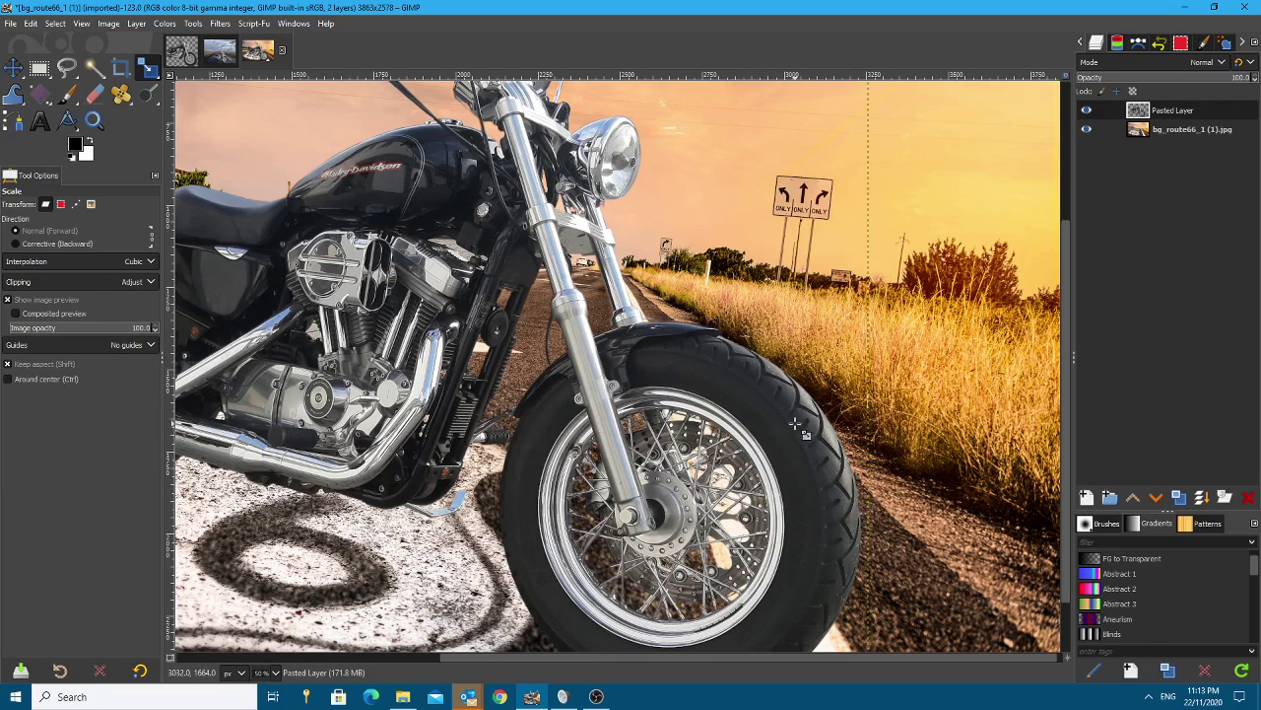
{"action": "scroll", "coordinate": [839, 313], "scroll_direction": "down", "scroll_amount": 1, "text": "ctrl"}
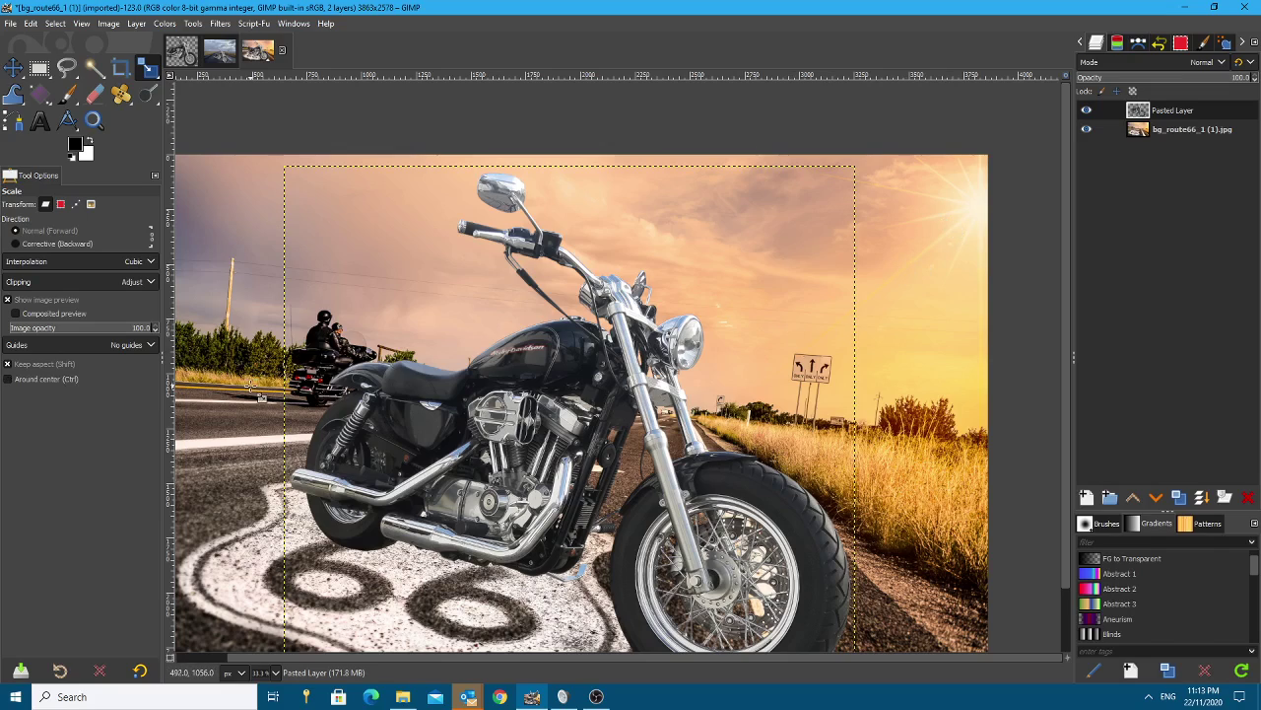
{"action": "scroll", "coordinate": [258, 395], "scroll_direction": "up", "scroll_amount": 5, "text": "ctrl"}
{"action": "scroll", "coordinate": [375, 384], "scroll_direction": "down", "scroll_amount": 2, "text": "ctrl"}
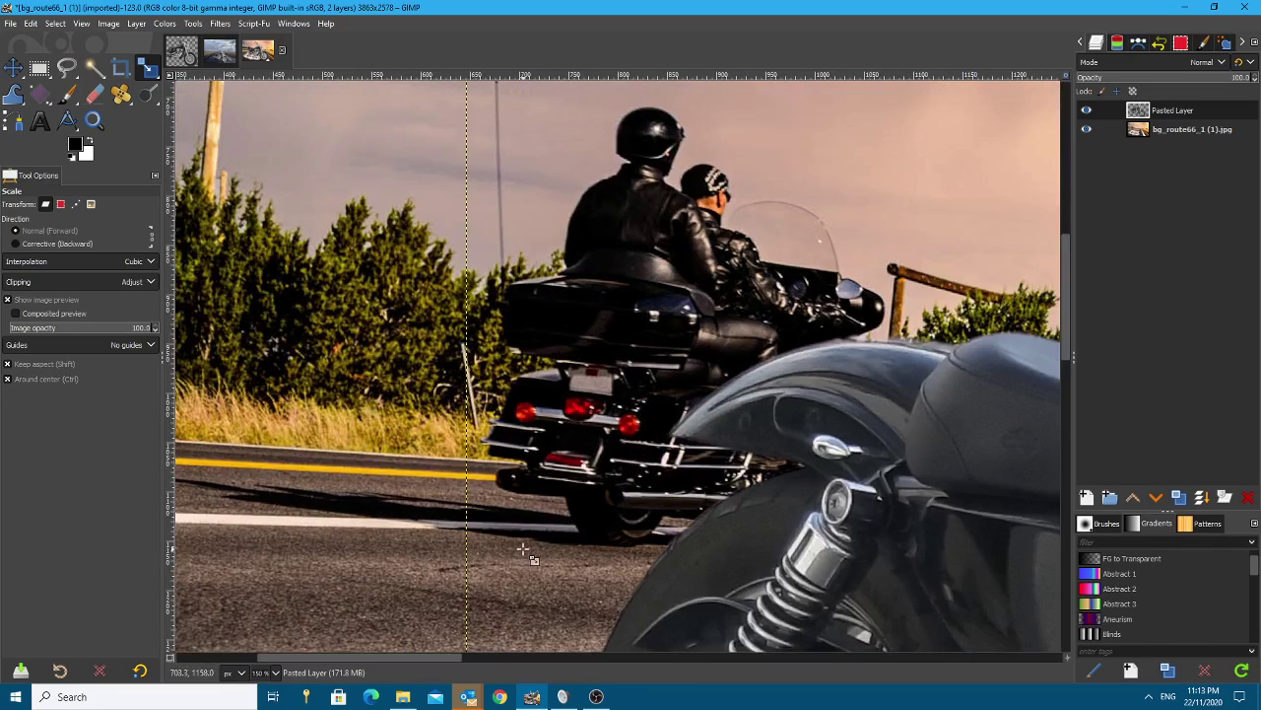
{"action": "scroll", "coordinate": [463, 512], "scroll_direction": "down", "scroll_amount": 4, "text": "ctrl"}
{"action": "scroll", "coordinate": [918, 552], "scroll_direction": "up", "scroll_amount": 1, "text": "ctrl"}
{"action": "scroll", "coordinate": [918, 552], "scroll_direction": "down", "scroll_amount": 3, "text": "ctrl"}
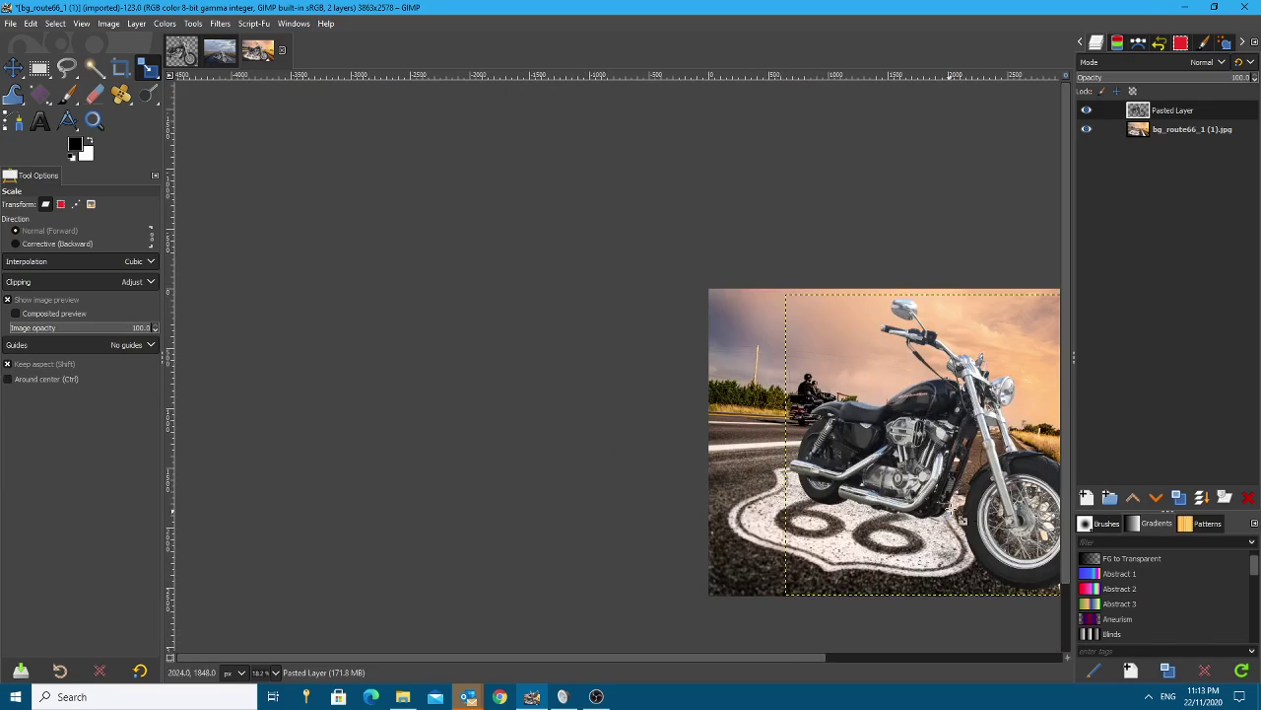
{"action": "scroll", "coordinate": [800, 532], "scroll_direction": "up", "scroll_amount": 1, "text": "ctrl"}
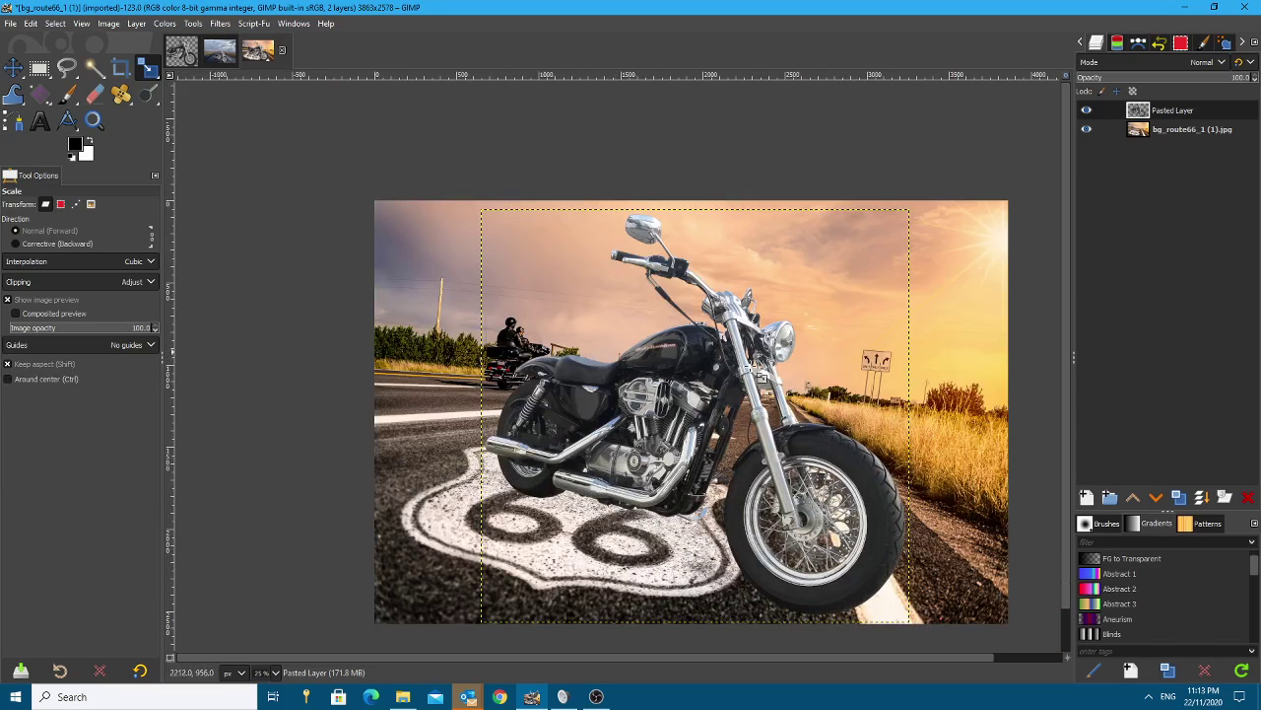
{"action": "scroll", "coordinate": [913, 506], "scroll_direction": "up", "scroll_amount": 3, "text": "ctrl"}
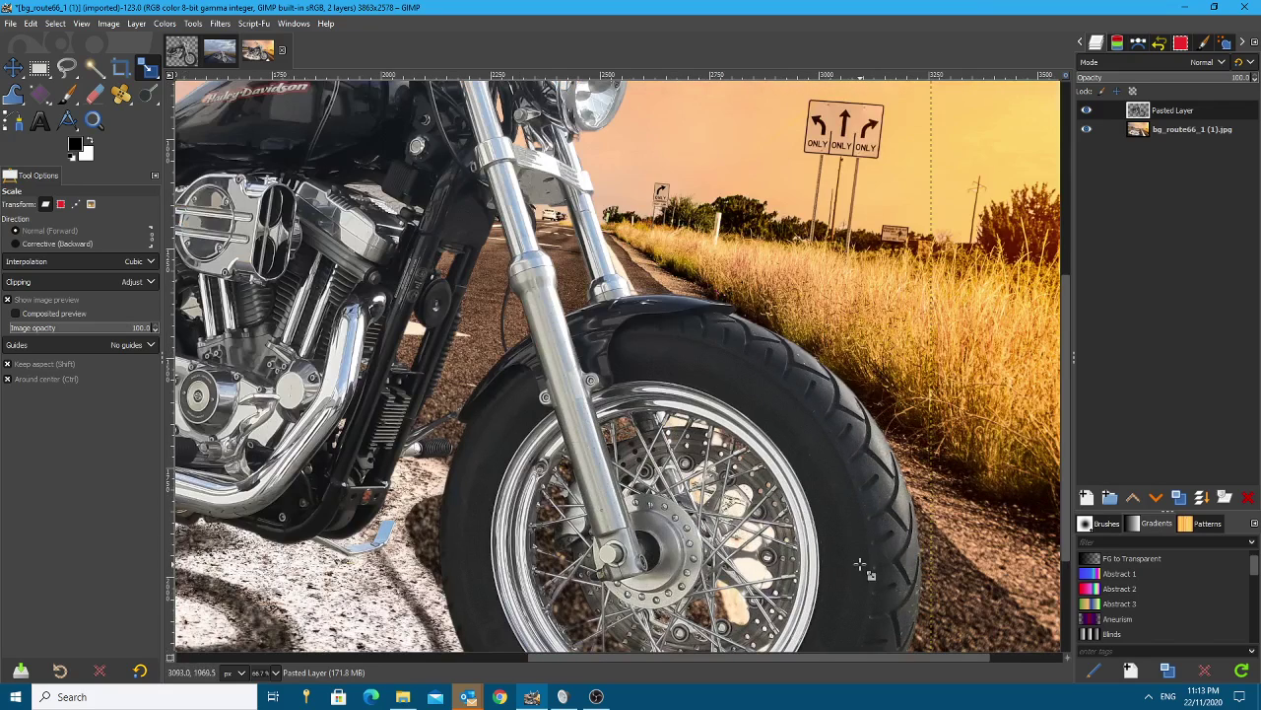
{"action": "scroll", "coordinate": [864, 561], "scroll_direction": "down", "scroll_amount": 3, "text": "ctrl"}
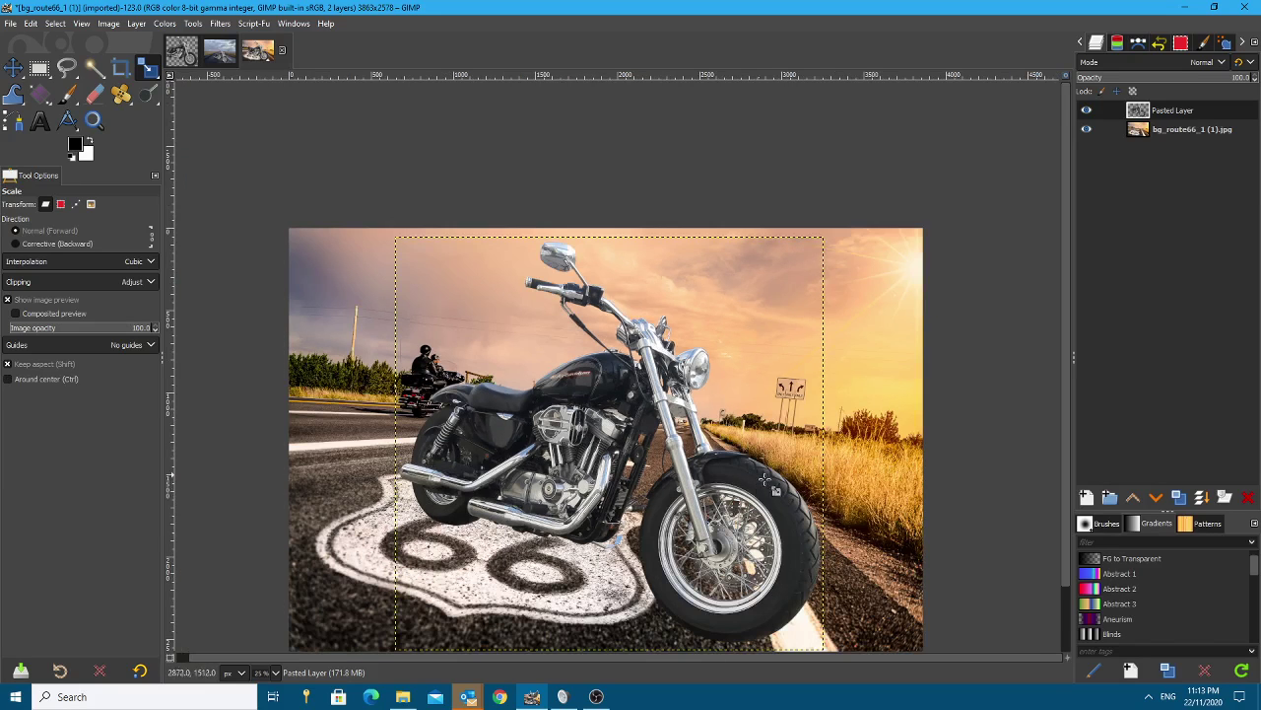
{"action": "scroll", "coordinate": [744, 569], "scroll_direction": "down", "scroll_amount": 1}
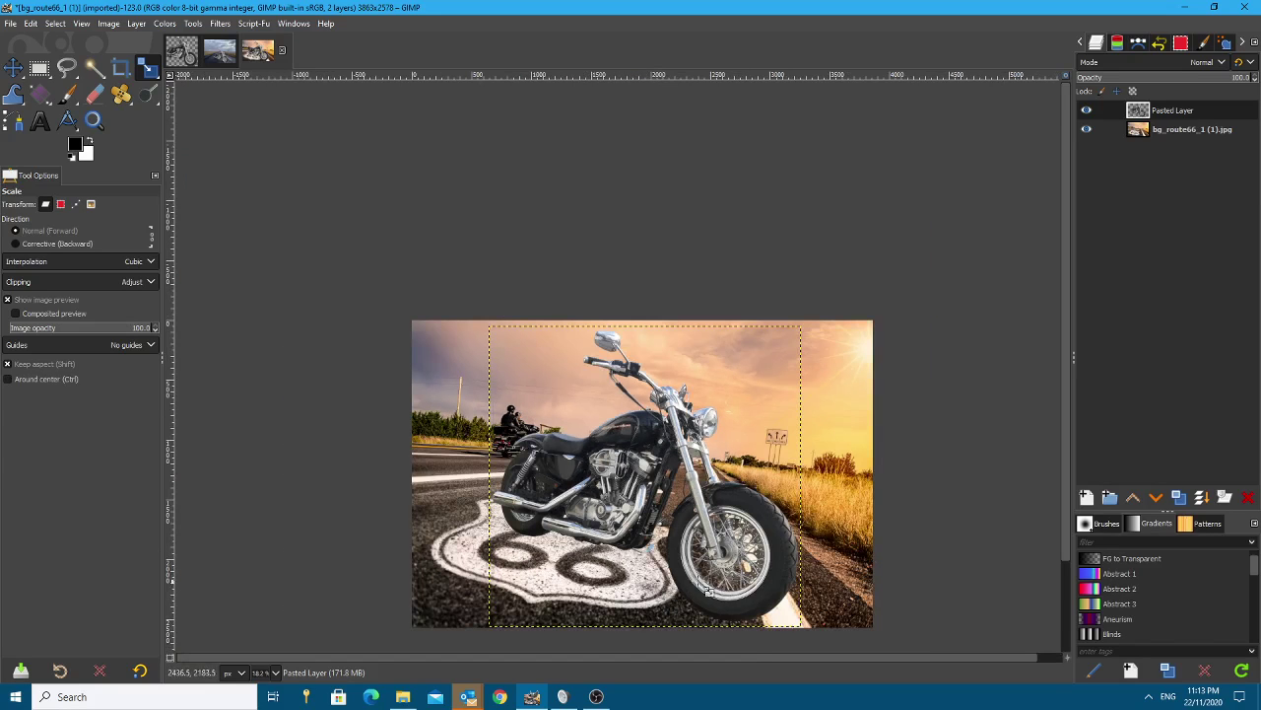
Apply Levels to the pasted motorcycle with input black 49 and white 232.
{"action": "left_click", "coordinate": [164, 23]}
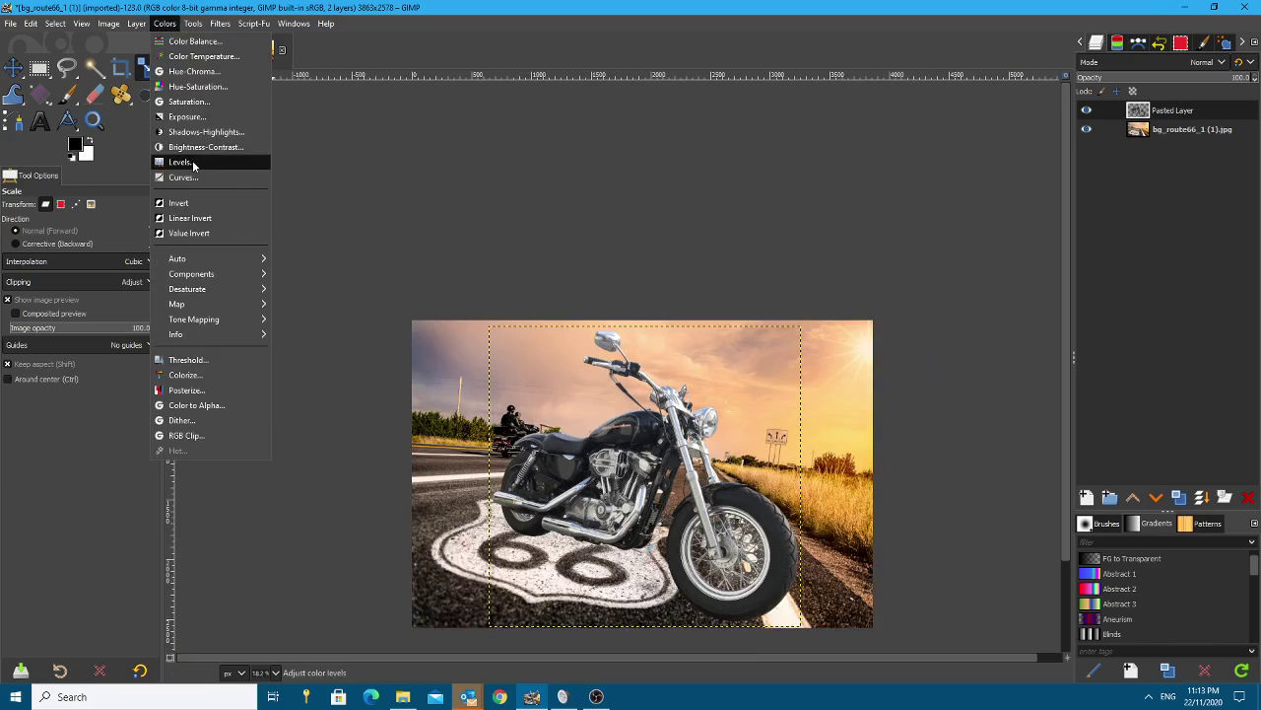
{"action": "left_click", "coordinate": [180, 162]}
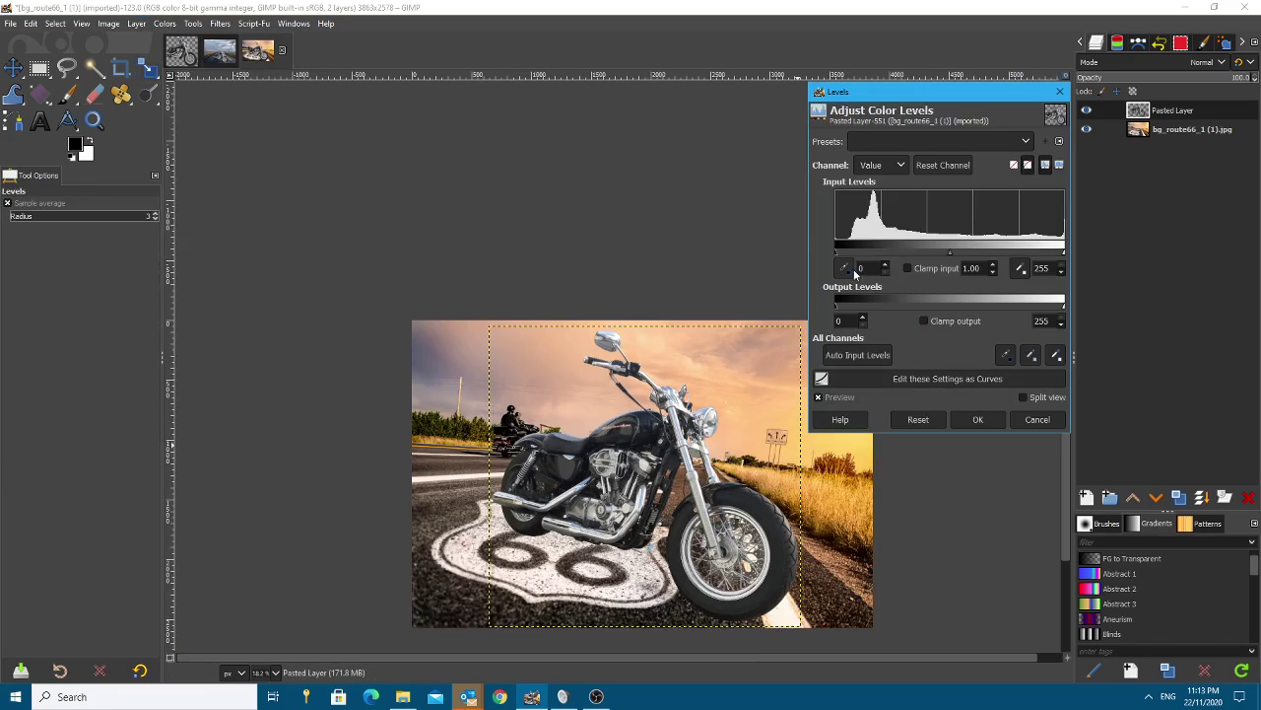
{"action": "left_click_drag", "start_coordinate": [841, 251], "coordinate": [865, 256]}
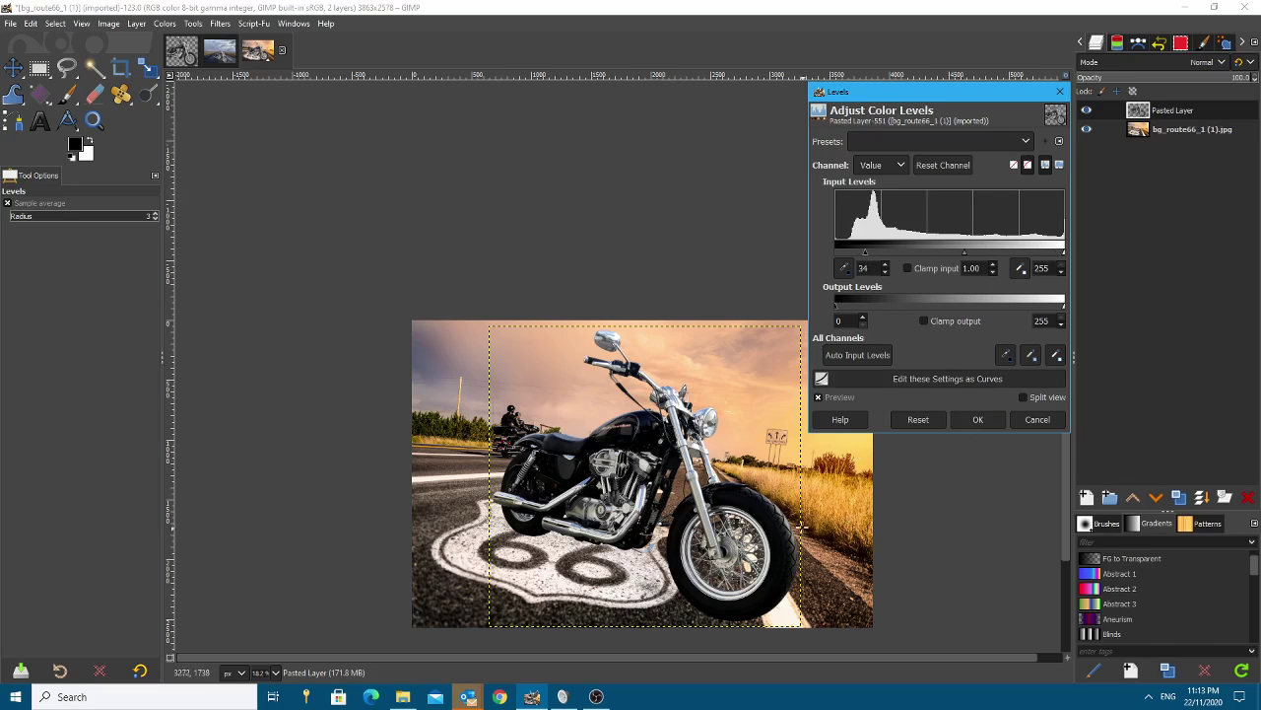
{"action": "scroll", "coordinate": [789, 530], "scroll_direction": "up", "scroll_amount": 4}
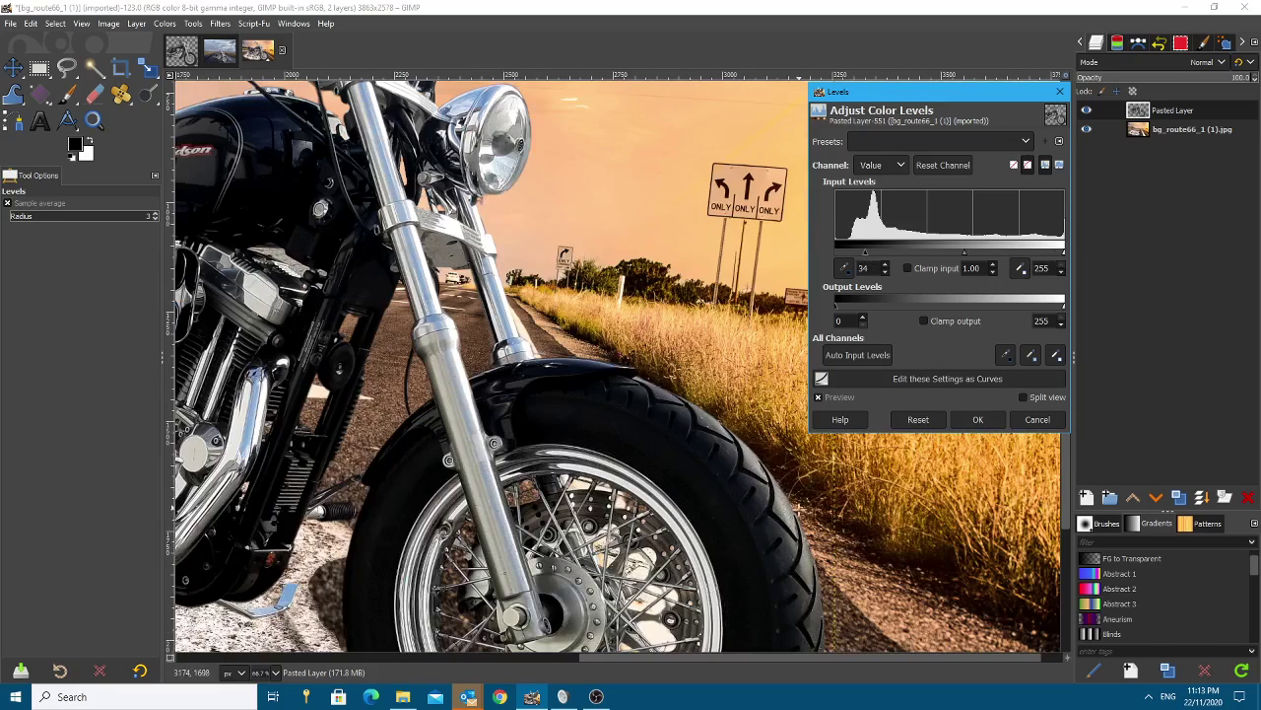
{"action": "mouse_move", "coordinate": [1060, 254]}
{"action": "left_mouse_down"}
{"action": "mouse_move", "coordinate": [991, 258]}
{"action": "mouse_move", "coordinate": [1043, 256]}
{"action": "left_mouse_up"}
{"action": "scroll", "coordinate": [633, 409], "scroll_direction": "down", "scroll_amount": 3}
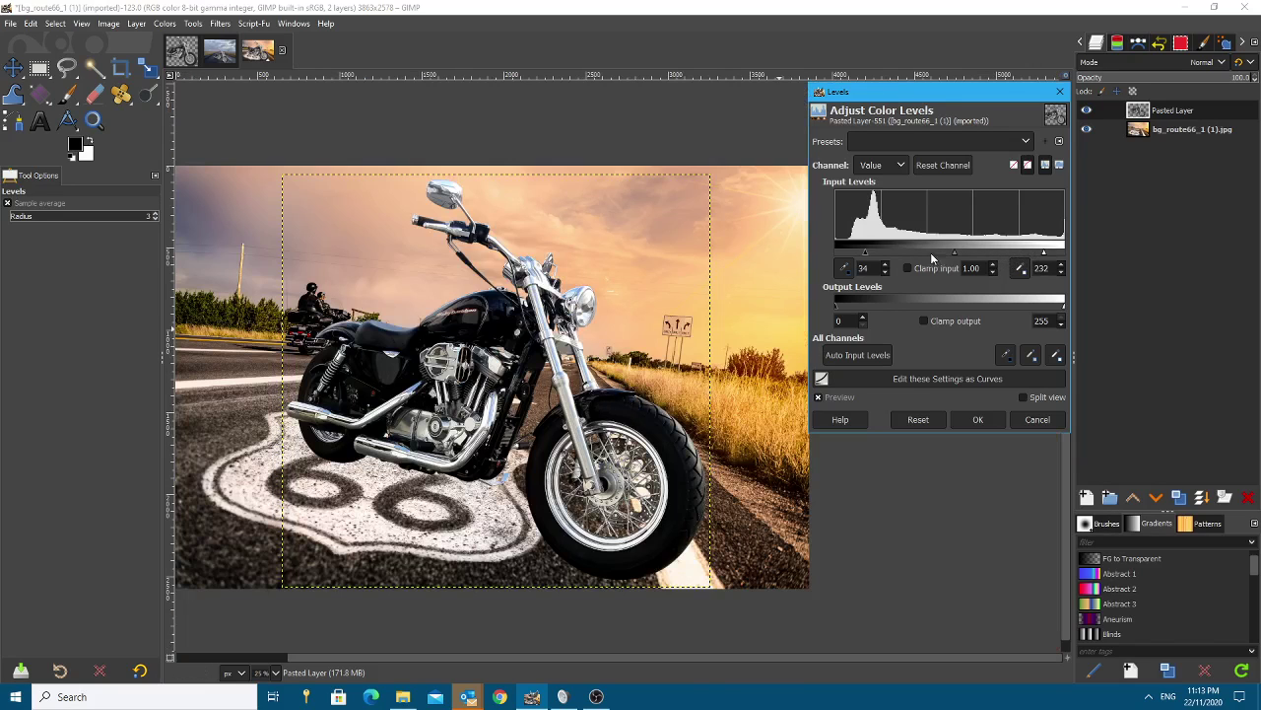
{"action": "mouse_move", "coordinate": [869, 255]}
{"action": "left_mouse_down"}
{"action": "mouse_move", "coordinate": [887, 262]}
{"action": "mouse_move", "coordinate": [859, 260]}
{"action": "mouse_move", "coordinate": [879, 255]}
{"action": "left_mouse_up"}
{"action": "left_click", "coordinate": [977, 421]}
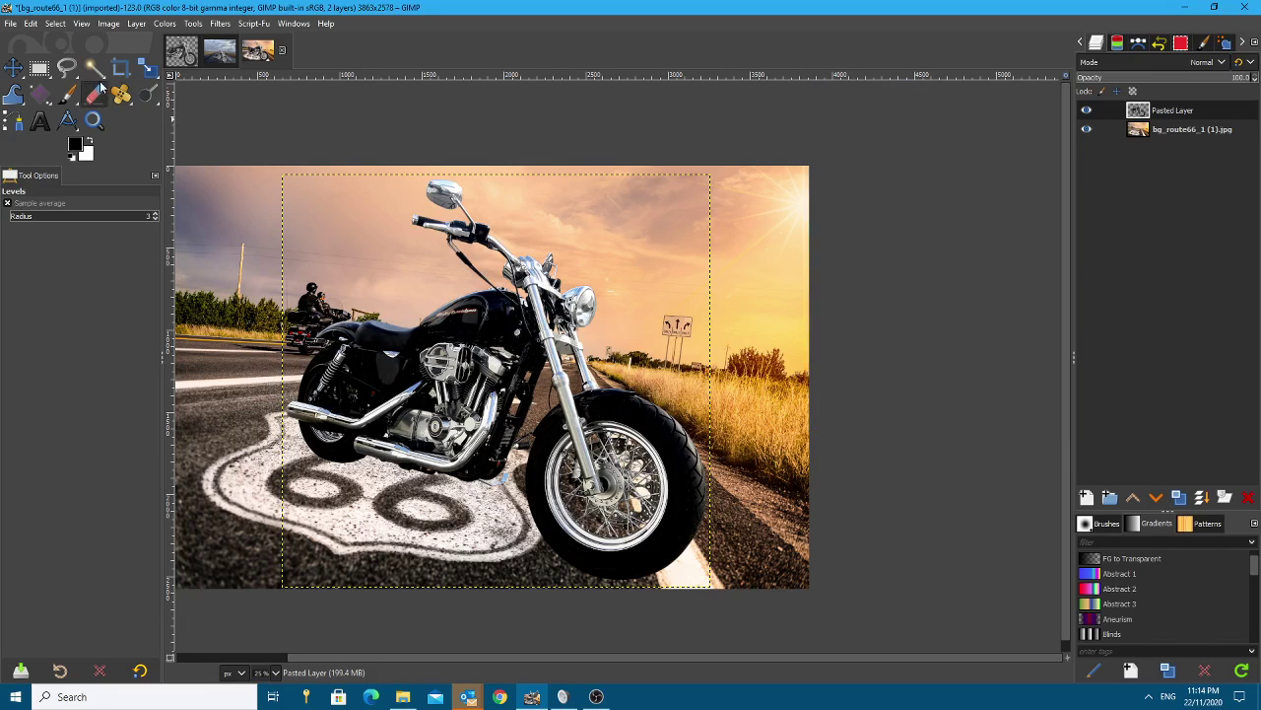
{"action": "left_click", "coordinate": [165, 23]}
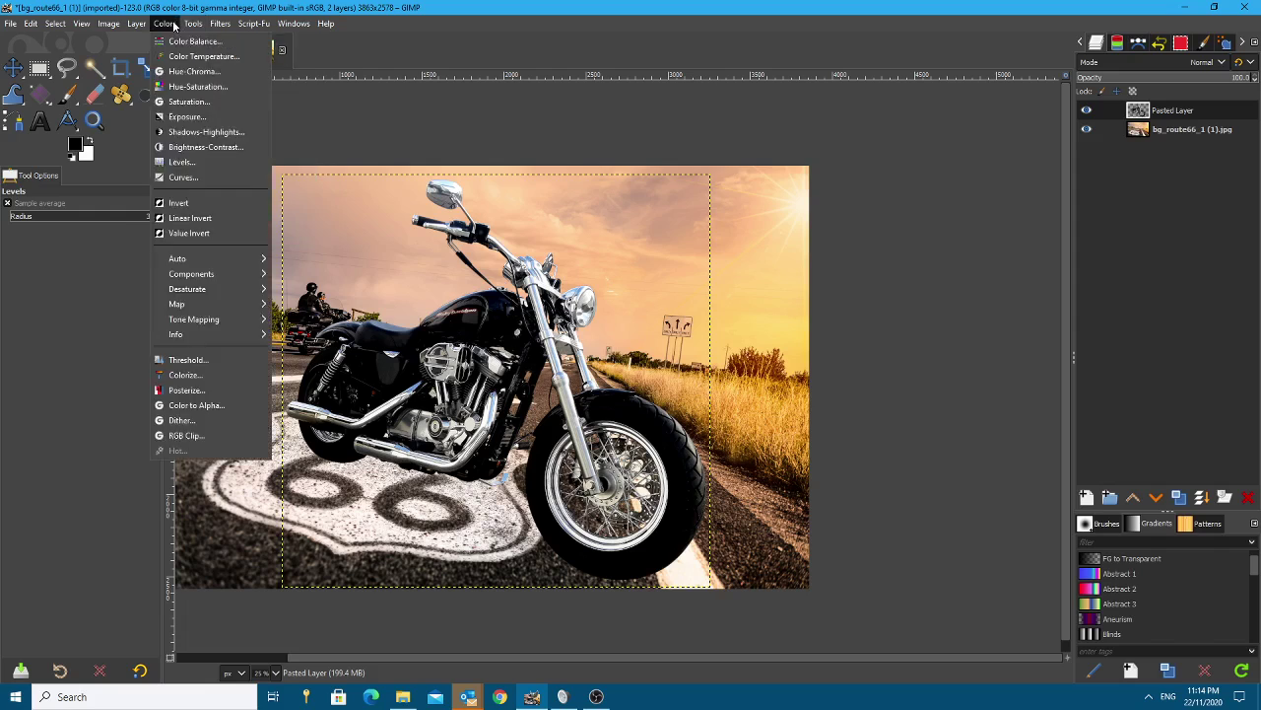
{"action": "left_click", "coordinate": [200, 148]}
{"action": "left_click_drag", "start_coordinate": [1047, 165], "coordinate": [986, 164]}
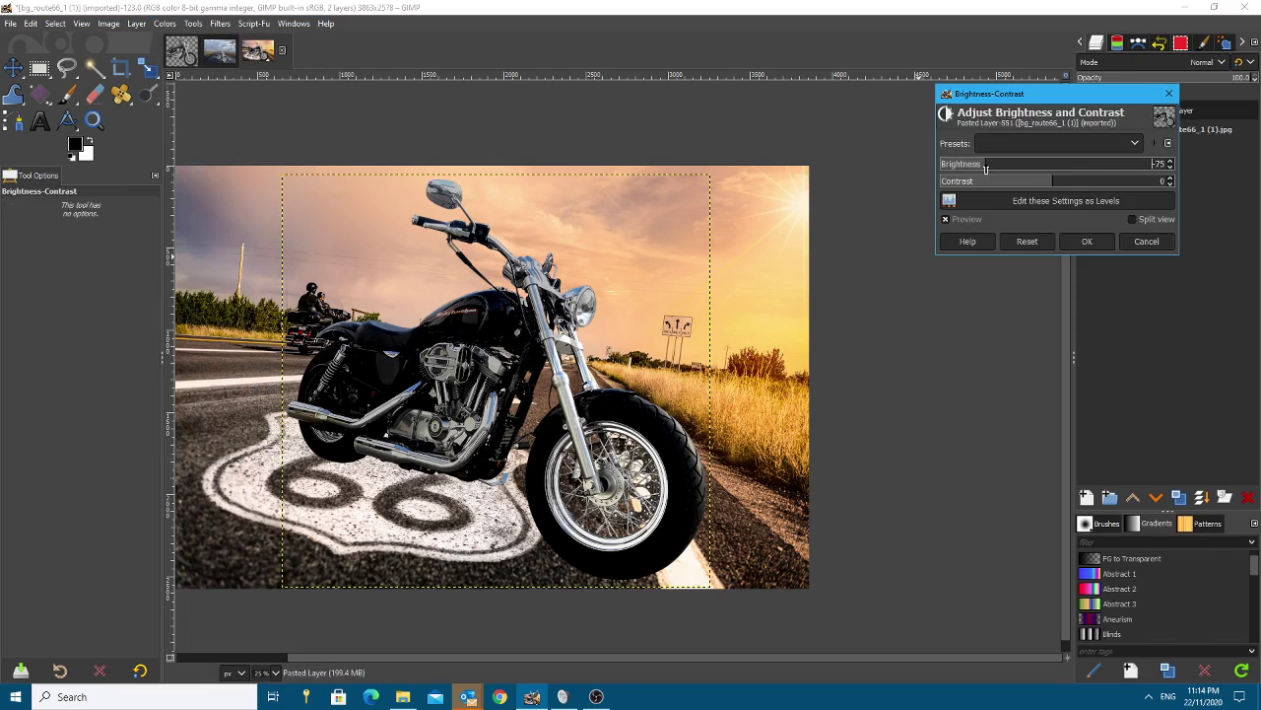
{"action": "left_click_drag", "start_coordinate": [1048, 191], "coordinate": [1098, 187]}
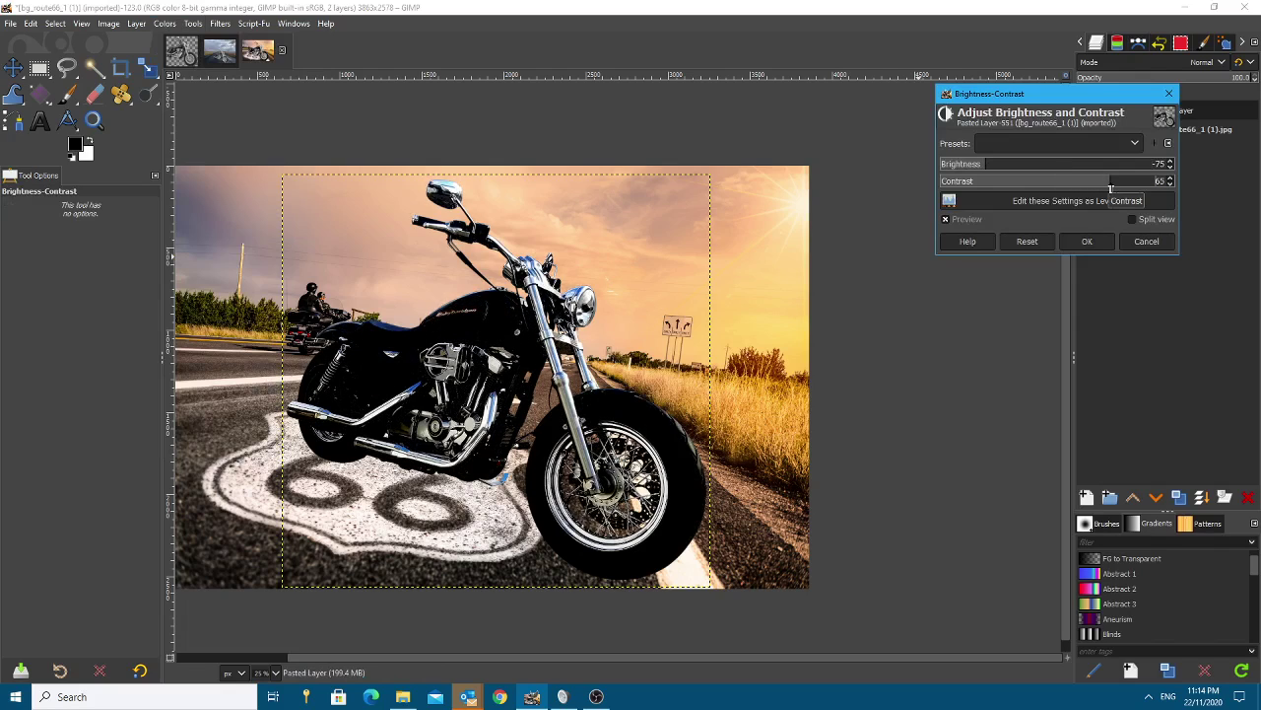
{"action": "key", "text": "Escape"}
{"action": "scroll", "coordinate": [384, 478], "scroll_direction": "down", "scroll_amount": 3}
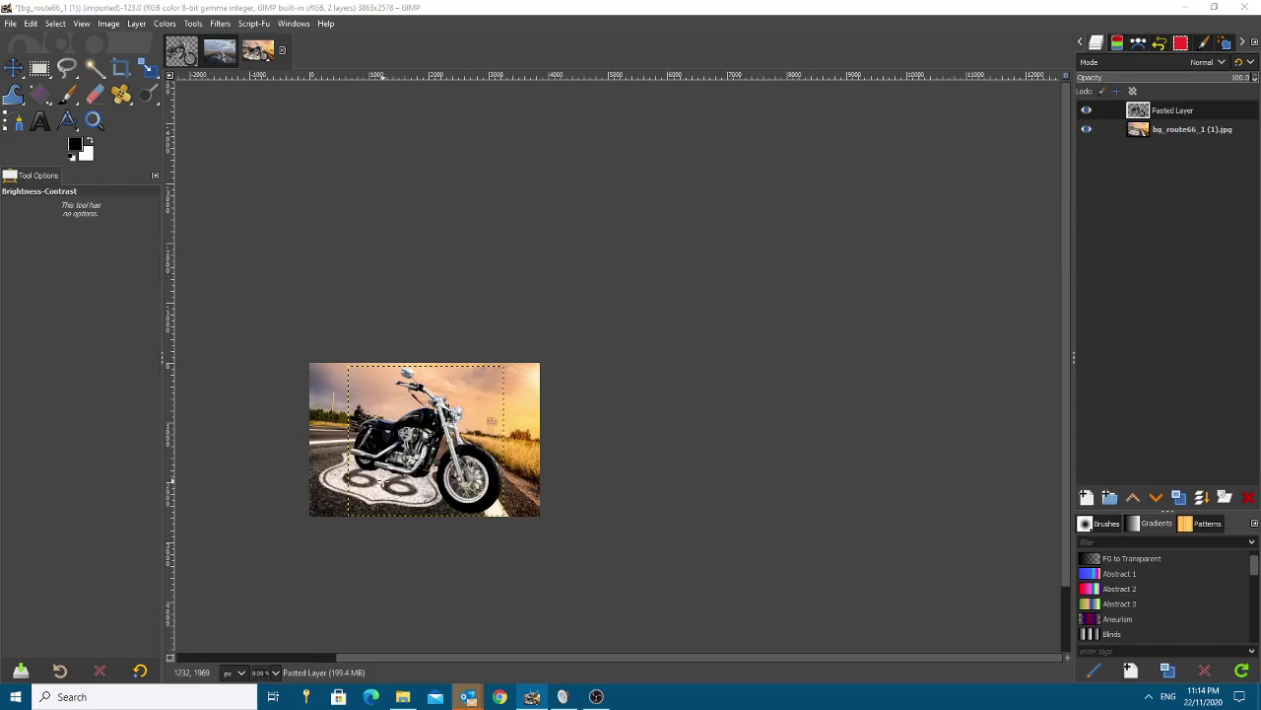
{"action": "scroll", "coordinate": [387, 488], "scroll_direction": "up", "scroll_amount": 5}
{"action": "scroll", "coordinate": [971, 275], "scroll_direction": "down", "scroll_amount": 1}
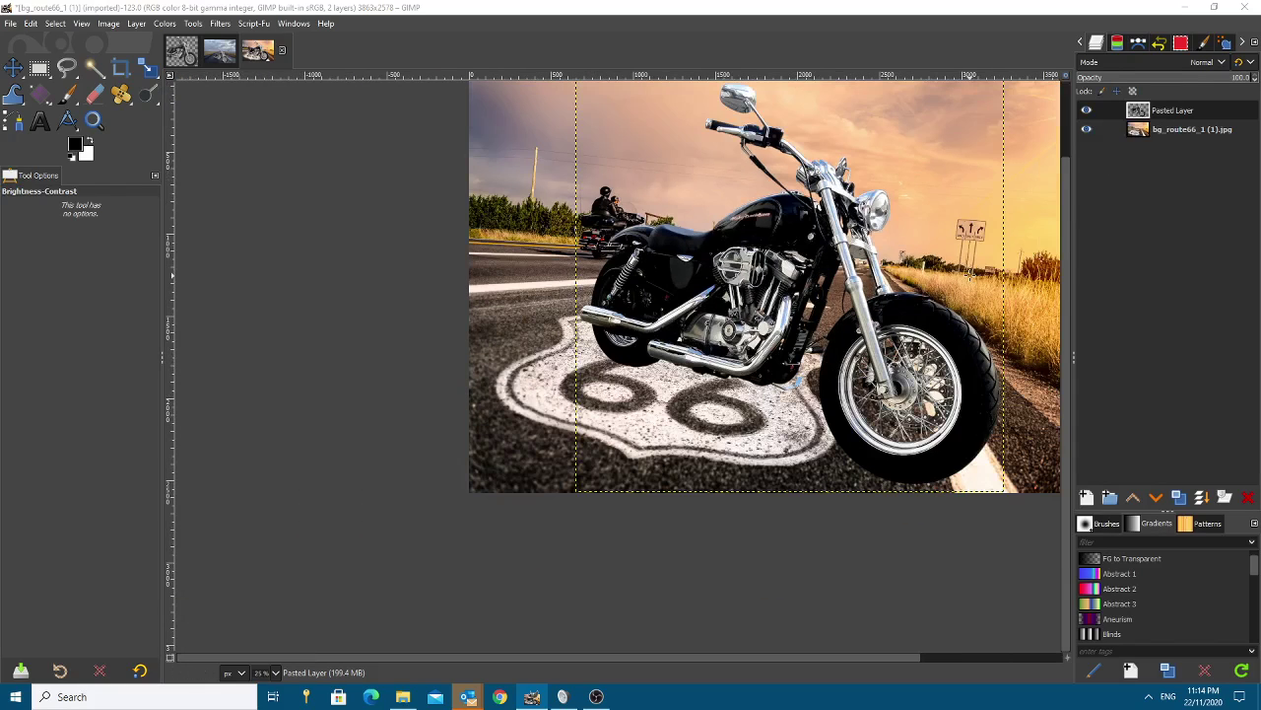
{"action": "scroll", "coordinate": [951, 203], "scroll_direction": "down", "scroll_amount": 1}
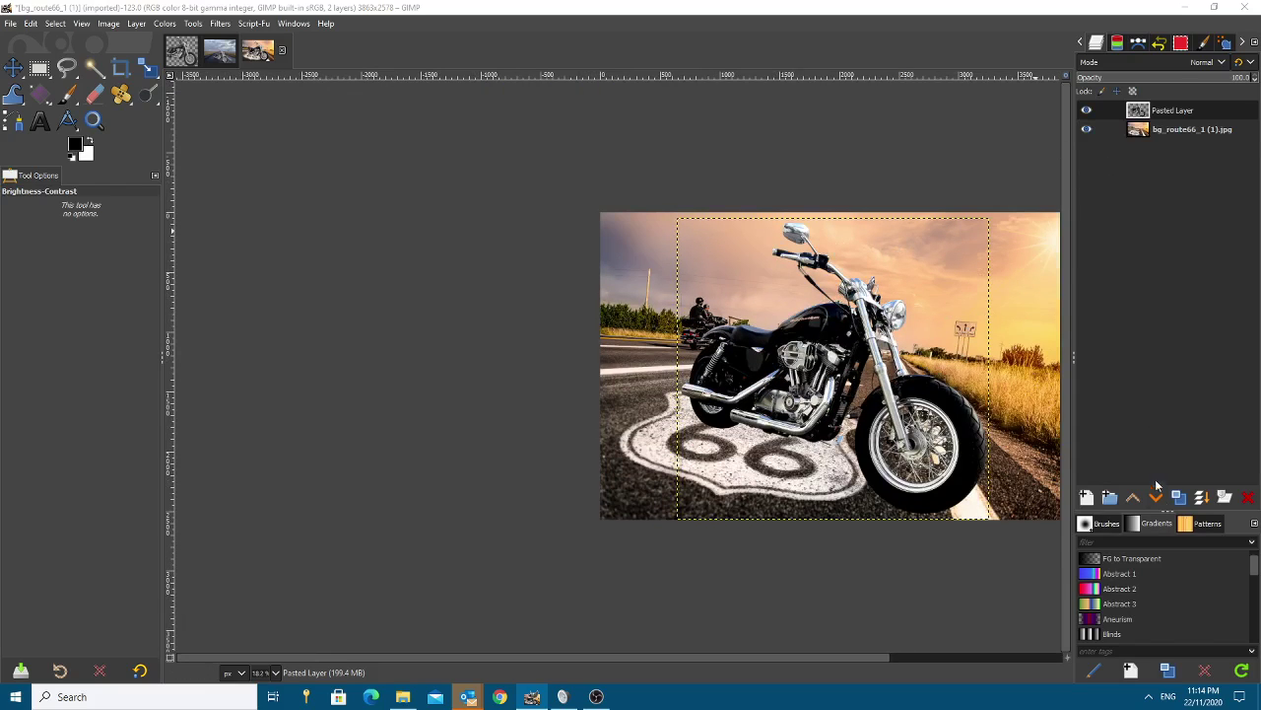
{"action": "scroll", "coordinate": [894, 479], "scroll_direction": "right", "scroll_amount": 3}
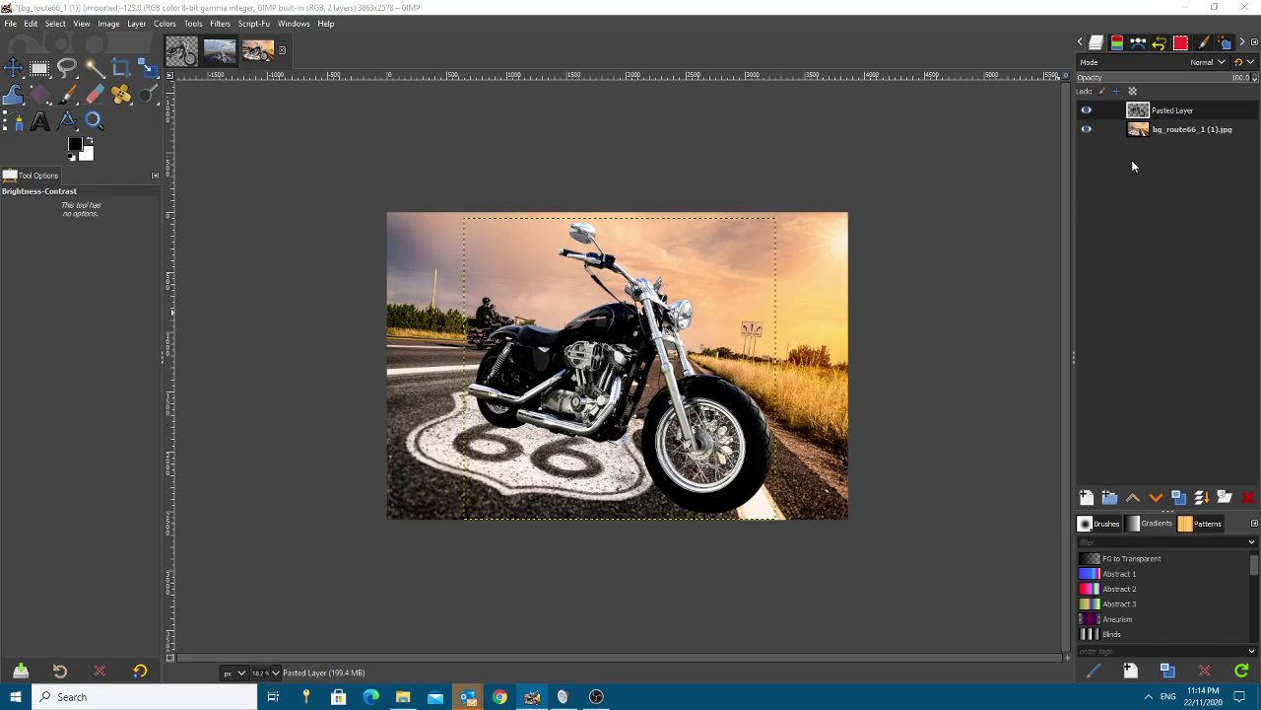
Duplicate the motorcycle layer into Pasted Layer copy and pick the Select by Color tool.
{"action": "left_click", "coordinate": [1179, 497]}
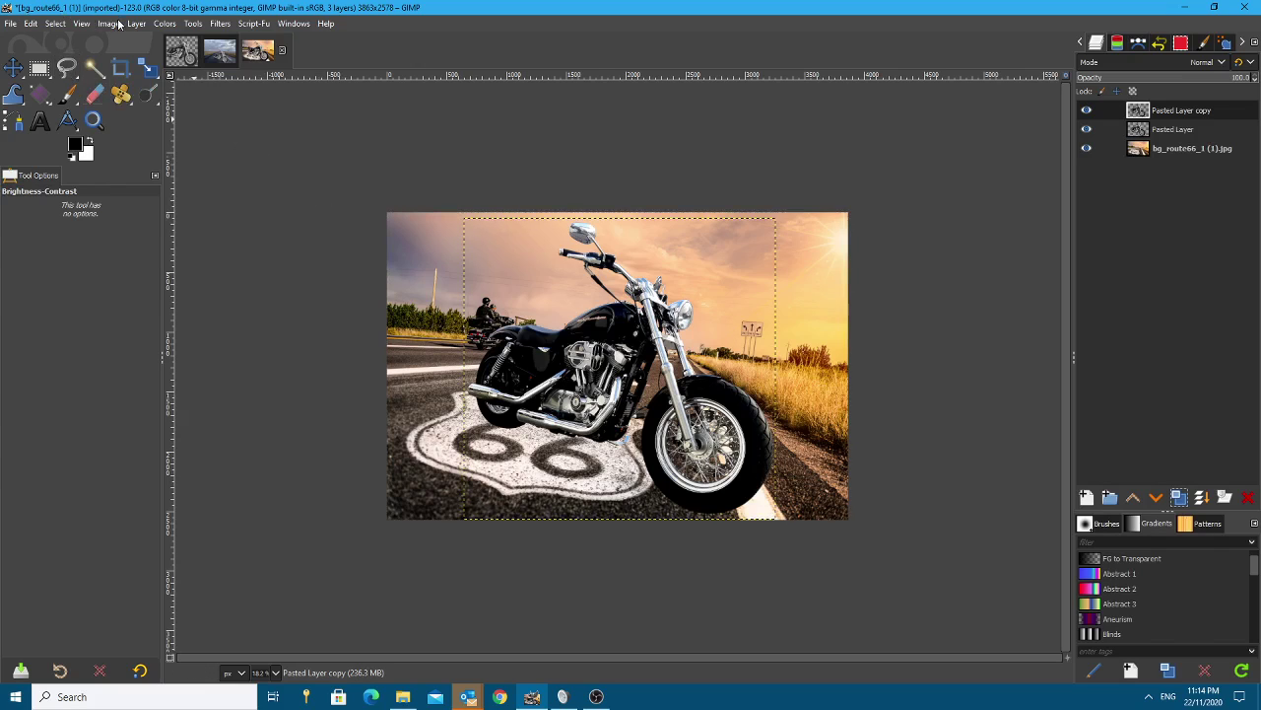
{"action": "left_click", "coordinate": [129, 24]}
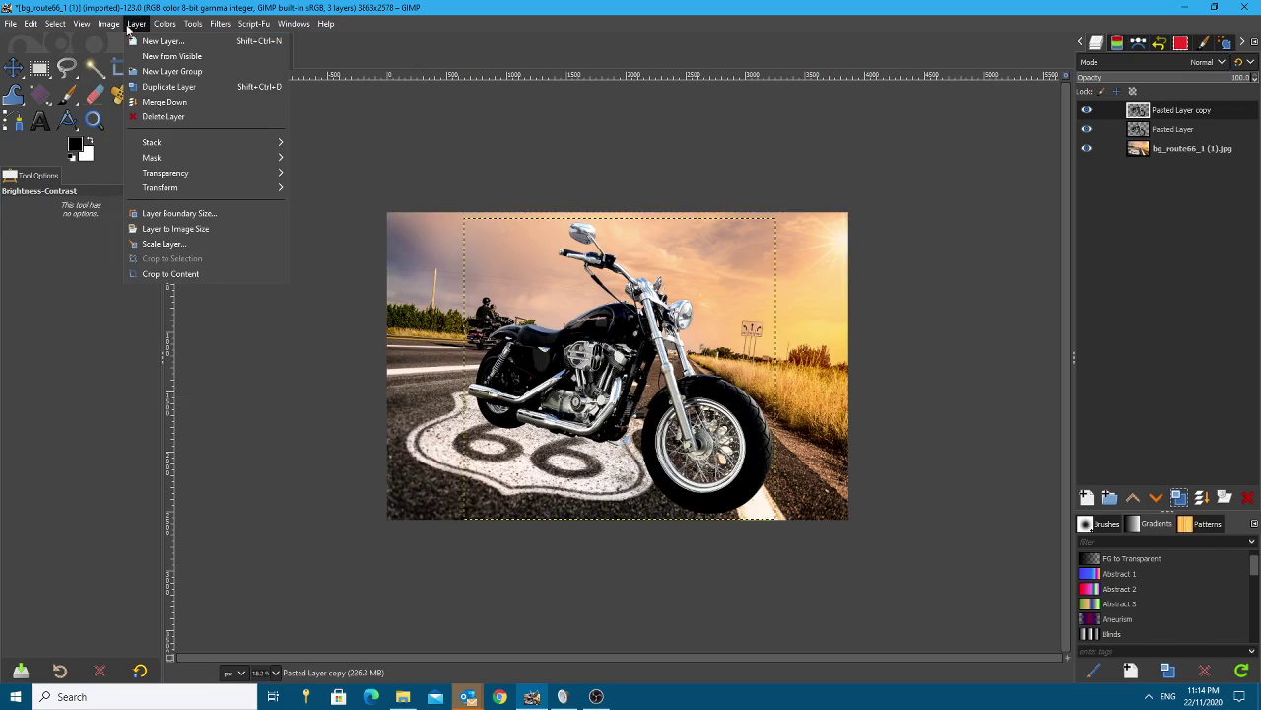
{"action": "left_click", "coordinate": [107, 25]}
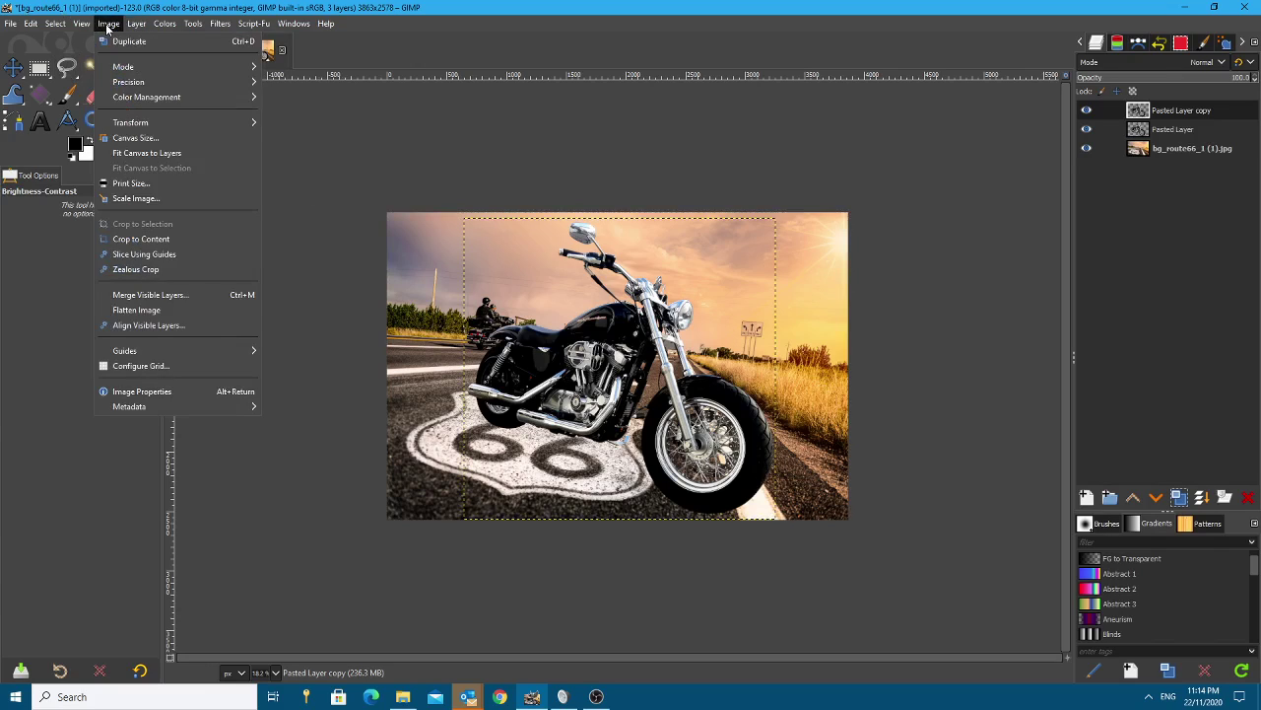
{"action": "left_click", "coordinate": [136, 23]}
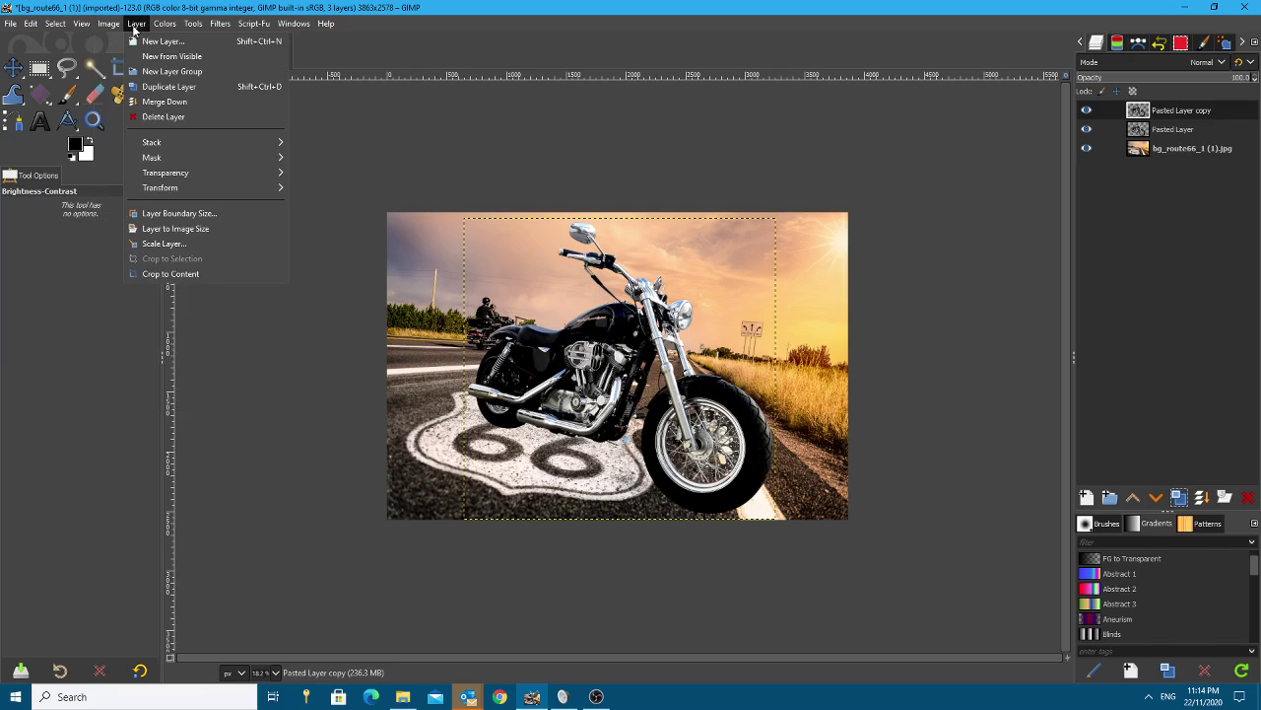
{"action": "mouse_move", "coordinate": [181, 174]}
{"action": "mouse_move", "coordinate": [54, 26]}
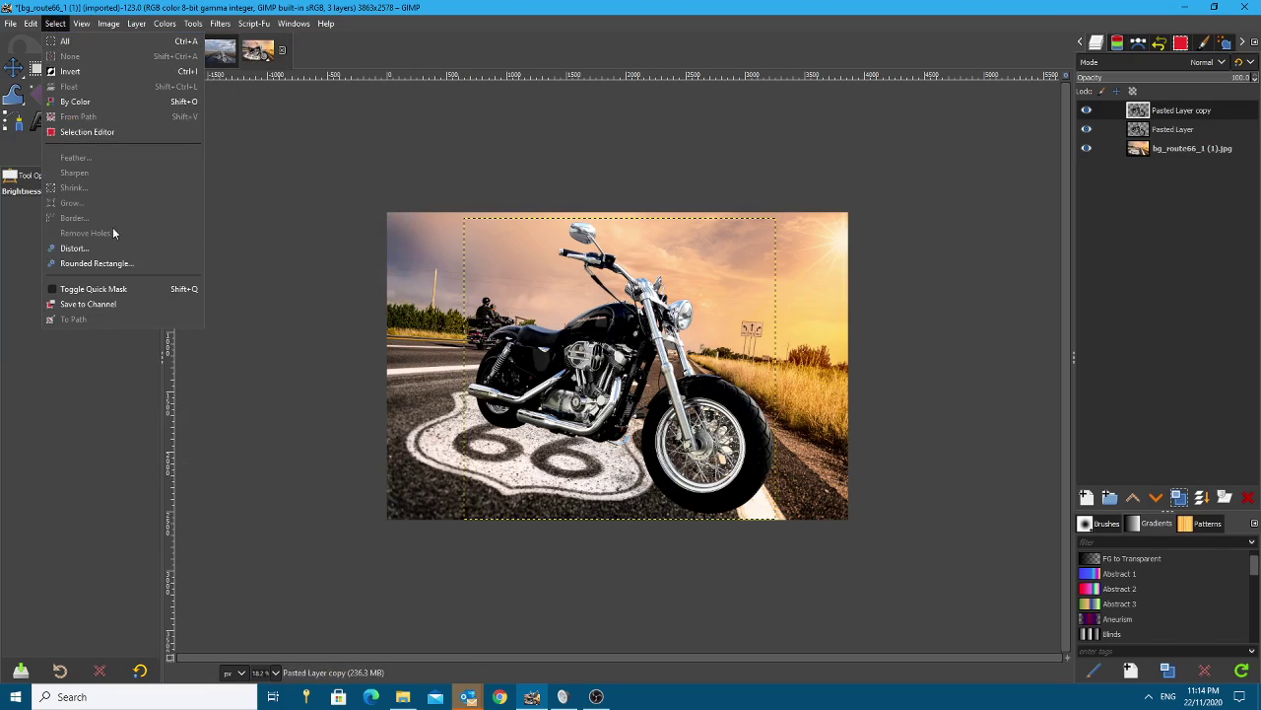
{"action": "left_click", "coordinate": [109, 104]}
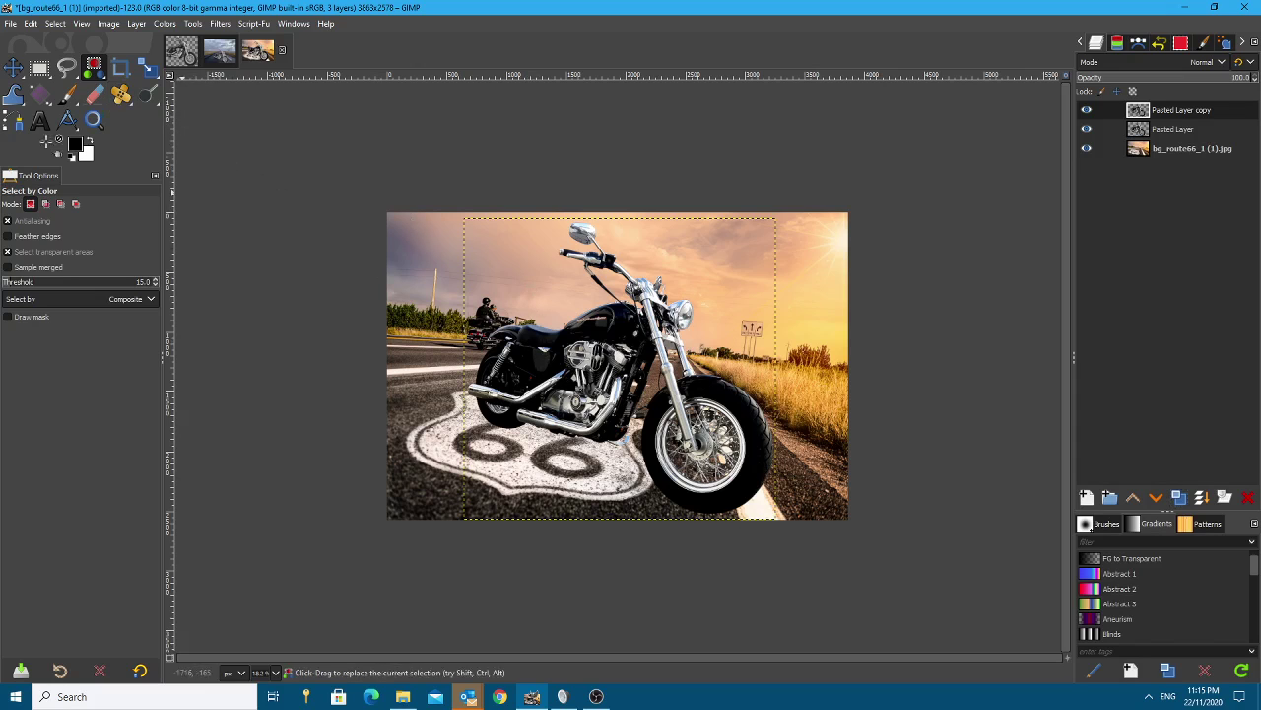
Select the motorcycle's pixels by colour on the copy and fill them solid black.
{"action": "left_click", "coordinate": [597, 359]}
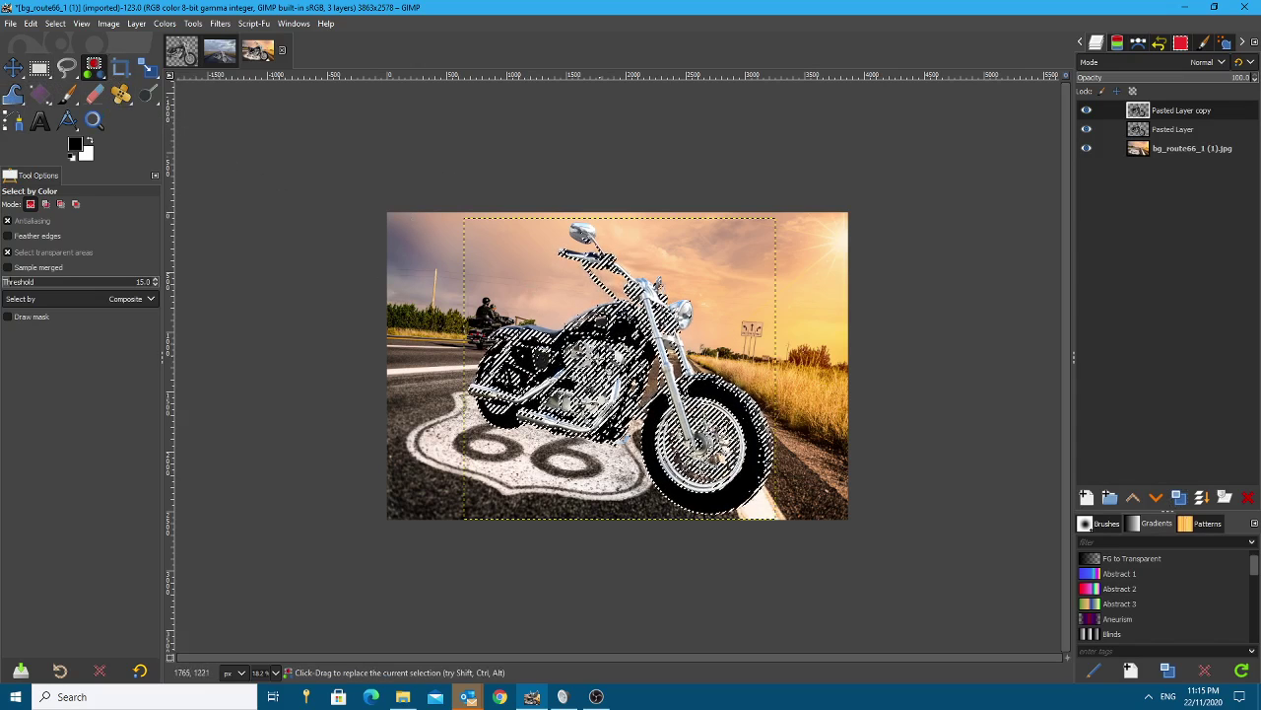
{"action": "key", "text": "ctrl+shift+a"}
{"action": "key", "text": "ctrl+z"}
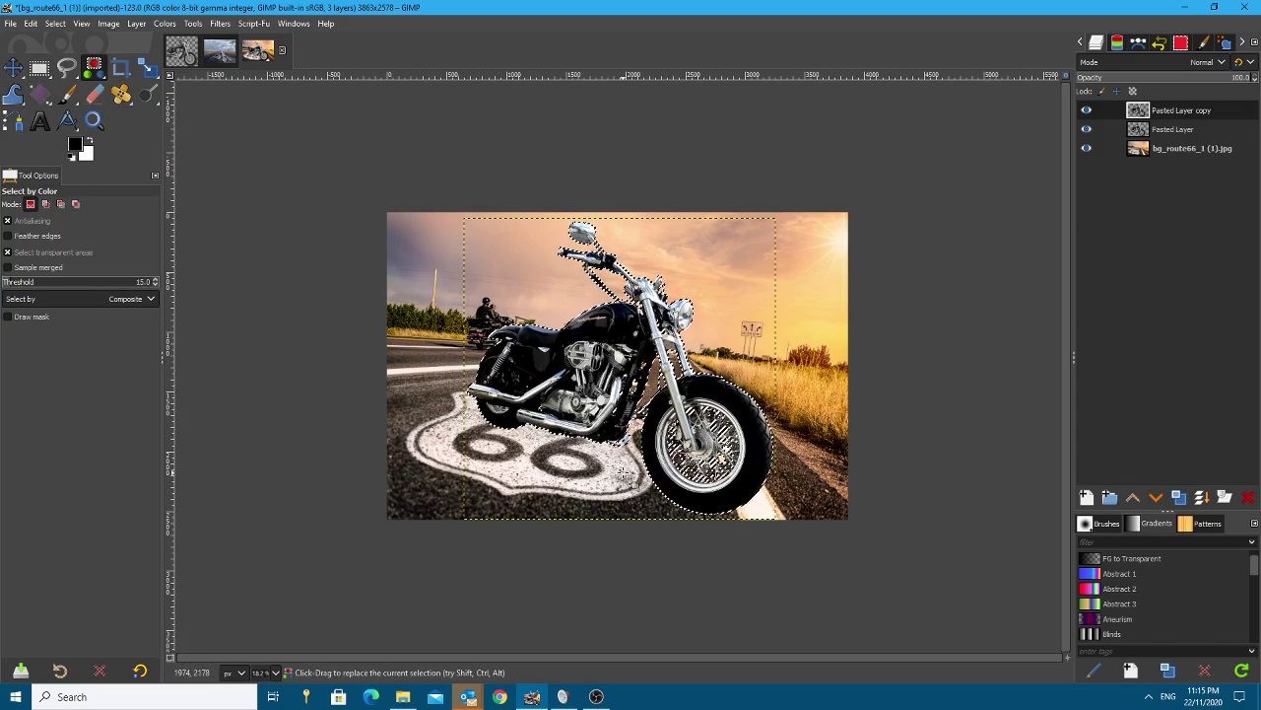
{"action": "scroll", "coordinate": [588, 379], "scroll_direction": "up", "scroll_amount": 2}
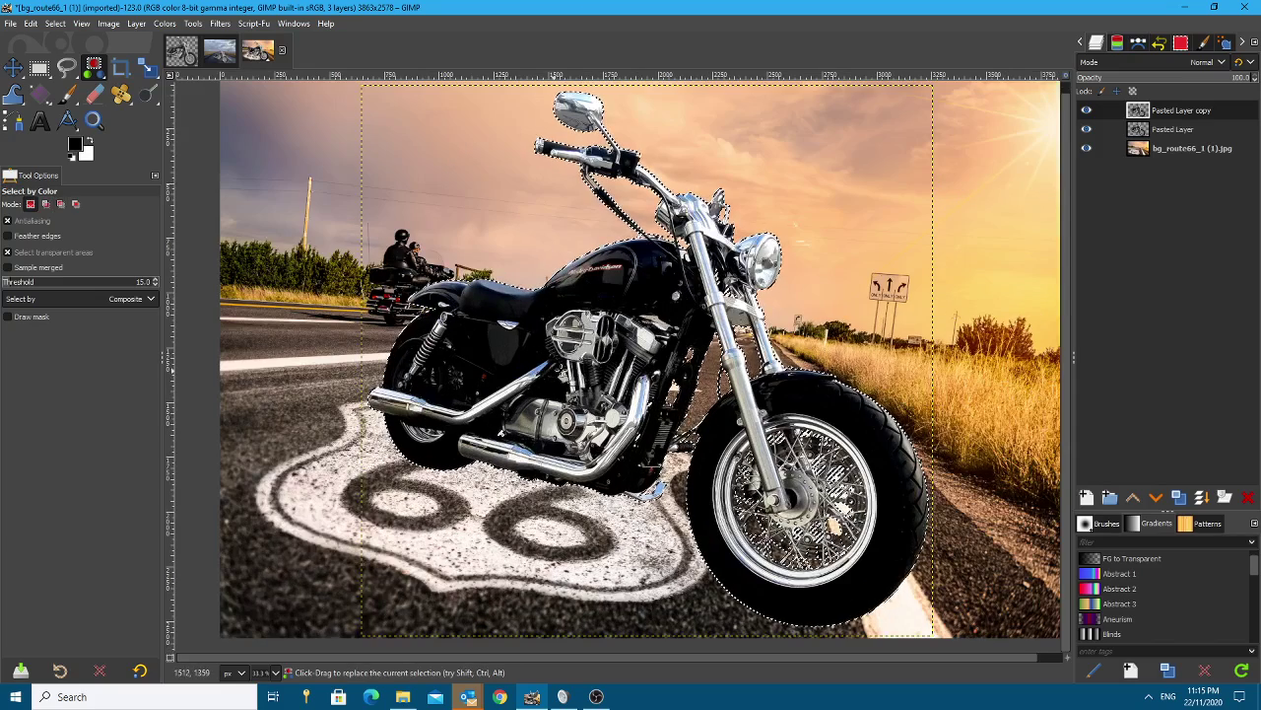
{"action": "scroll", "coordinate": [588, 379], "scroll_direction": "down", "scroll_amount": 2}
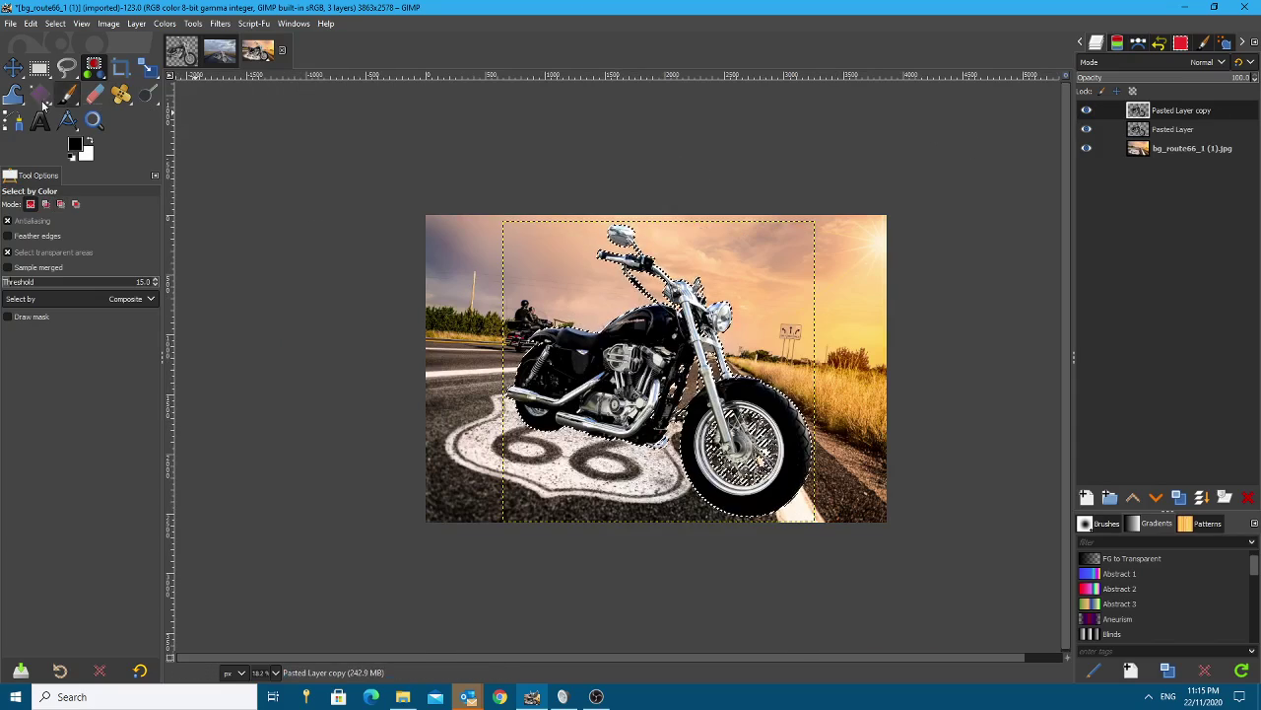
{"action": "left_click_drag", "start_coordinate": [74, 145], "coordinate": [710, 426]}
{"action": "scroll", "coordinate": [710, 425], "scroll_direction": "up", "scroll_amount": 1}
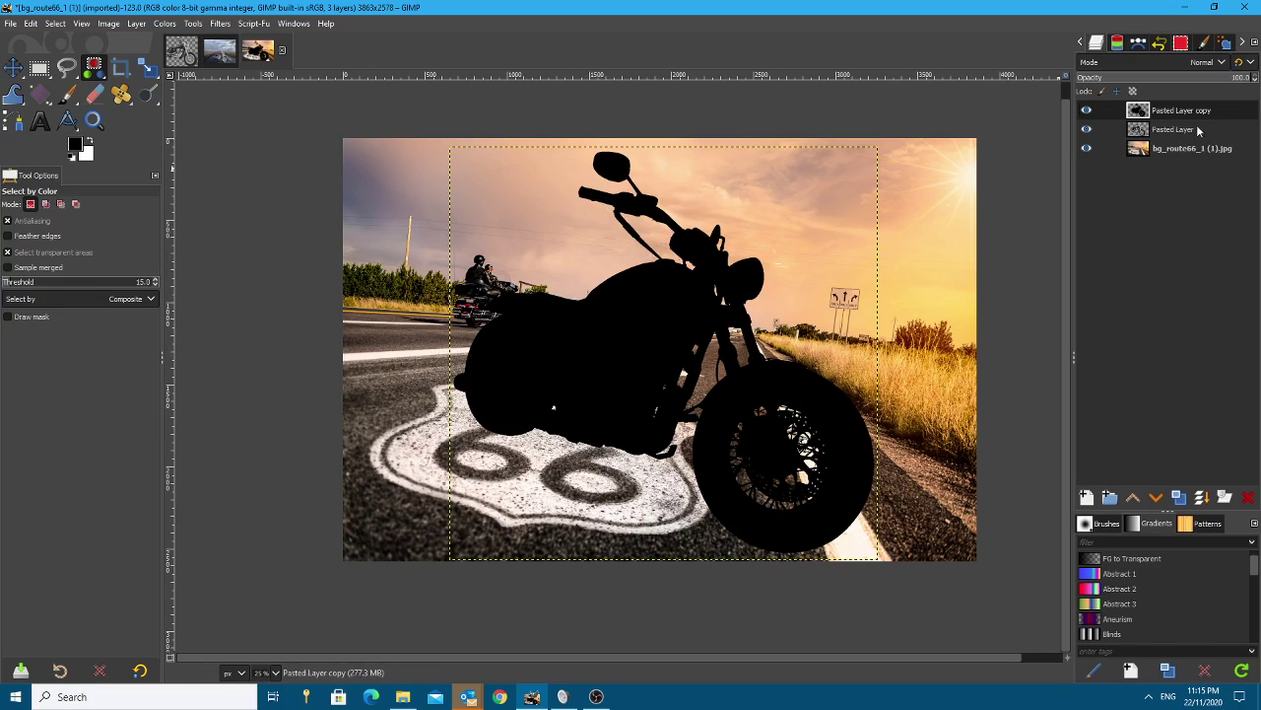
{"action": "scroll", "coordinate": [800, 384], "scroll_direction": "down", "scroll_amount": 2}
{"action": "scroll", "coordinate": [778, 395], "scroll_direction": "up", "scroll_amount": 1}
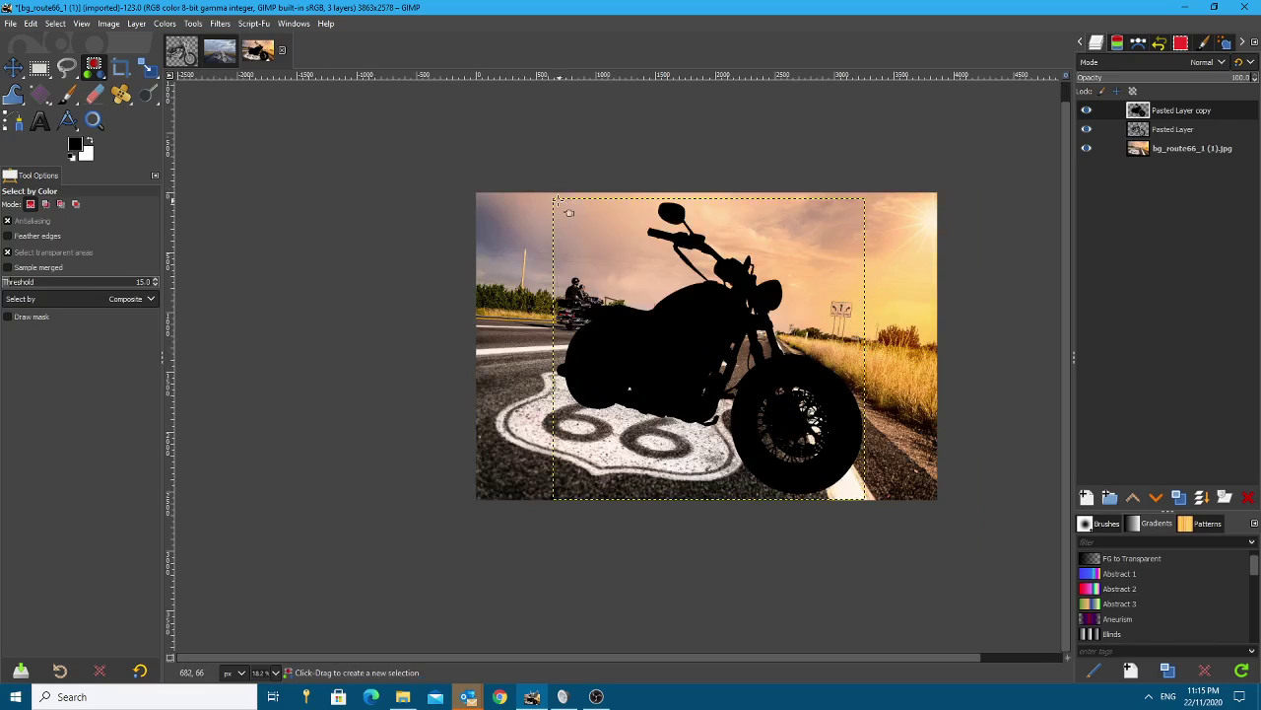
Flip the black silhouette layer vertically.
{"action": "left_click", "coordinate": [173, 28]}
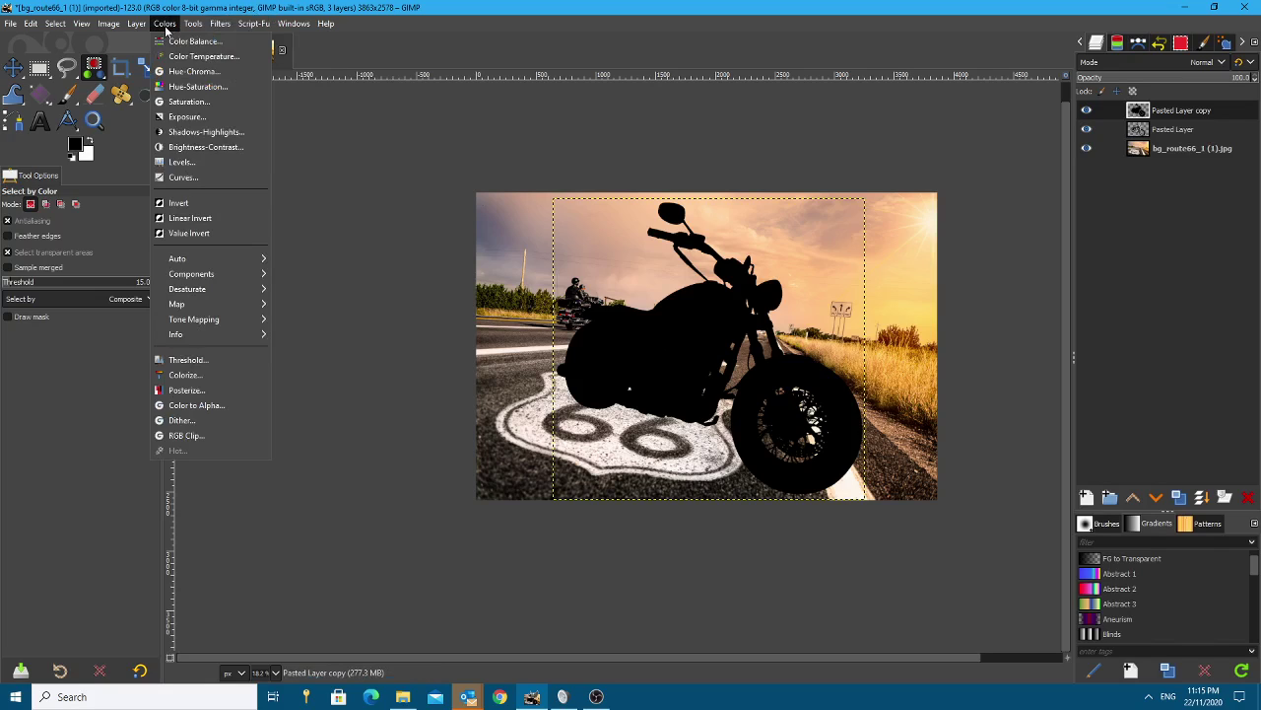
{"action": "mouse_move", "coordinate": [137, 23]}
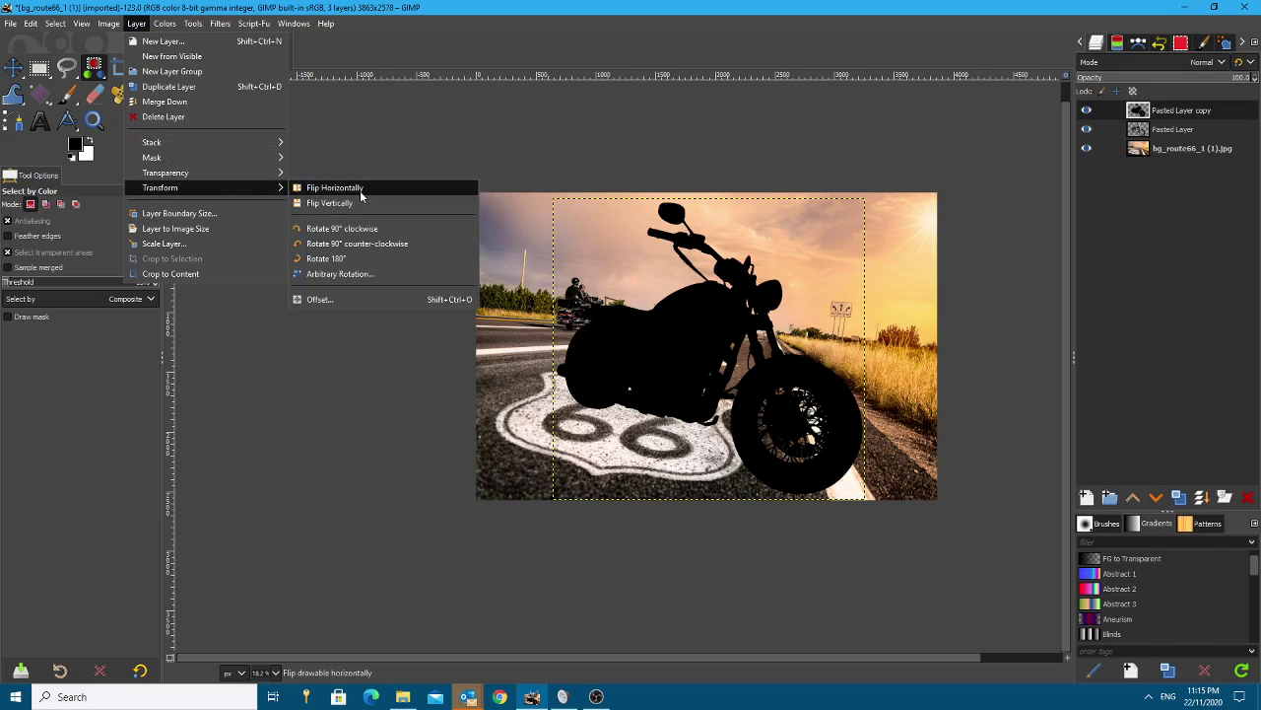
{"action": "left_click", "coordinate": [361, 202]}
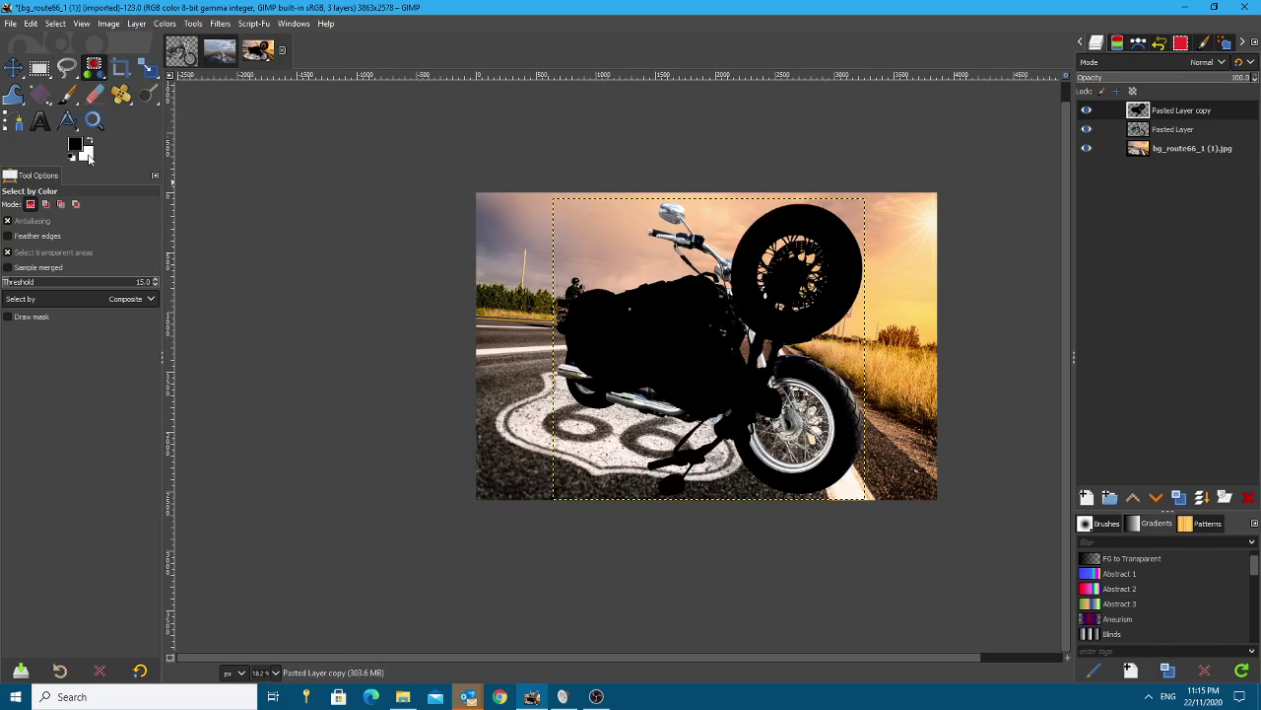
Rotate the flipped silhouette to about 22.64° and commit.
{"action": "left_click", "coordinate": [147, 67]}
{"action": "left_click", "coordinate": [237, 99]}
{"action": "left_click_drag", "start_coordinate": [840, 274], "coordinate": [863, 330]}
{"action": "key", "text": "Return"}
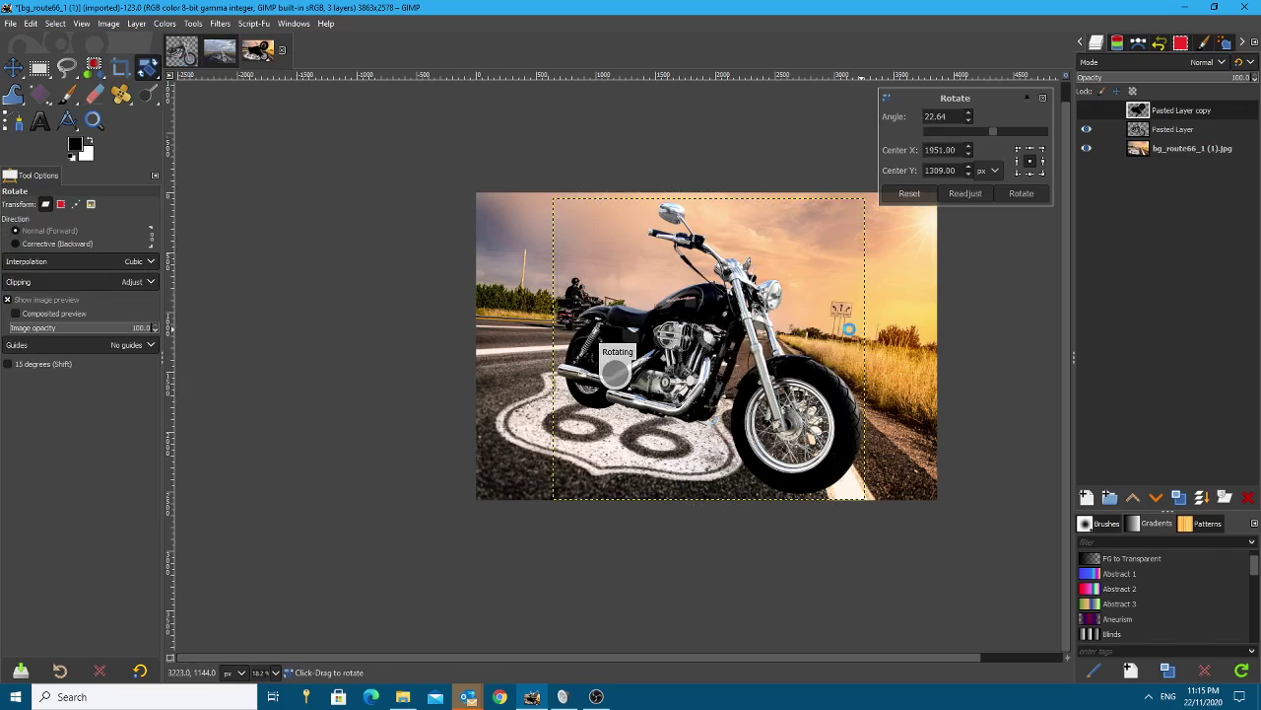
Shear the black silhouette sideways, X -2964.
{"action": "left_click", "coordinate": [146, 71]}
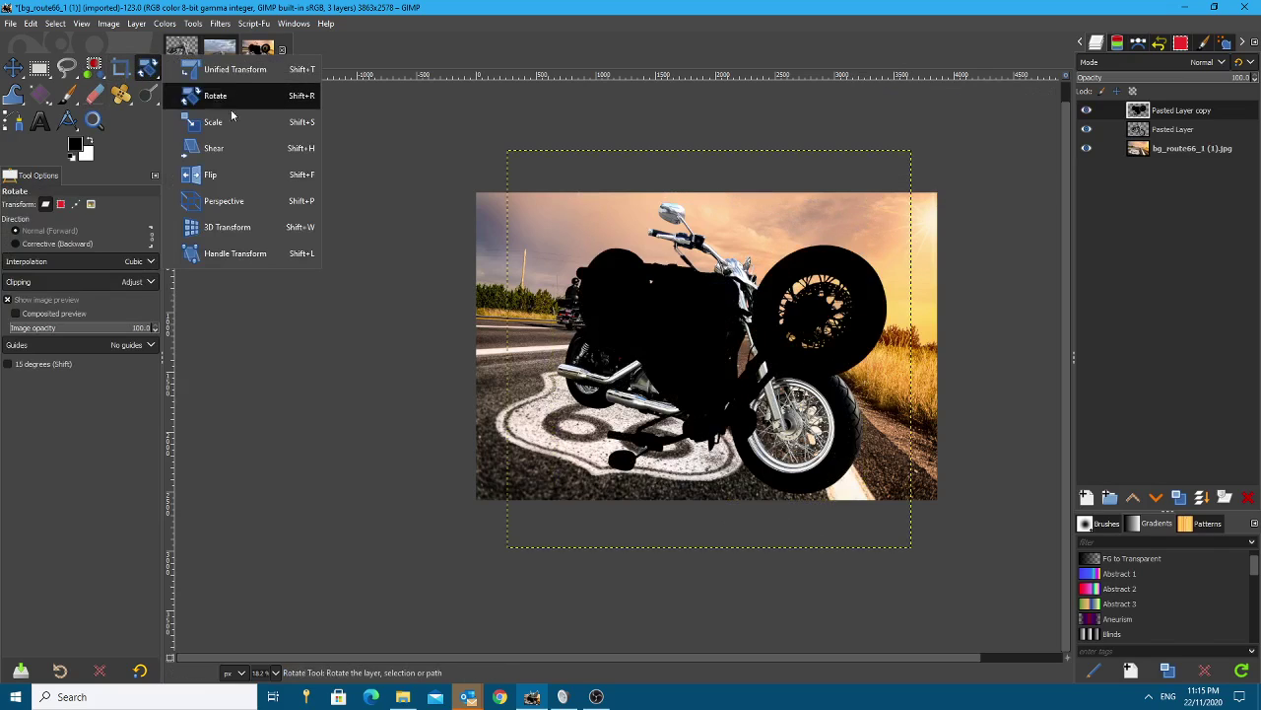
{"action": "left_click", "coordinate": [248, 149]}
{"action": "left_click_drag", "start_coordinate": [742, 497], "coordinate": [391, 464]}
{"action": "key", "text": "Return"}
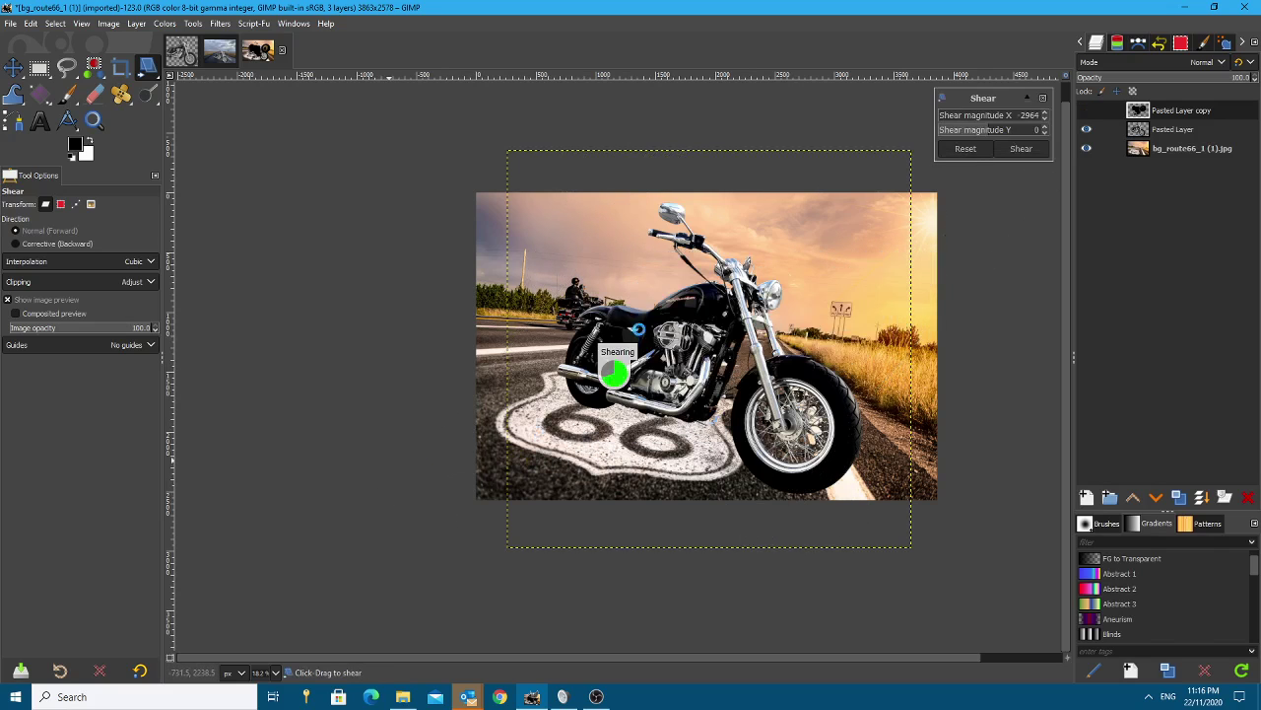
Move the sheared silhouette down onto the road and stack it beneath Pasted Layer.
{"action": "left_click", "coordinate": [13, 67]}
{"action": "left_click_drag", "start_coordinate": [567, 269], "coordinate": [738, 483]}
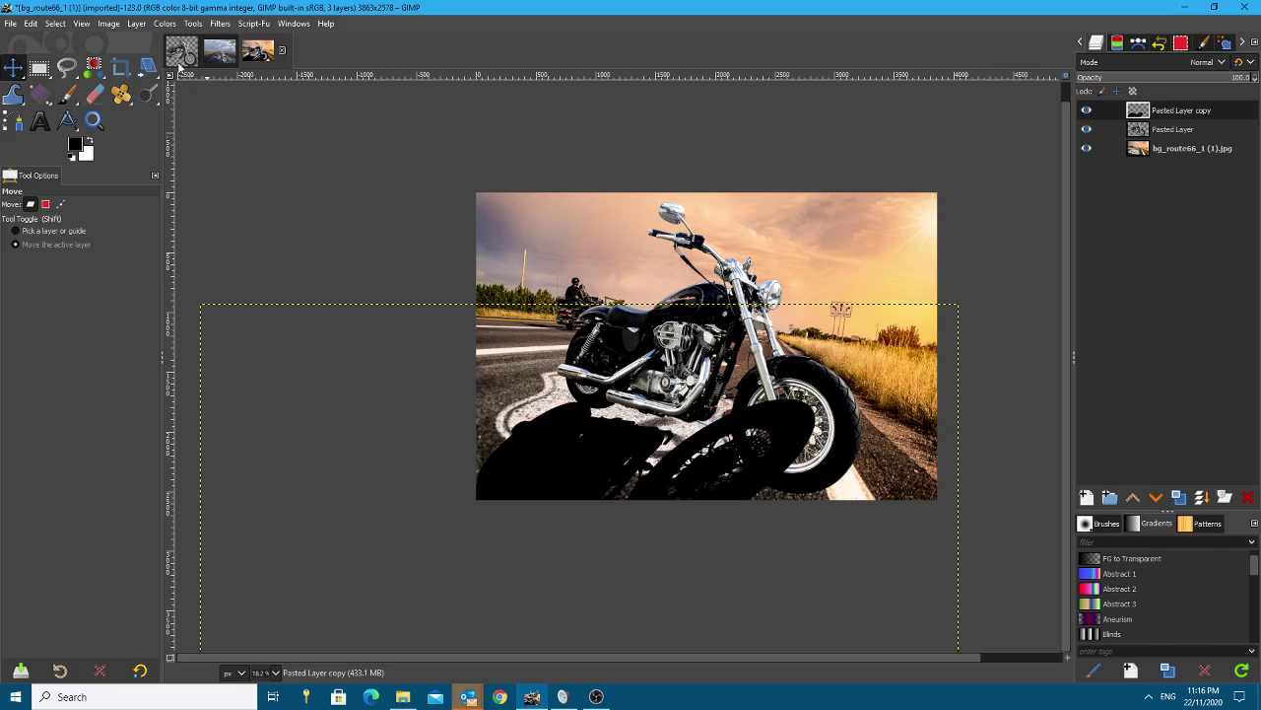
{"action": "mouse_move", "coordinate": [1170, 120]}
{"action": "left_mouse_down"}
{"action": "mouse_move", "coordinate": [1155, 130]}
{"action": "mouse_move", "coordinate": [1163, 144]}
{"action": "left_mouse_up"}
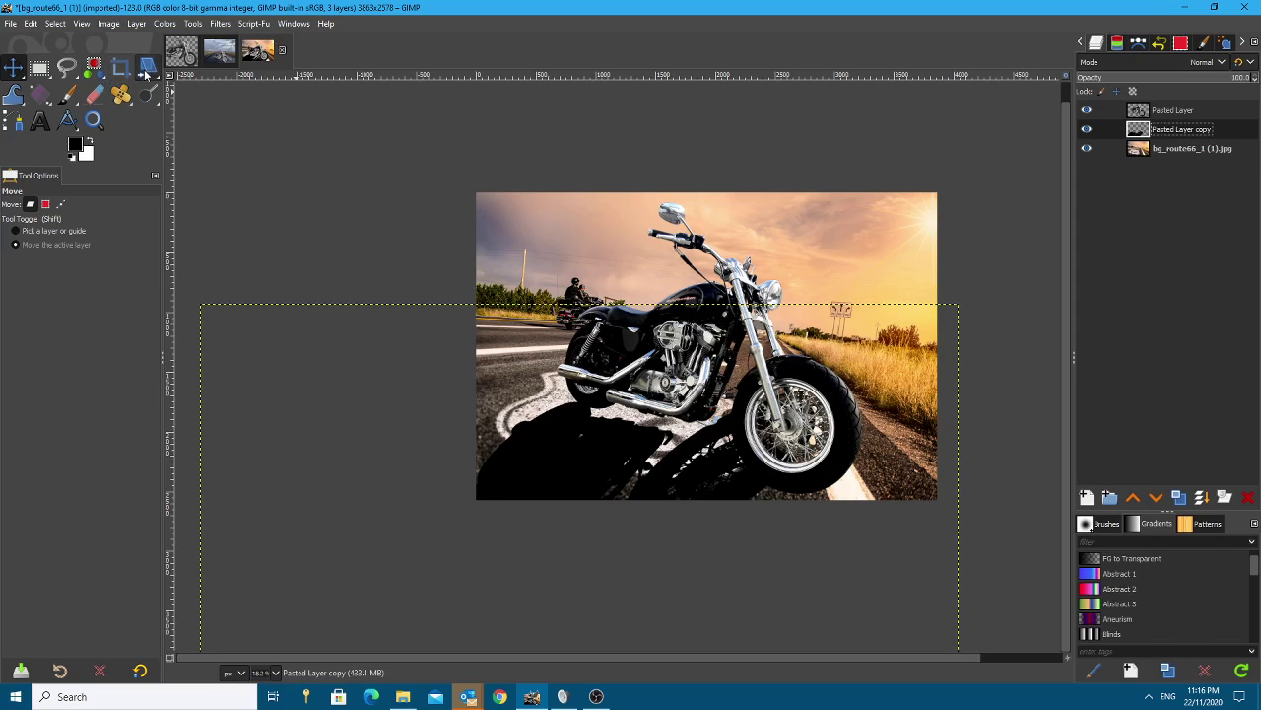
Rotate the shadow across the road and nudge it slightly up and left.
{"action": "left_click", "coordinate": [149, 67]}
{"action": "left_click", "coordinate": [214, 95]}
{"action": "left_click_drag", "start_coordinate": [846, 505], "coordinate": [813, 601]}
{"action": "key", "text": "Return"}
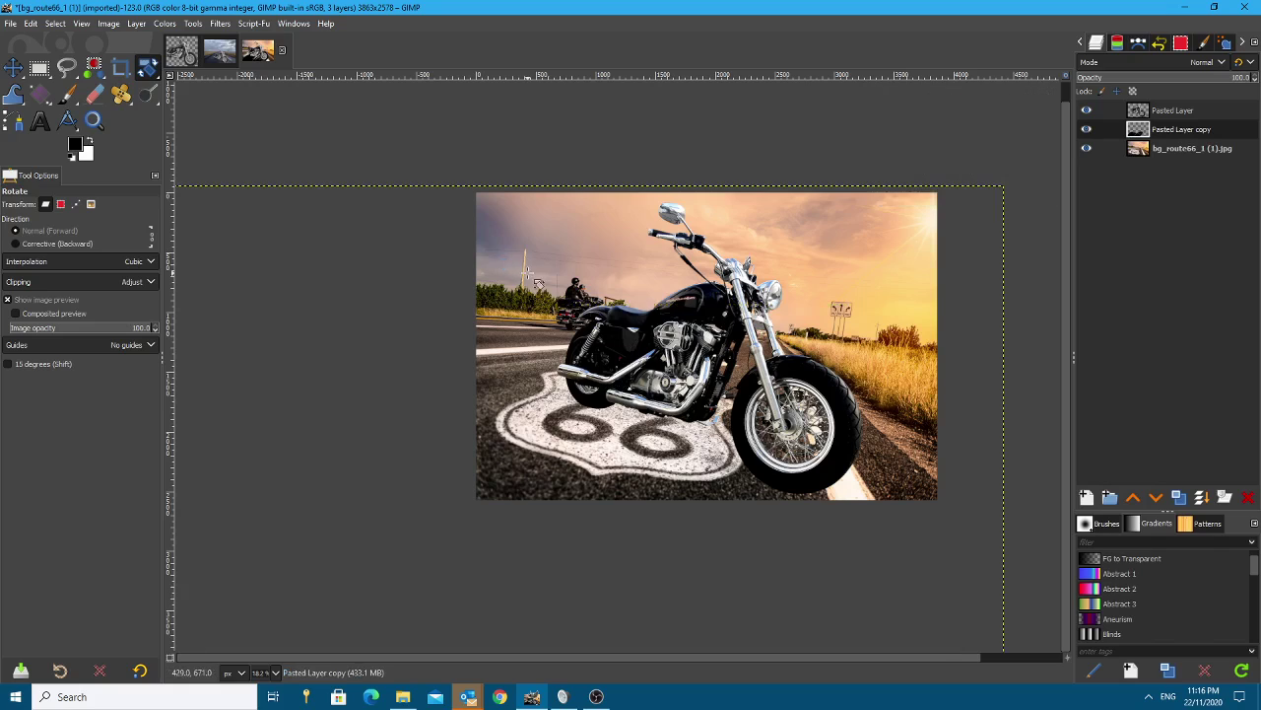
{"action": "left_click", "coordinate": [13, 67]}
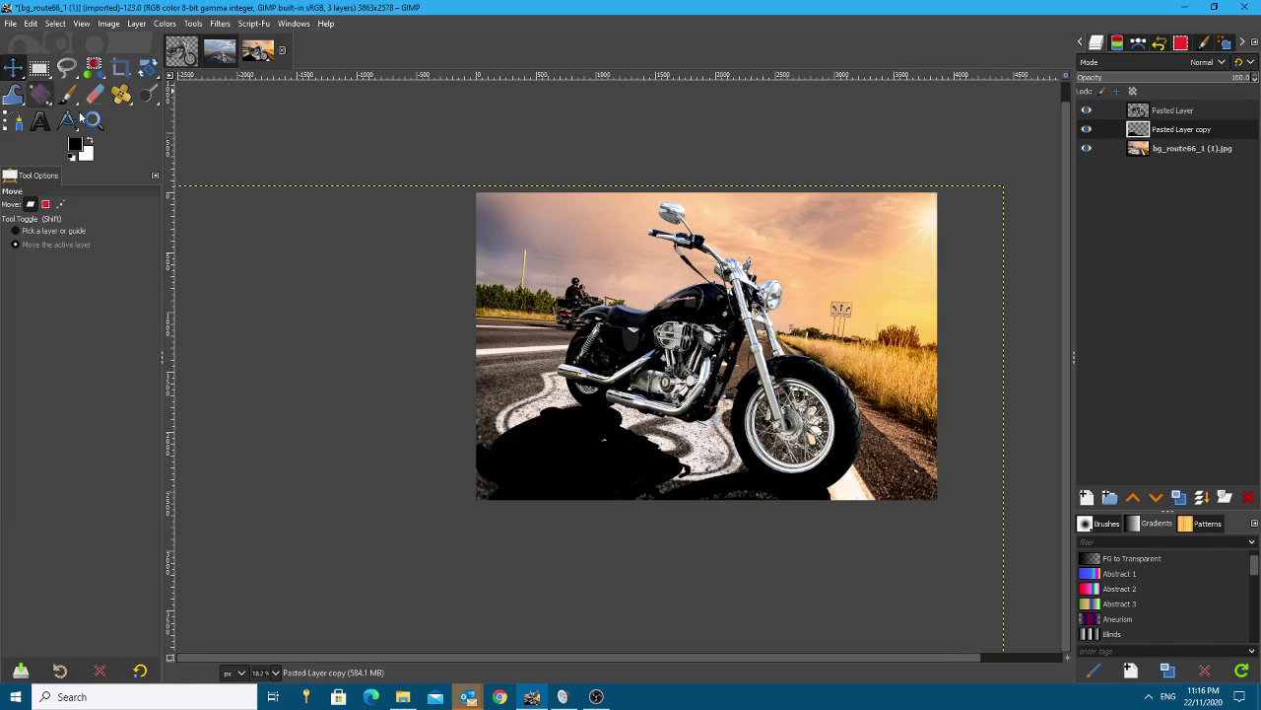
{"action": "left_click_drag", "start_coordinate": [631, 493], "coordinate": [597, 485]}
{"action": "scroll", "coordinate": [596, 500], "scroll_direction": "down", "scroll_amount": 2, "text": "ctrl"}
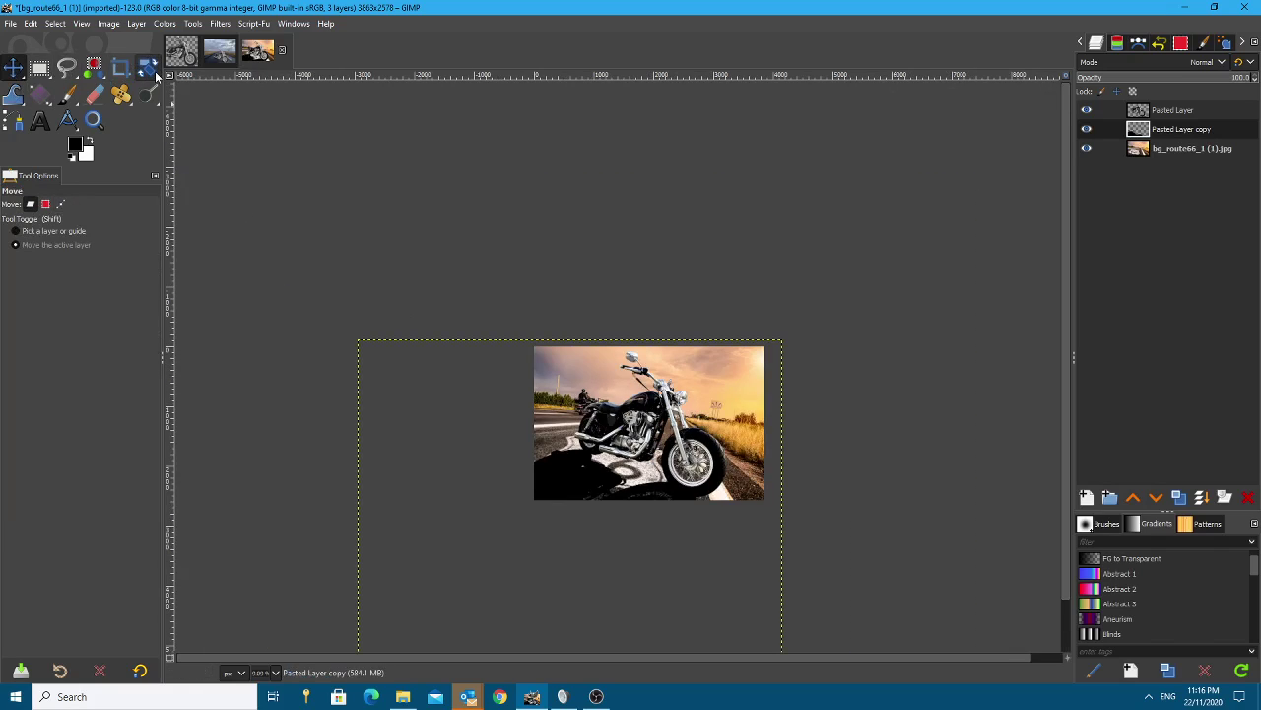
Scale the shadow flatter to 7106×3472 px.
{"action": "left_click_drag", "start_coordinate": [146, 75], "coordinate": [202, 93]}
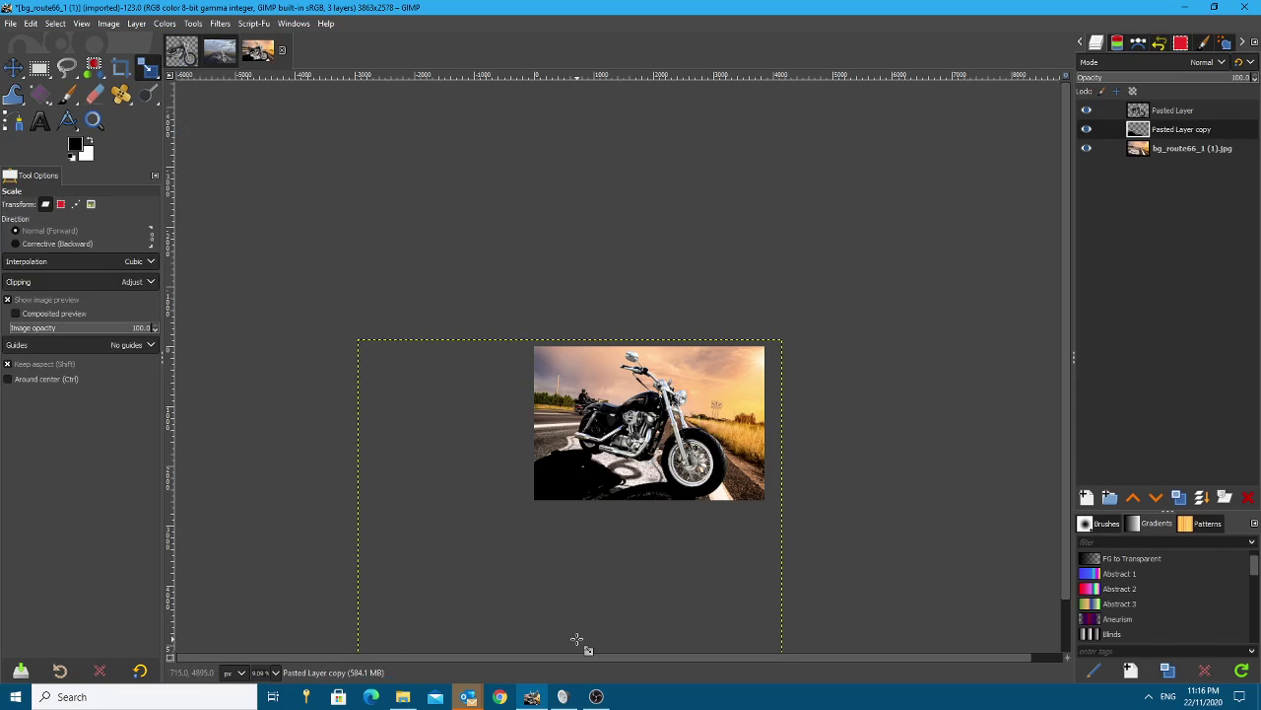
{"action": "scroll", "coordinate": [584, 611], "scroll_direction": "down", "scroll_amount": 1, "text": "ctrl"}
{"action": "left_click_drag", "start_coordinate": [569, 522], "coordinate": [578, 493]}
{"action": "key", "text": "Escape"}
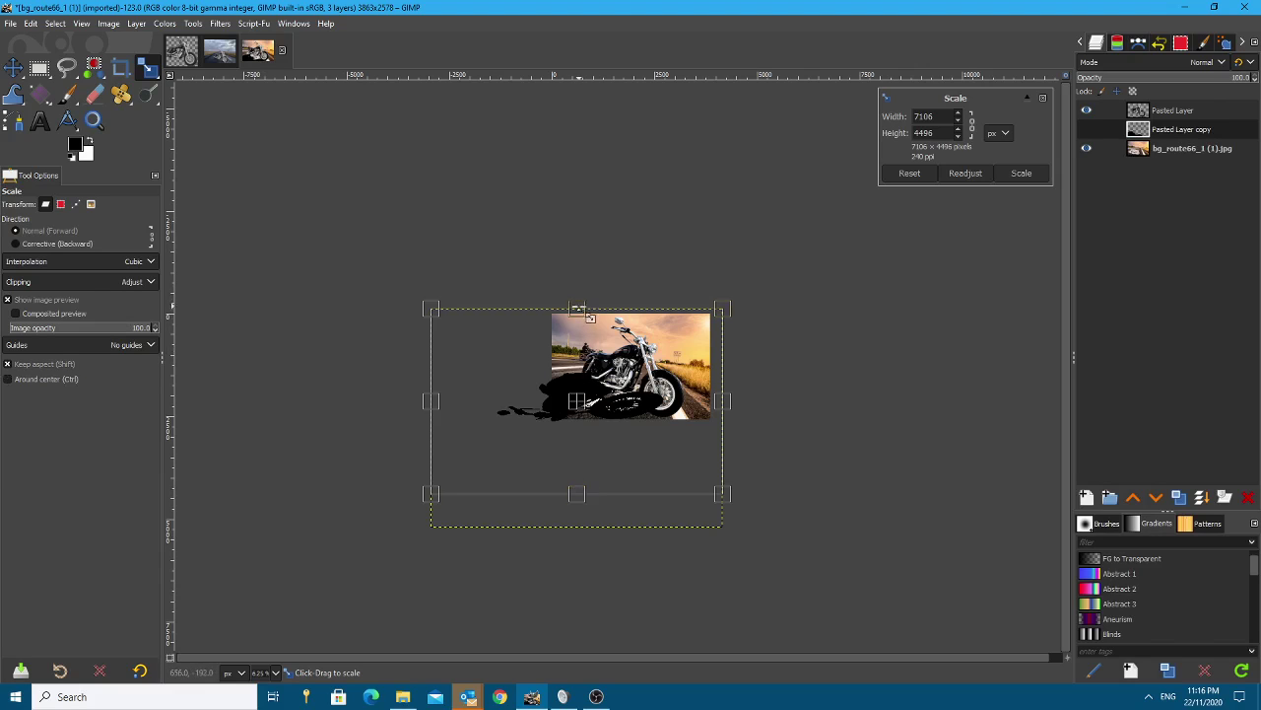
{"action": "left_click_drag", "start_coordinate": [582, 315], "coordinate": [593, 344]}
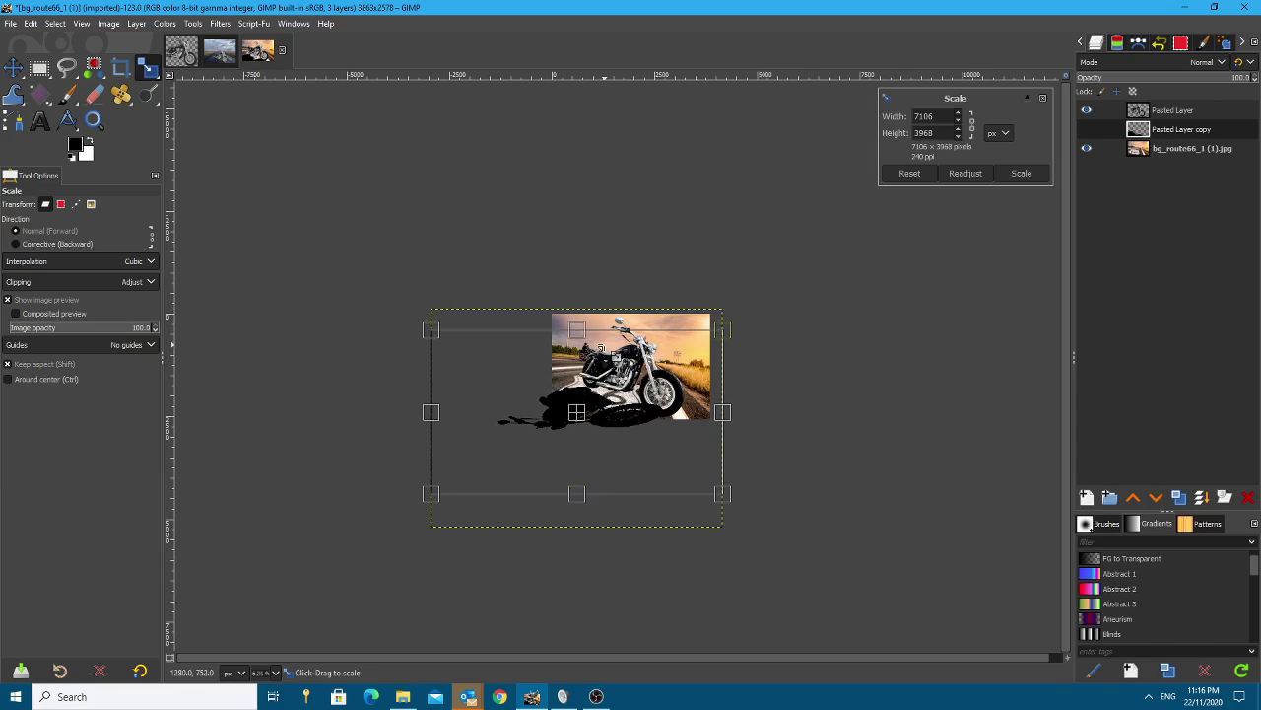
{"action": "left_click_drag", "start_coordinate": [579, 505], "coordinate": [587, 482]}
{"action": "key", "text": "Return"}
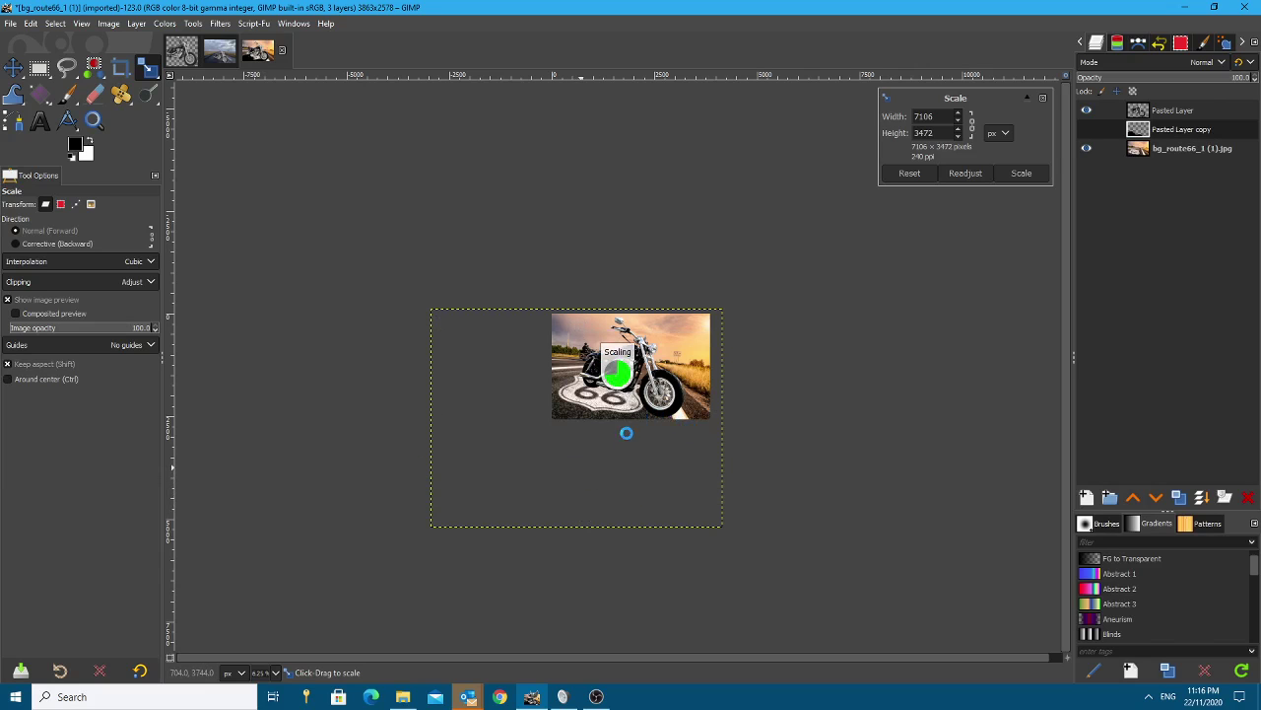
Move the shadow down under the motorcycle and rotate it 6.78°.
{"action": "scroll", "coordinate": [621, 390], "scroll_direction": "up", "scroll_amount": 3}
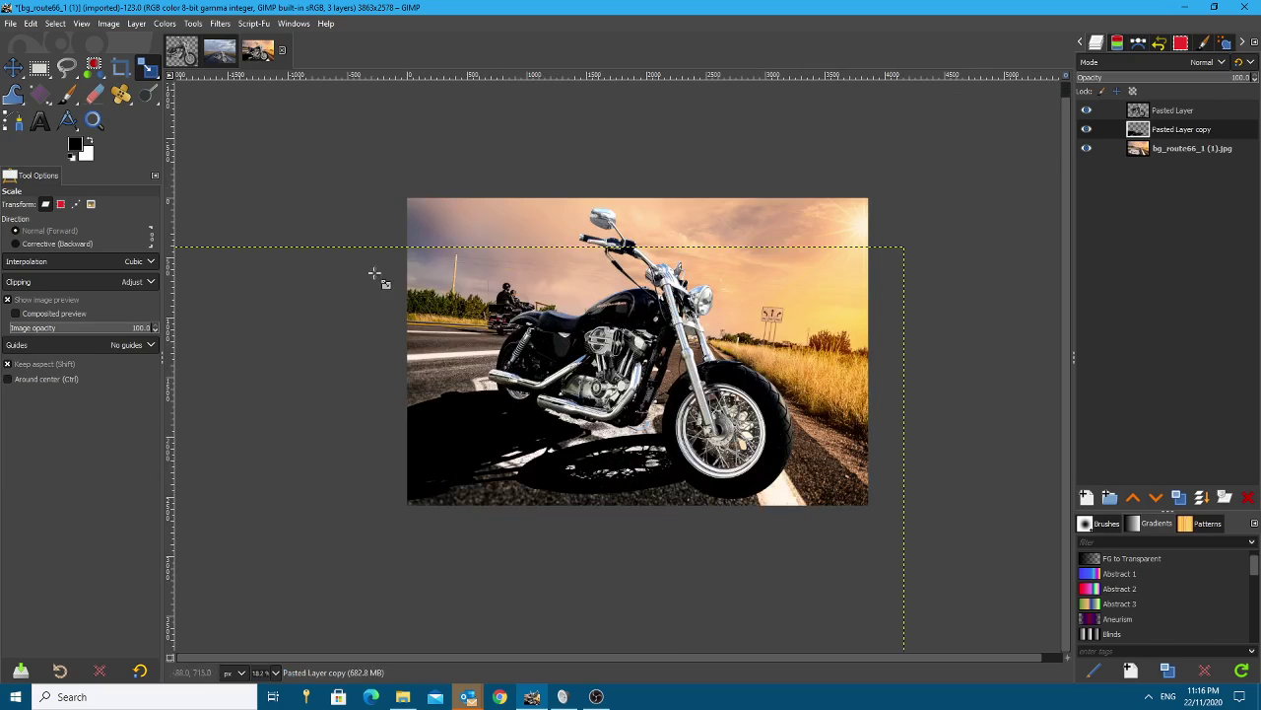
{"action": "left_click", "coordinate": [14, 66]}
{"action": "left_click_drag", "start_coordinate": [488, 415], "coordinate": [502, 439]}
{"action": "left_click_drag", "start_coordinate": [147, 66], "coordinate": [202, 95]}
{"action": "left_click_drag", "start_coordinate": [828, 547], "coordinate": [811, 585]}
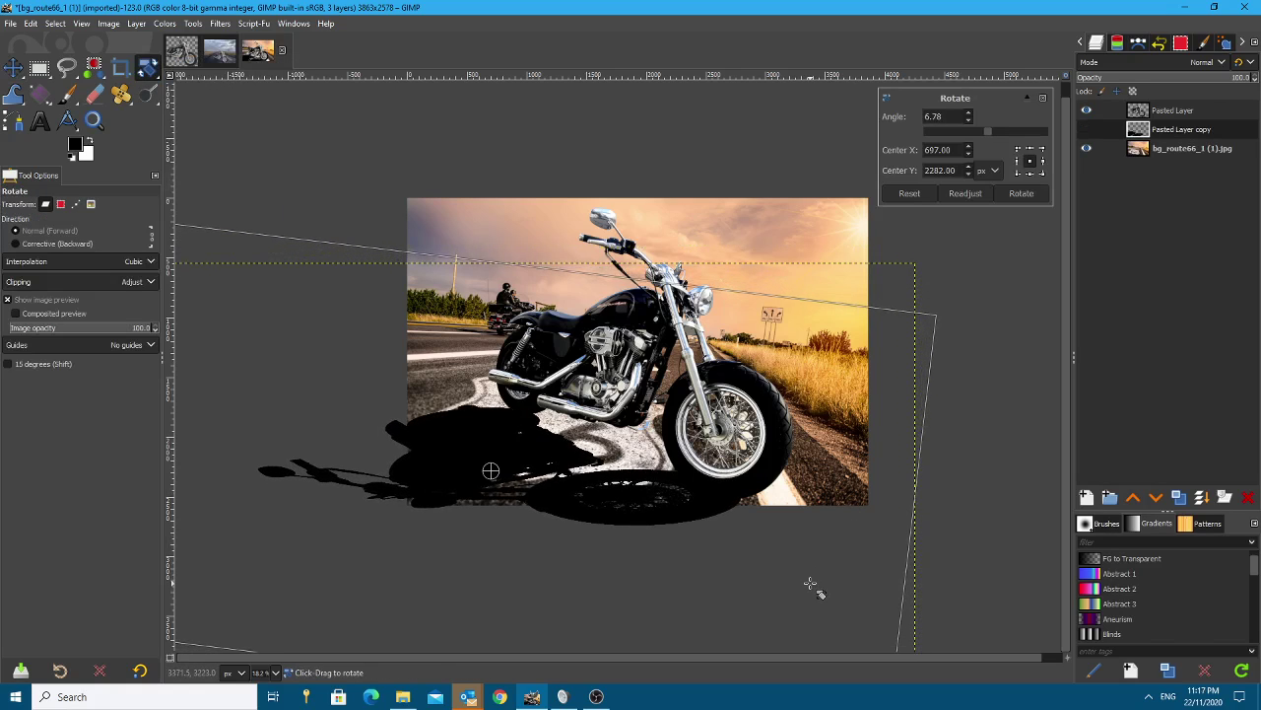
{"action": "key", "text": "Return"}
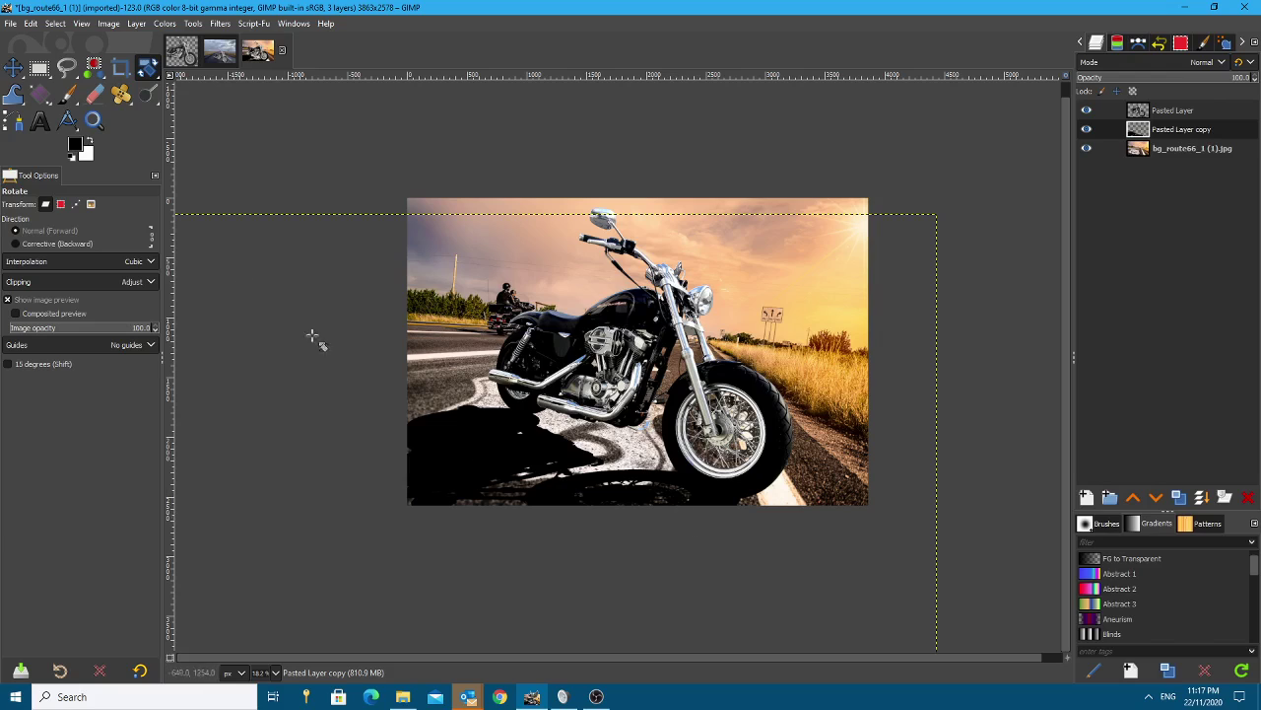
Nudge the shadow up-left under the bike and lower Pasted Layer copy's opacity.
{"action": "left_click", "coordinate": [13, 67]}
{"action": "mouse_move", "coordinate": [468, 498]}
{"action": "left_mouse_down"}
{"action": "mouse_move", "coordinate": [443, 490]}
{"action": "mouse_move", "coordinate": [462, 485]}
{"action": "left_mouse_up"}
{"action": "scroll", "coordinate": [583, 459], "scroll_direction": "down", "scroll_amount": 1, "text": "ctrl"}
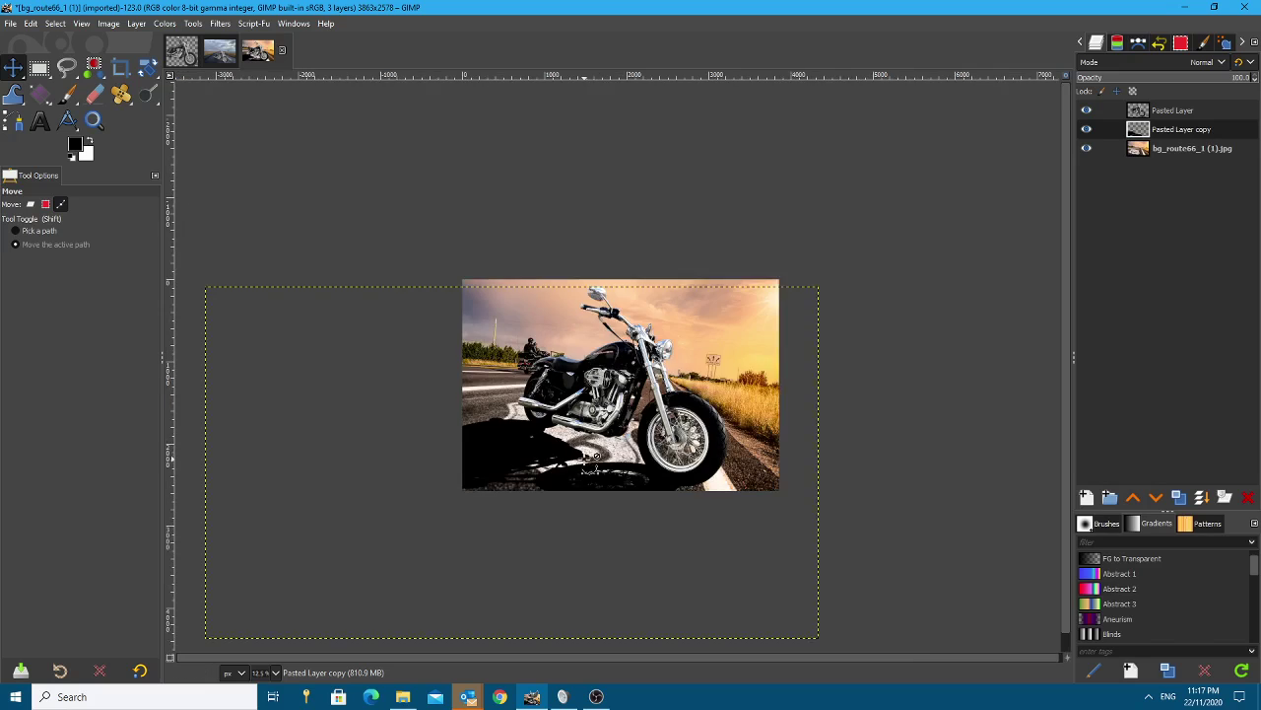
{"action": "scroll", "coordinate": [624, 425], "scroll_direction": "up", "scroll_amount": 1, "text": "ctrl"}
{"action": "scroll", "coordinate": [506, 474], "scroll_direction": "up", "scroll_amount": 1, "text": "ctrl"}
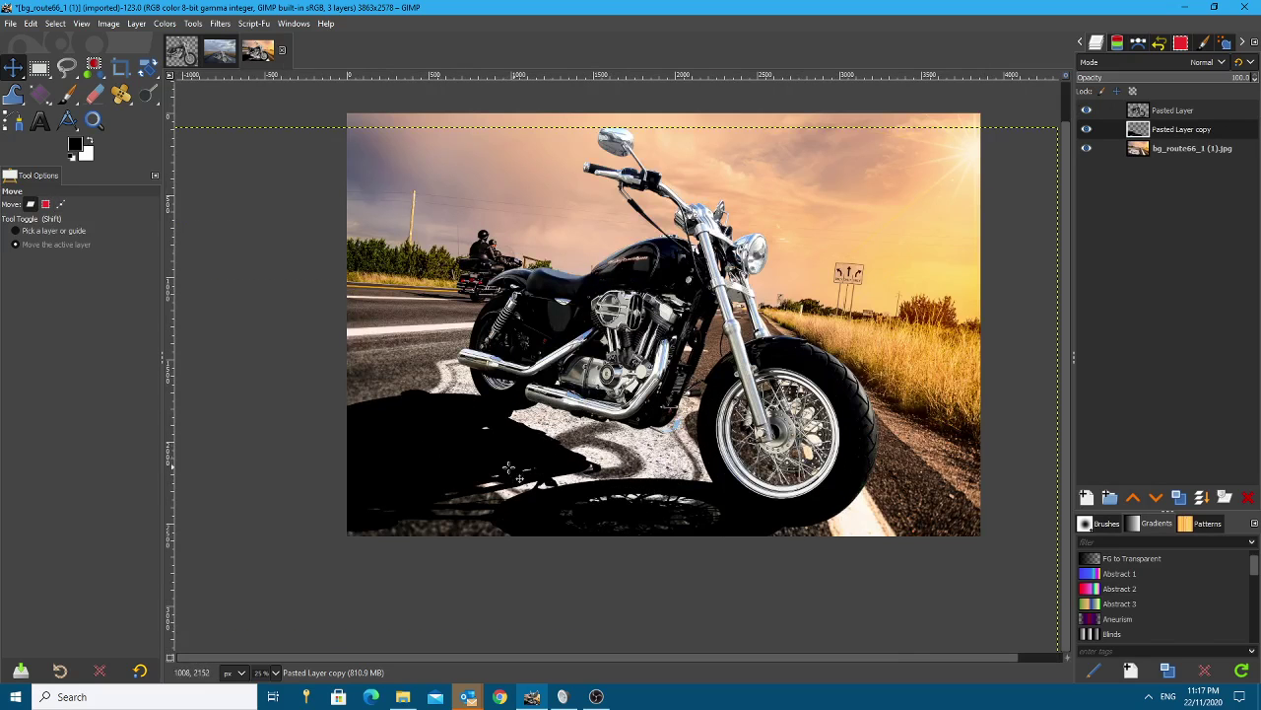
{"action": "left_click_drag", "start_coordinate": [1244, 79], "coordinate": [1245, 79]}
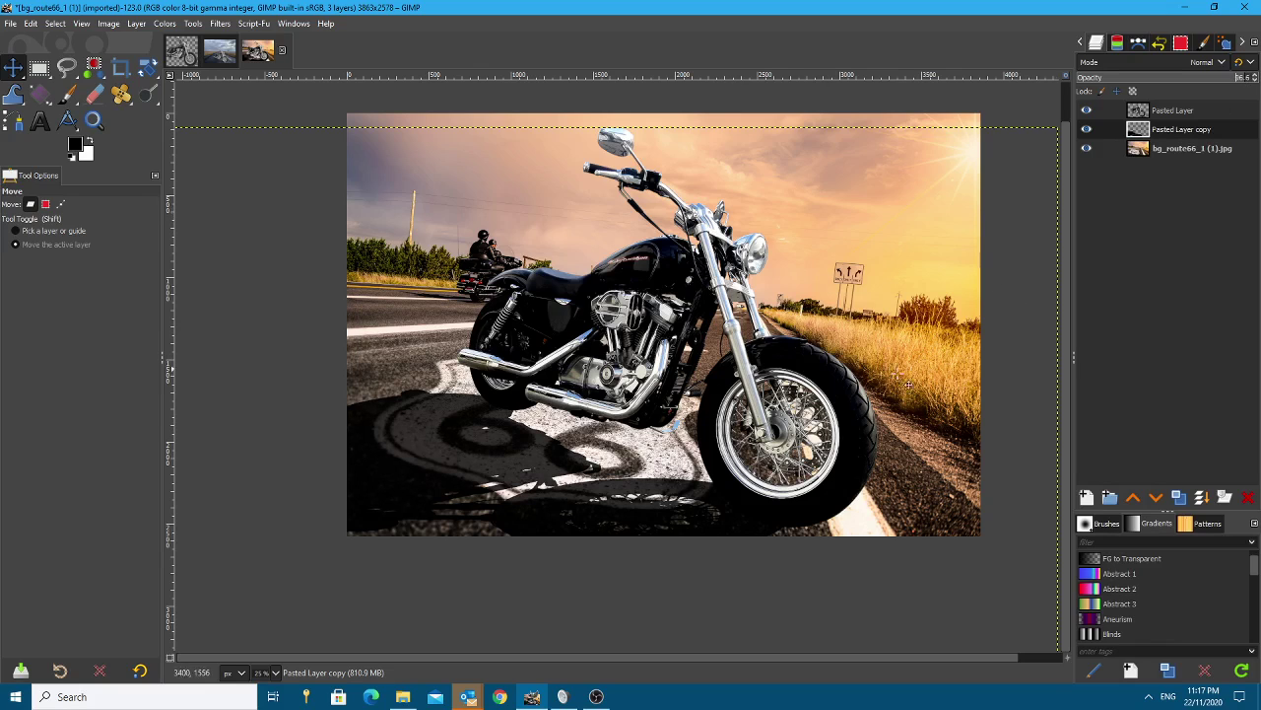
{"action": "scroll", "coordinate": [524, 558], "scroll_direction": "up", "scroll_amount": 1}
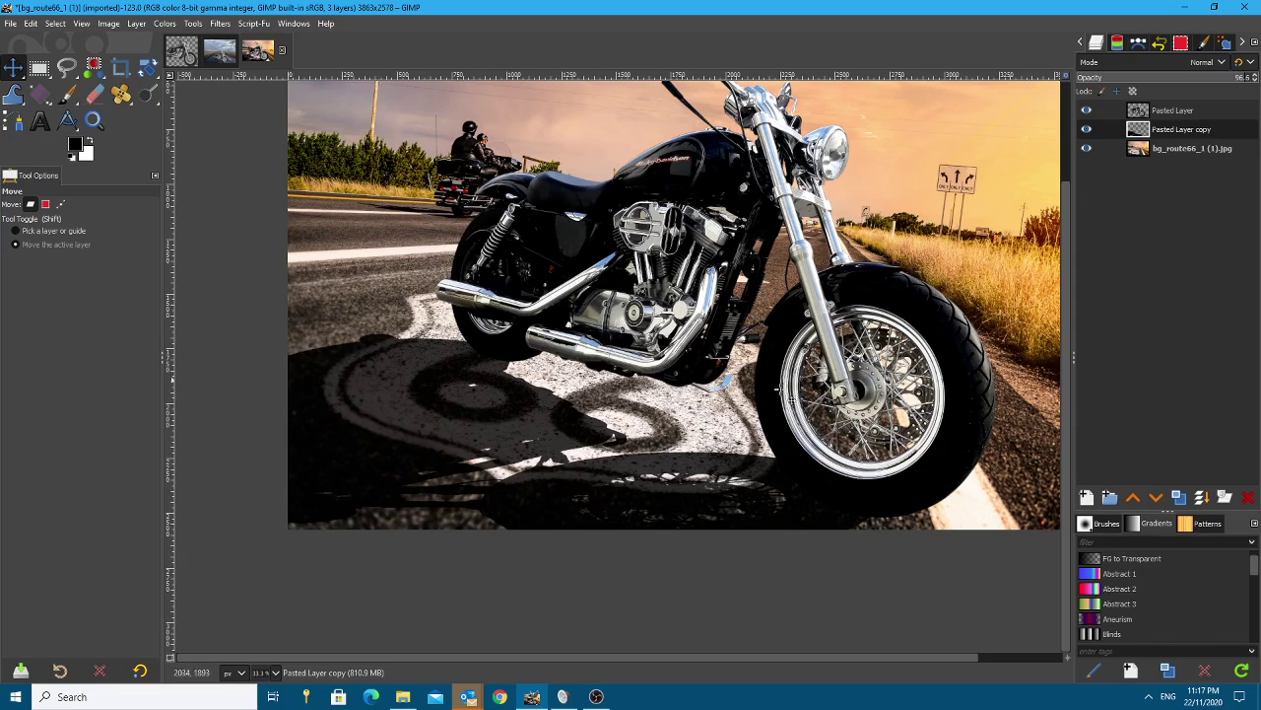
Apply a Gaussian Blur of about 2.62 to the shadow layer.
{"action": "left_click", "coordinate": [135, 24]}
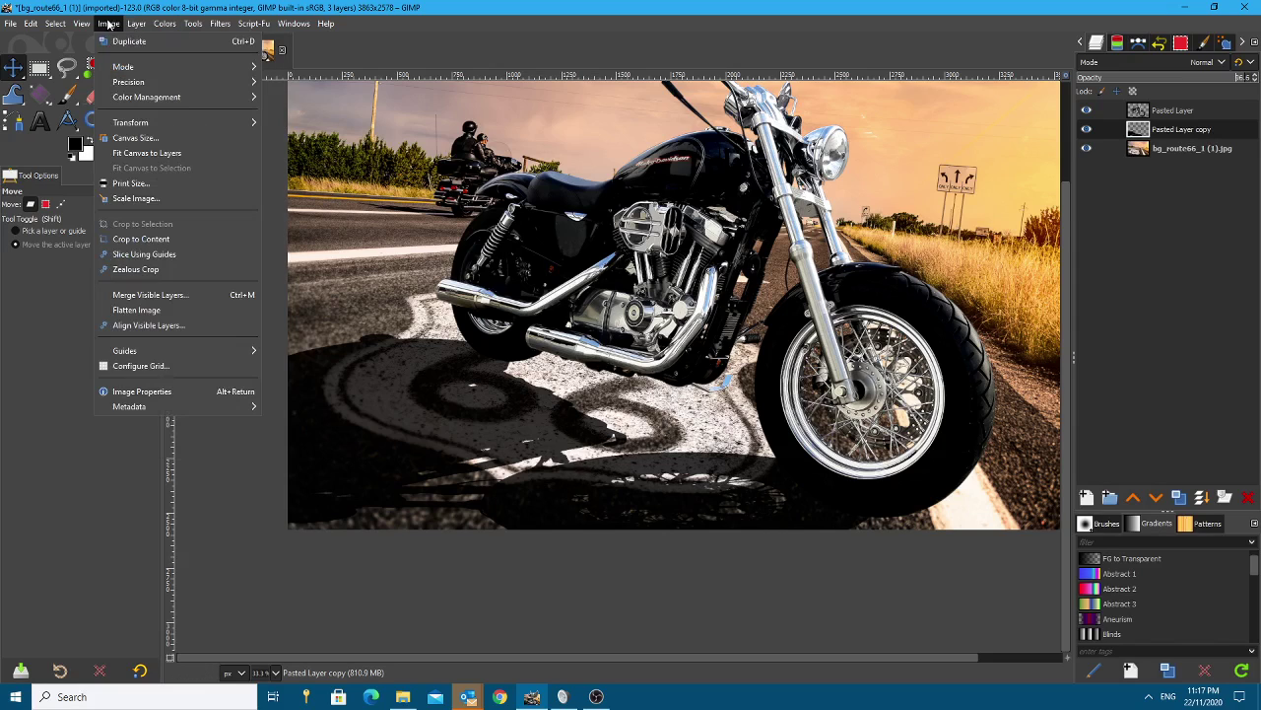
{"action": "left_click", "coordinate": [220, 23]}
{"action": "left_click", "coordinate": [222, 22]}
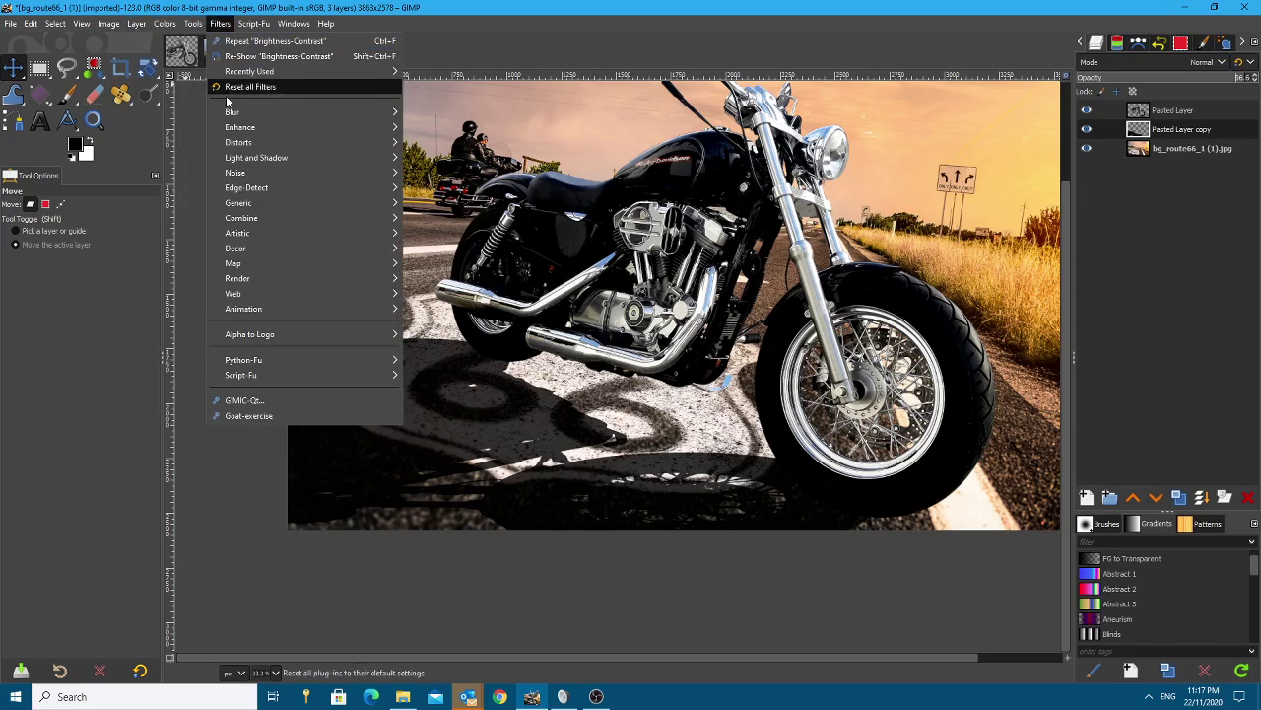
{"action": "mouse_move", "coordinate": [247, 113]}
{"action": "left_click", "coordinate": [453, 125]}
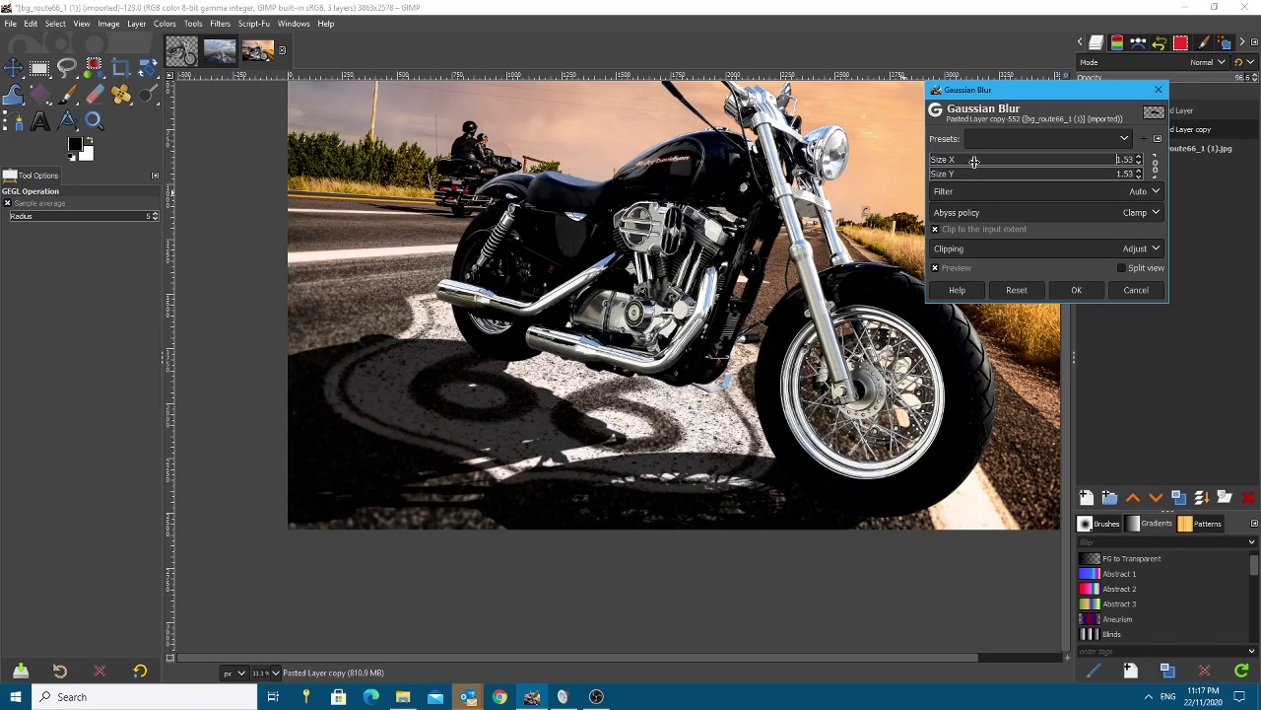
{"action": "scroll", "coordinate": [971, 163], "scroll_direction": "up", "scroll_amount": 10}
{"action": "left_click", "coordinate": [1076, 290]}
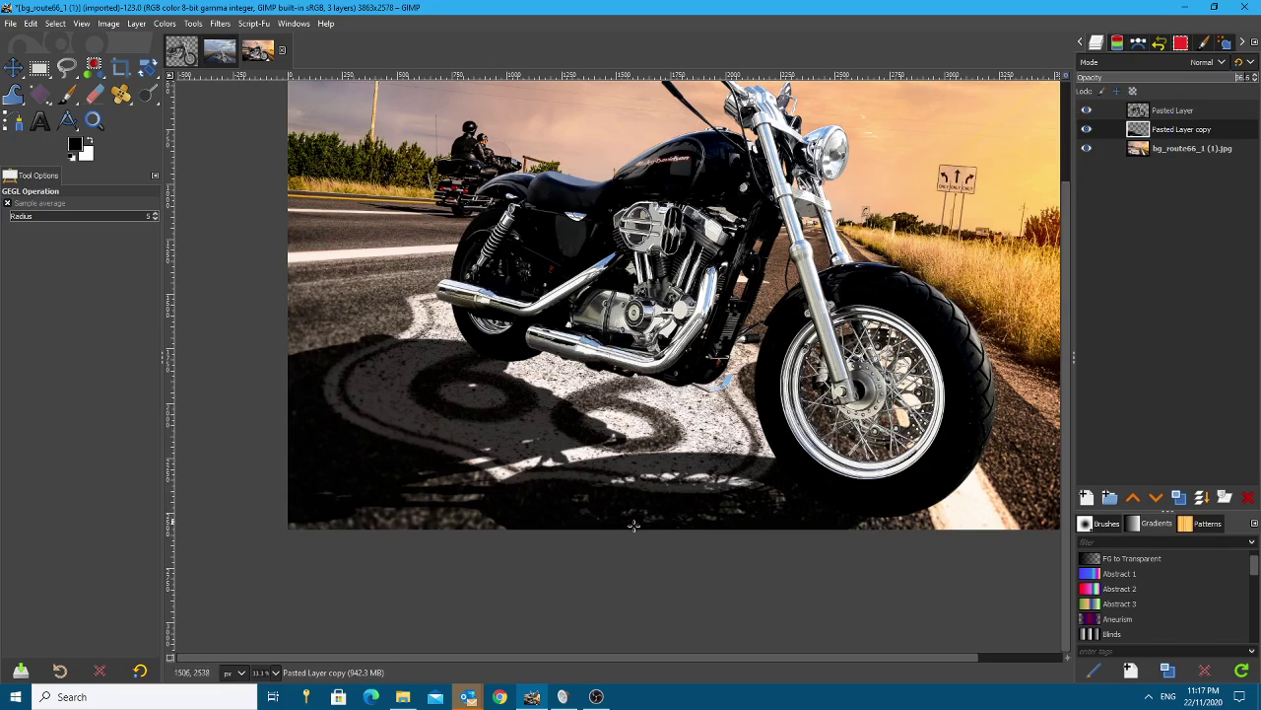
{"action": "scroll", "coordinate": [706, 542], "scroll_direction": "down", "scroll_amount": 2}
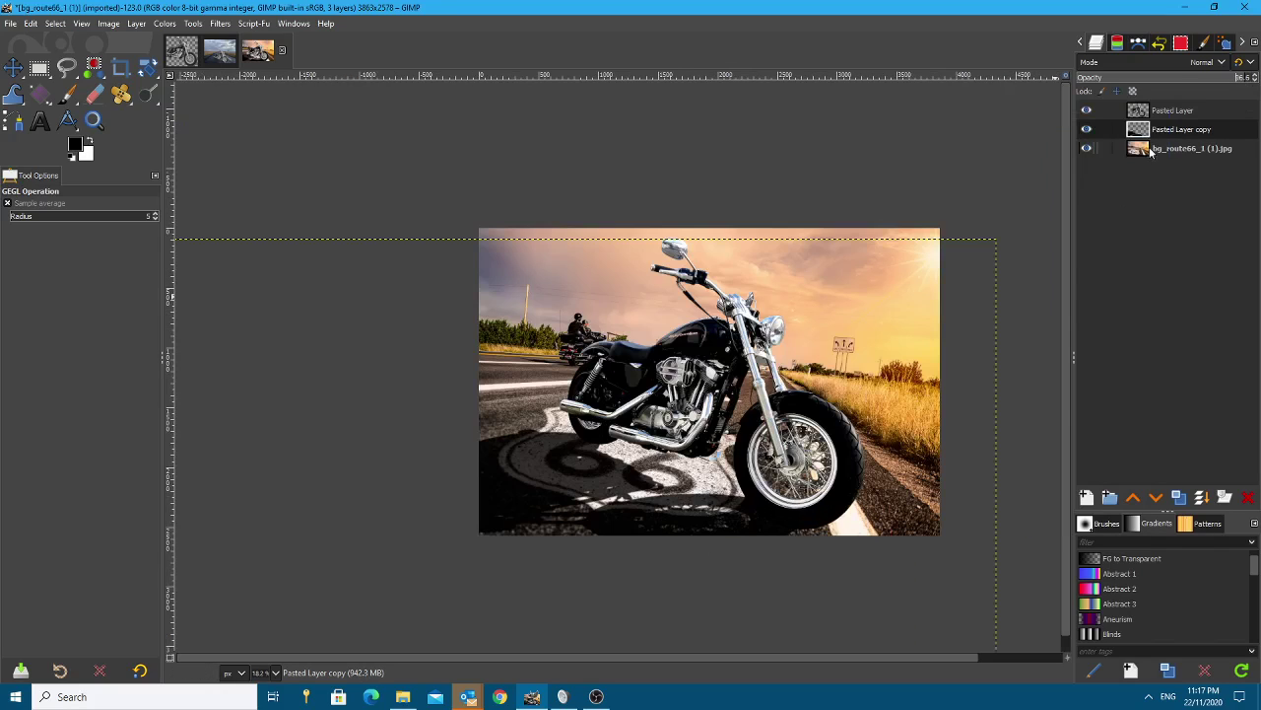
Make Pasted Layer, the motorcycle, the active layer.
{"action": "left_click", "coordinate": [1178, 149]}
{"action": "scroll", "coordinate": [826, 343], "scroll_direction": "up", "scroll_amount": 1}
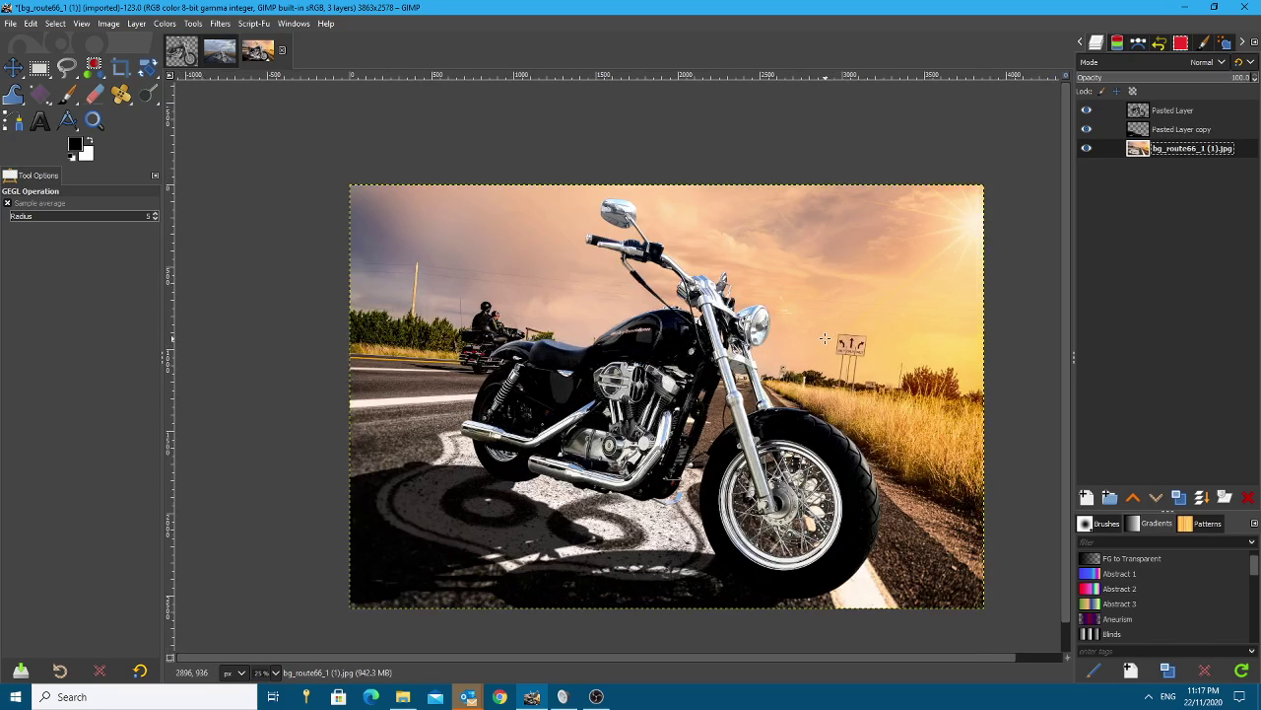
{"action": "scroll", "coordinate": [825, 339], "scroll_direction": "down", "scroll_amount": 1}
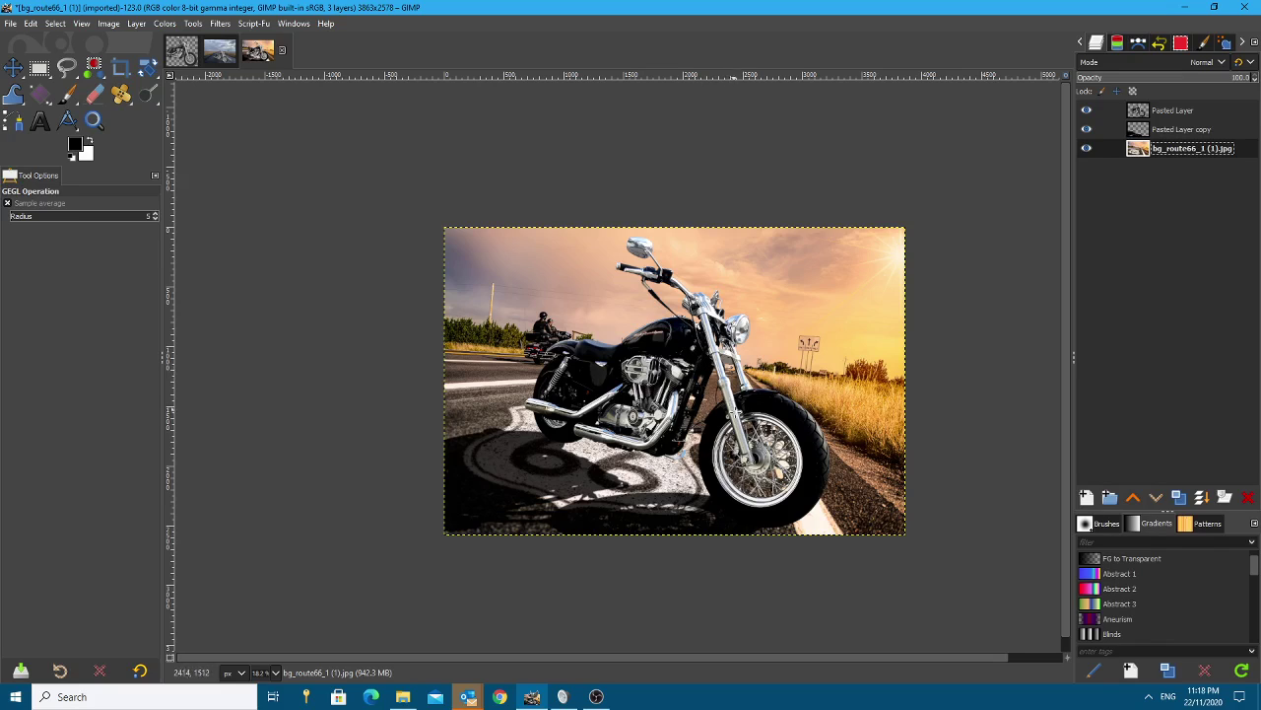
{"action": "left_click", "coordinate": [1096, 110]}
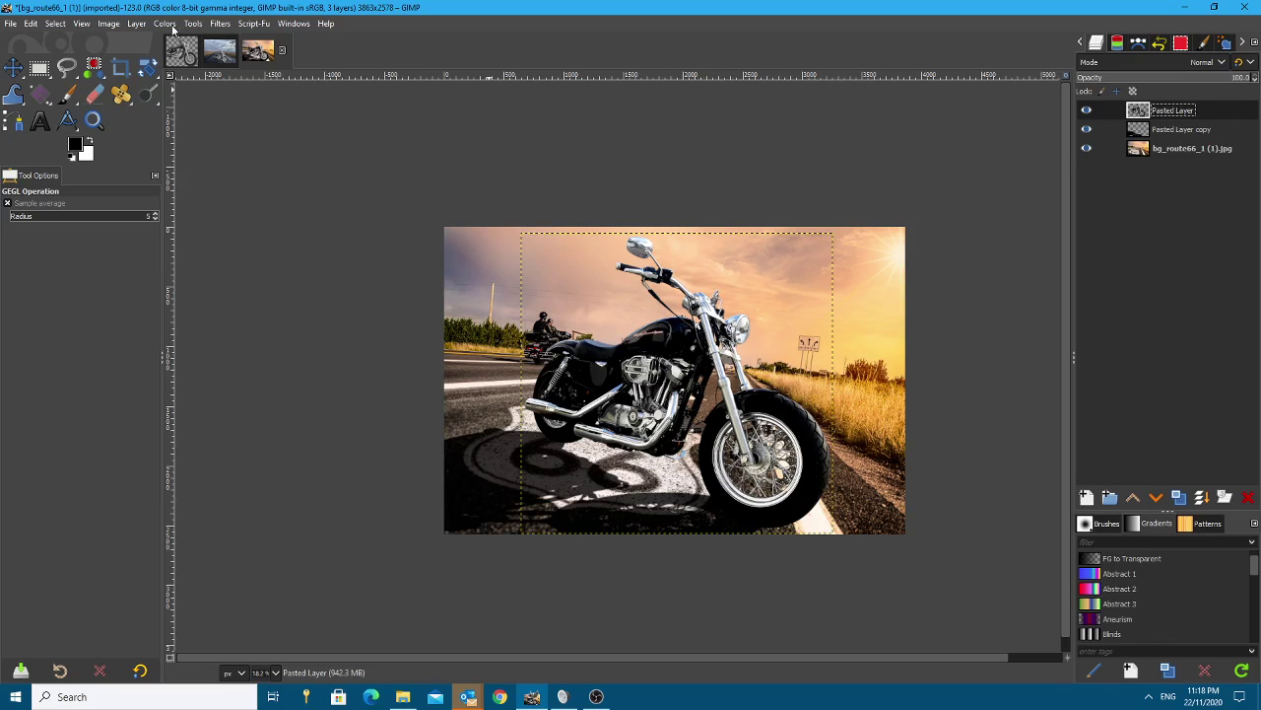
Apply Color Balance to the motorcycle: midtones toward green 16.5, shadows shifted slightly yellow.
{"action": "left_click", "coordinate": [164, 23]}
{"action": "left_click", "coordinate": [188, 42]}
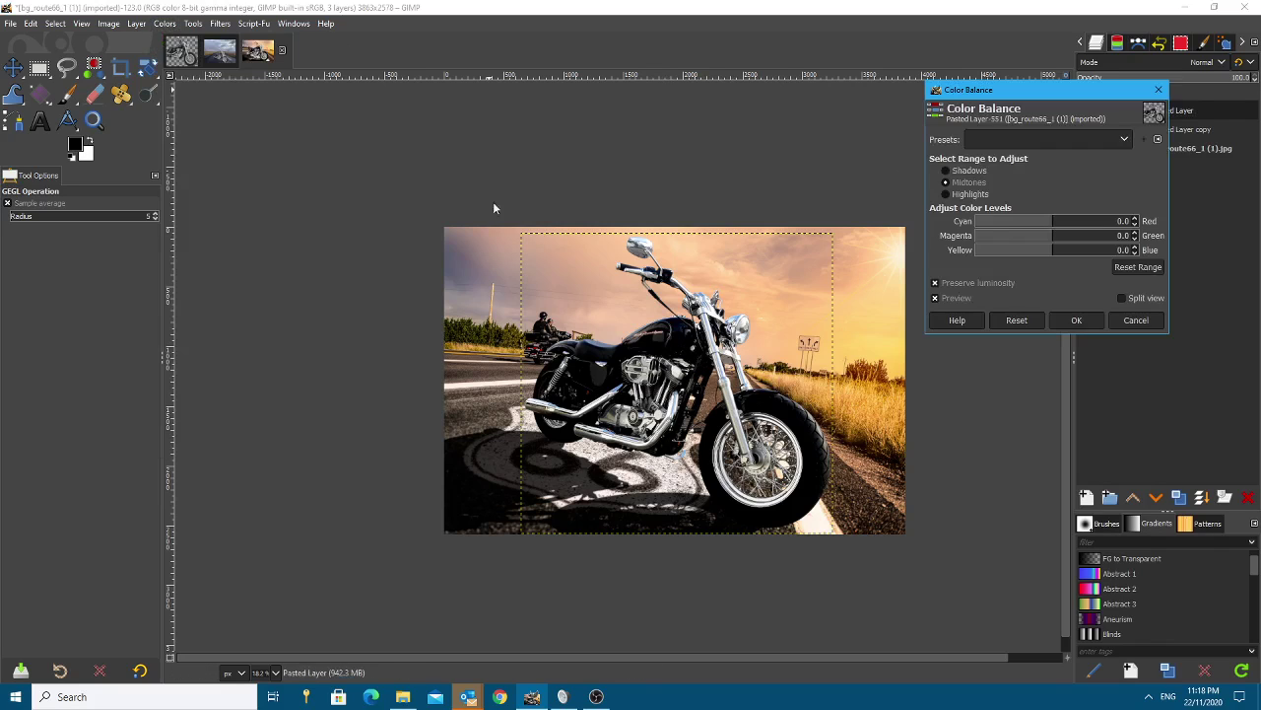
{"action": "mouse_move", "coordinate": [1050, 240]}
{"action": "left_mouse_down"}
{"action": "mouse_move", "coordinate": [1010, 236]}
{"action": "mouse_move", "coordinate": [1074, 237]}
{"action": "mouse_move", "coordinate": [1032, 255]}
{"action": "mouse_move", "coordinate": [1046, 256]}
{"action": "left_mouse_up"}
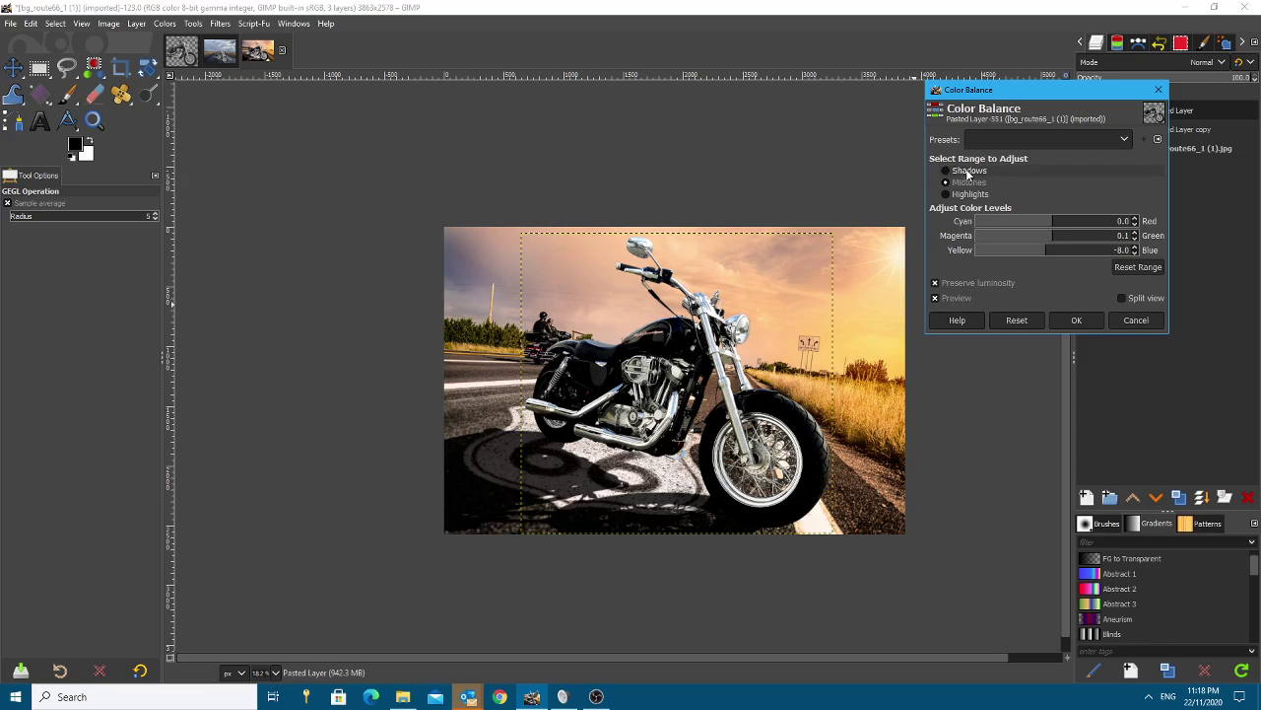
{"action": "left_click", "coordinate": [946, 170]}
{"action": "mouse_move", "coordinate": [1047, 261]}
{"action": "left_mouse_down"}
{"action": "mouse_move", "coordinate": [1035, 259]}
{"action": "mouse_move", "coordinate": [1048, 258]}
{"action": "left_mouse_up"}
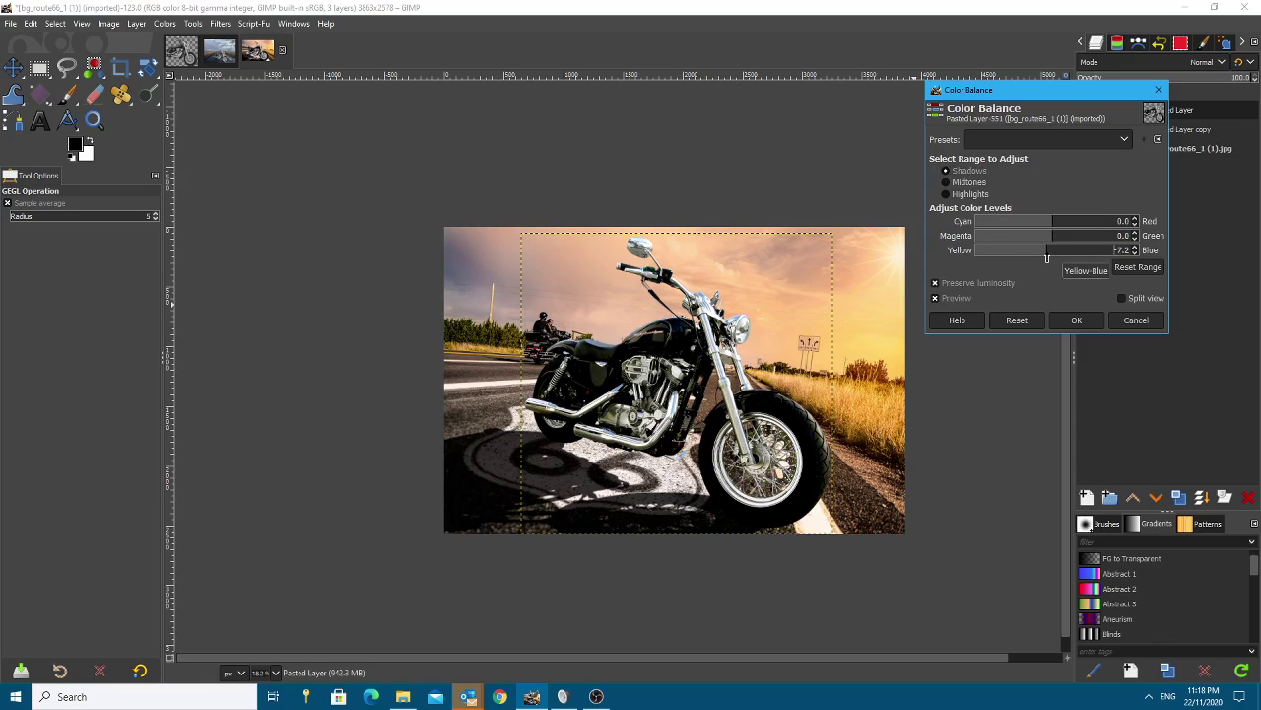
{"action": "scroll", "coordinate": [794, 421], "scroll_direction": "up", "scroll_amount": 5}
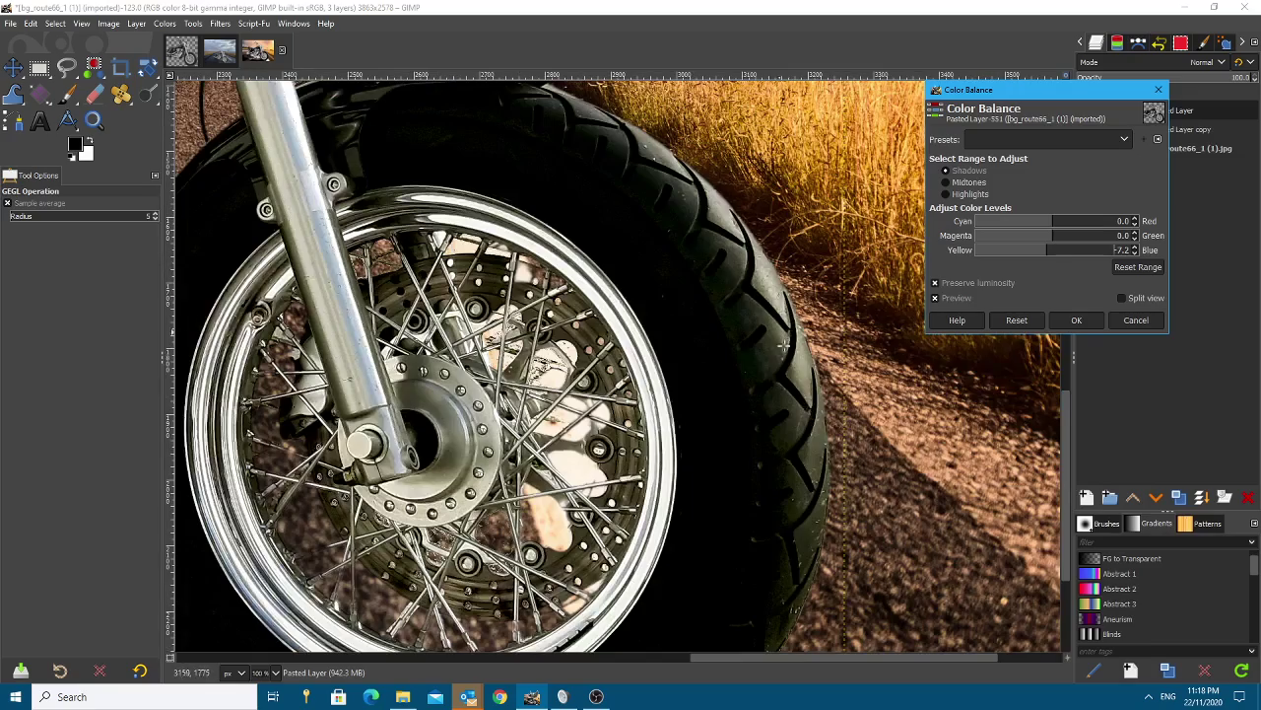
{"action": "scroll", "coordinate": [757, 330], "scroll_direction": "down", "scroll_amount": 5}
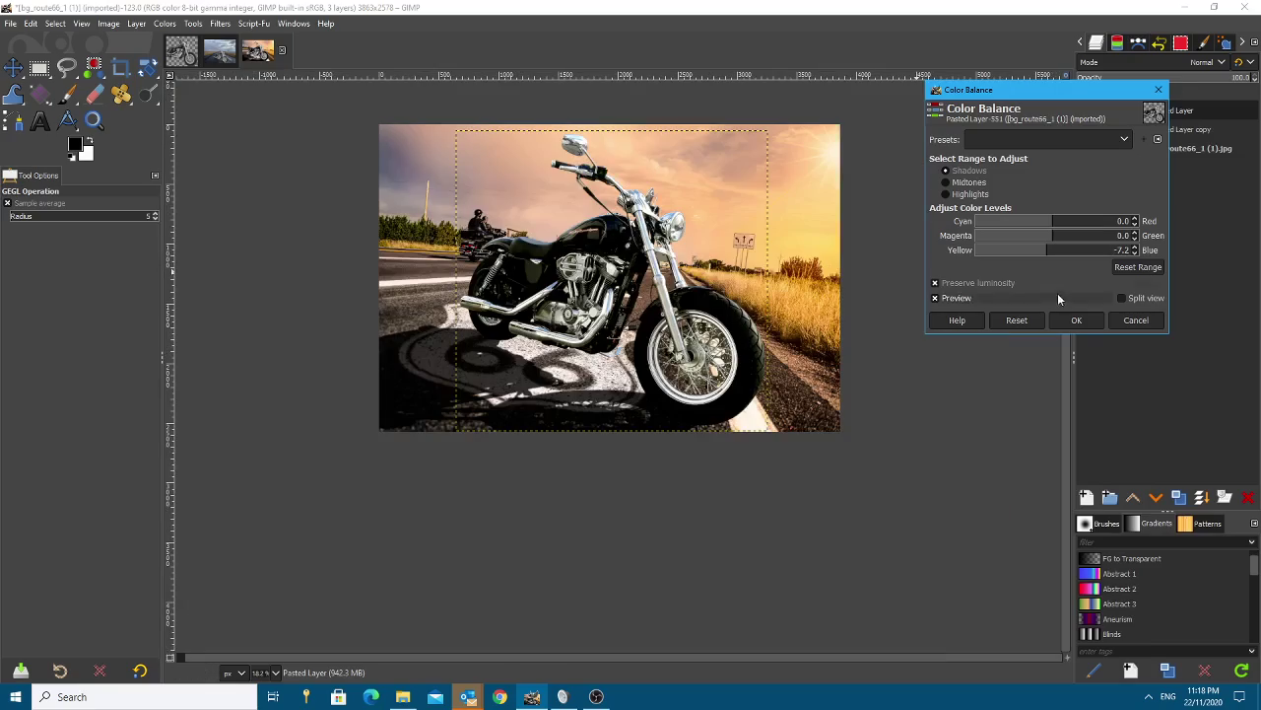
{"action": "left_click", "coordinate": [1076, 320]}
{"action": "scroll", "coordinate": [658, 279], "scroll_direction": "up", "scroll_amount": 2}
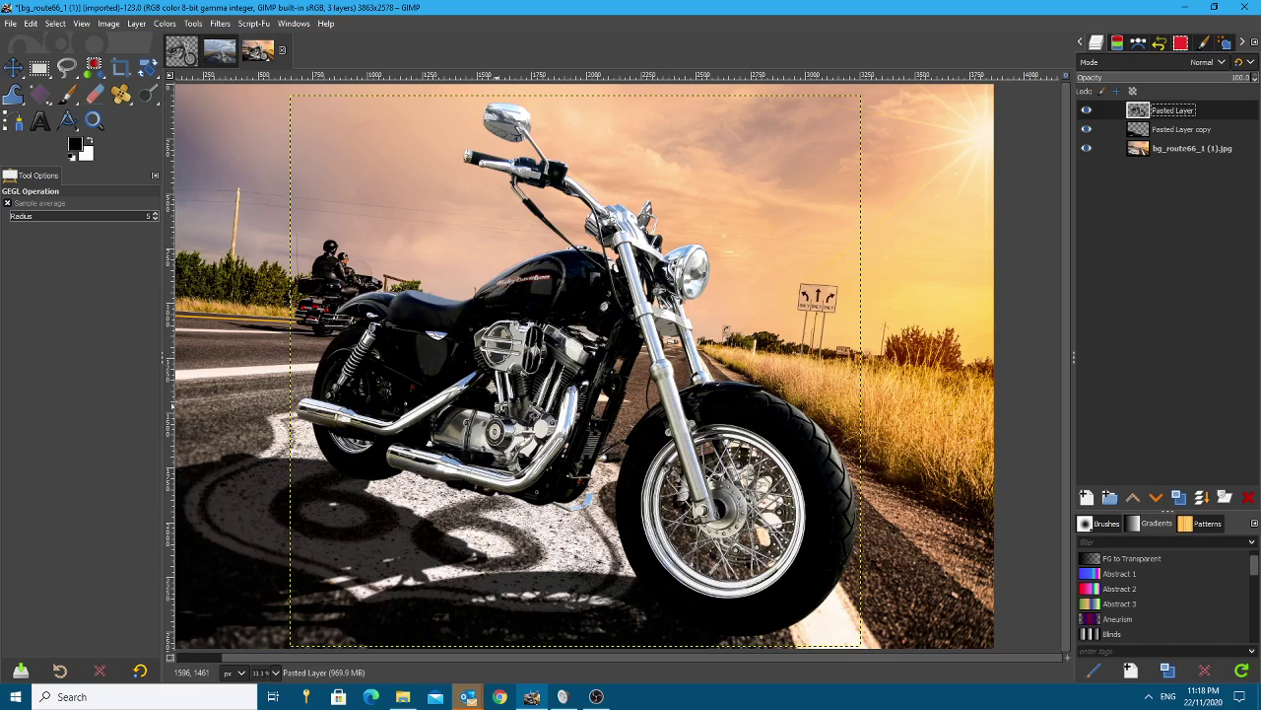
{"action": "scroll", "coordinate": [446, 316], "scroll_direction": "up", "scroll_amount": 3}
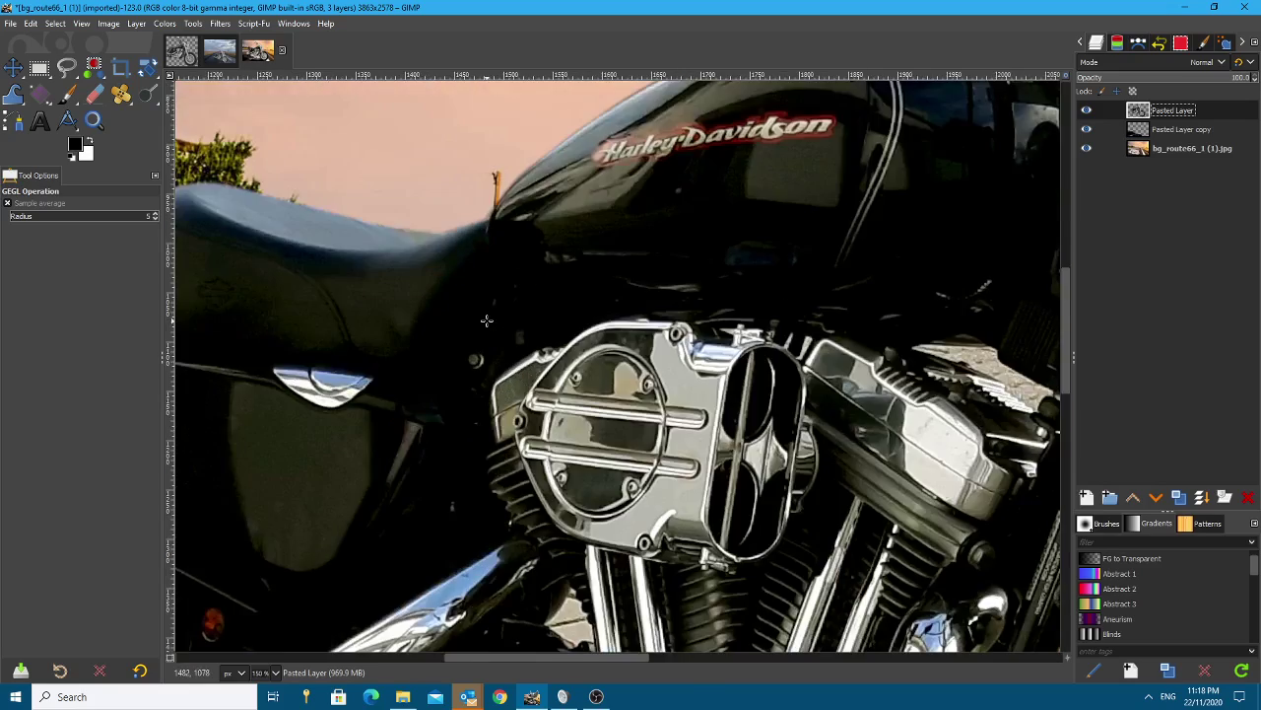
{"action": "scroll", "coordinate": [654, 271], "scroll_direction": "down", "scroll_amount": 2}
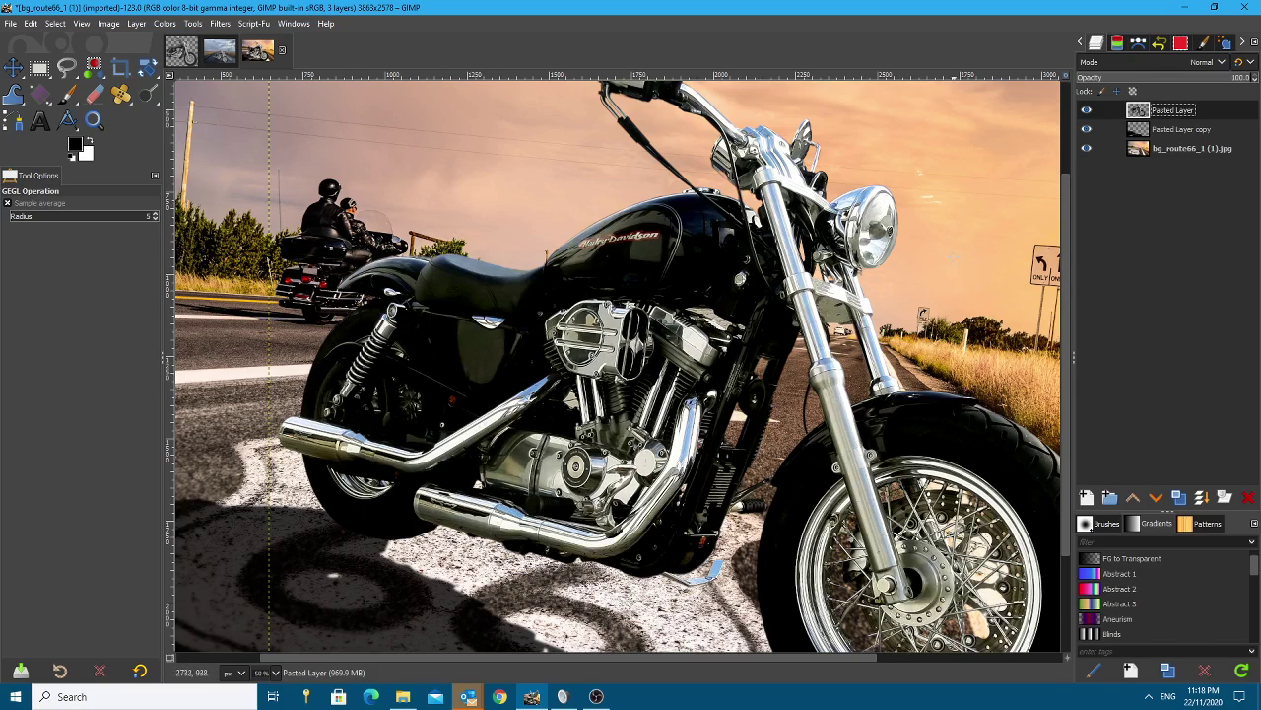
{"action": "scroll", "coordinate": [904, 294], "scroll_direction": "down", "scroll_amount": 2}
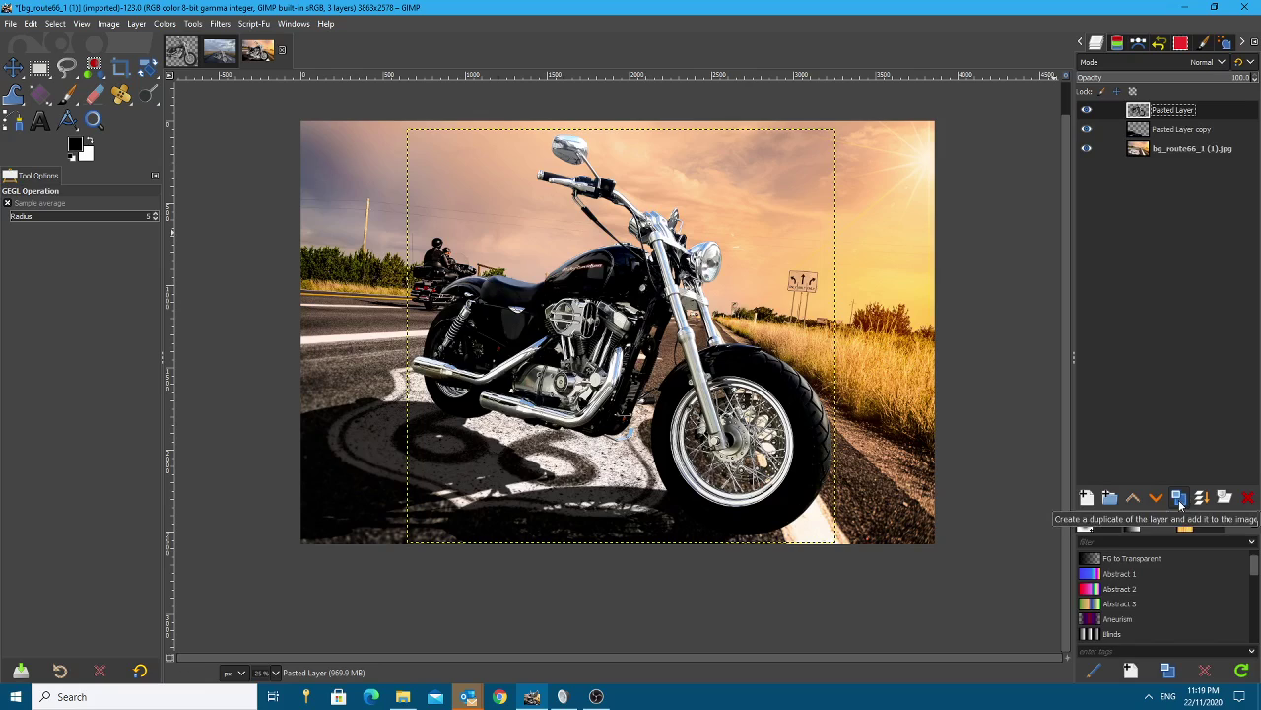
Duplicate the motorcycle layer and colorize it with a warm orange picked from the sky.
{"action": "left_click", "coordinate": [1181, 498]}
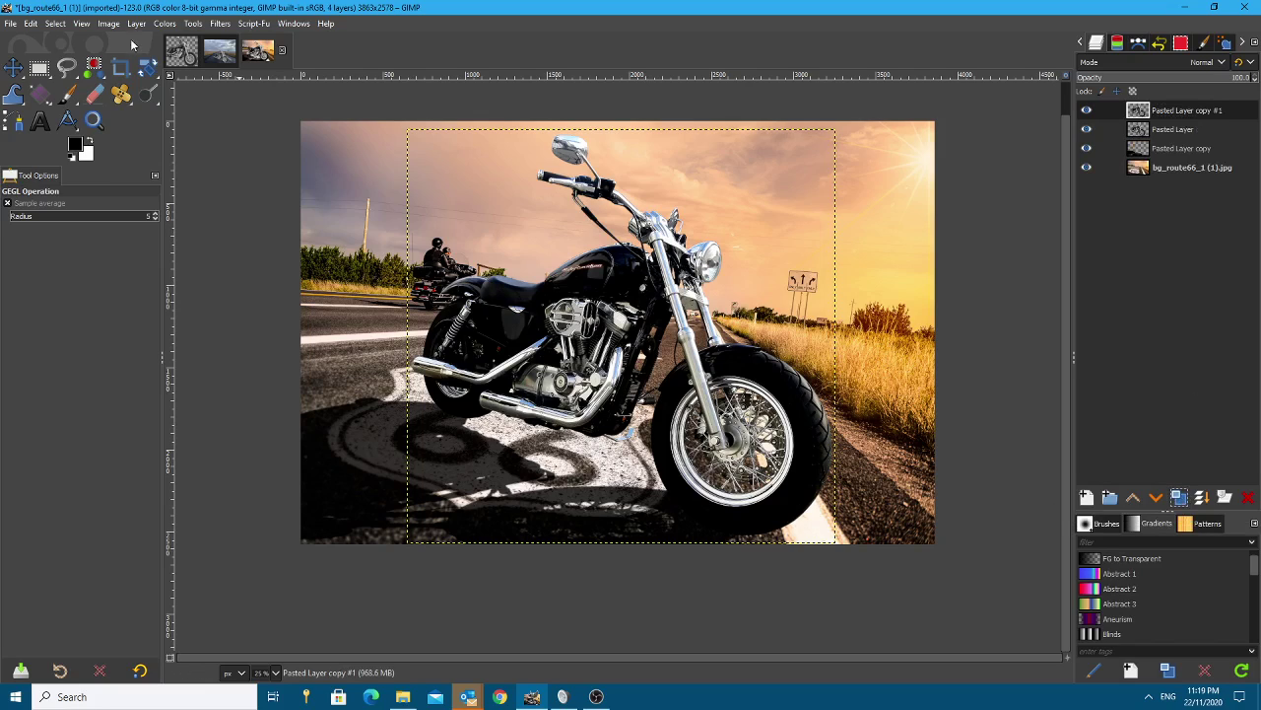
{"action": "left_click", "coordinate": [164, 25]}
{"action": "left_click", "coordinate": [217, 373]}
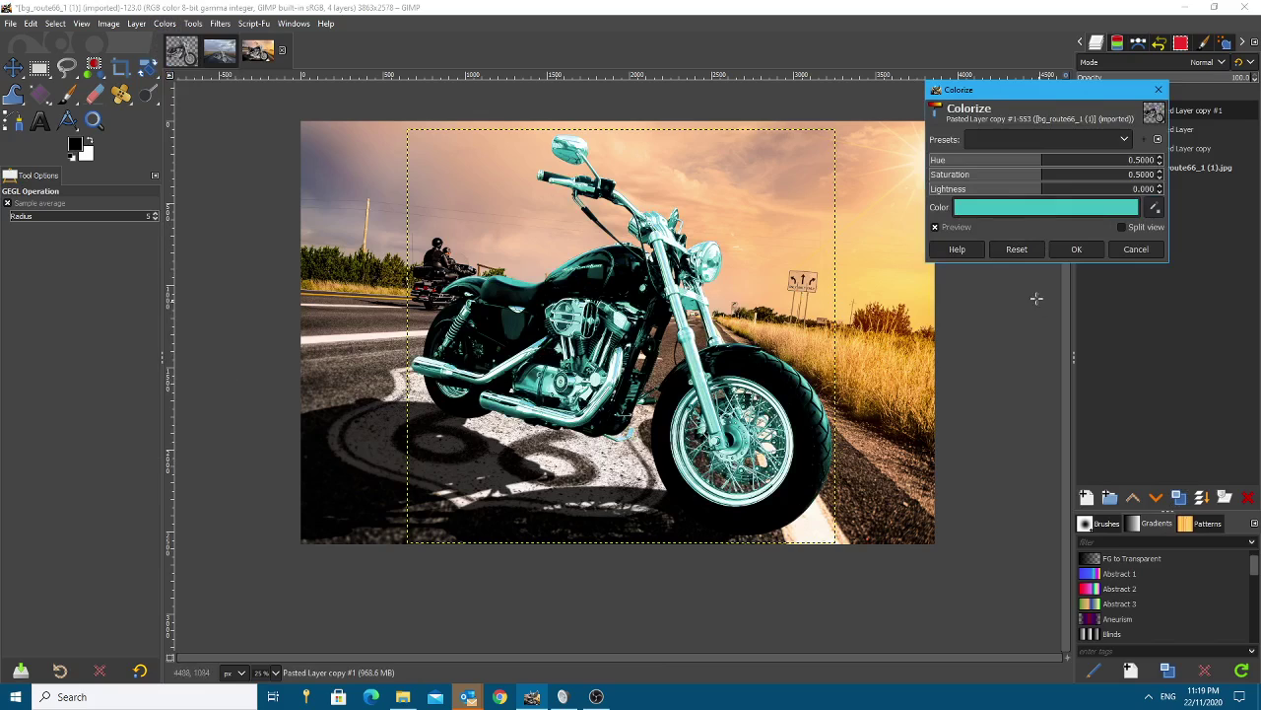
{"action": "left_click", "coordinate": [1083, 211]}
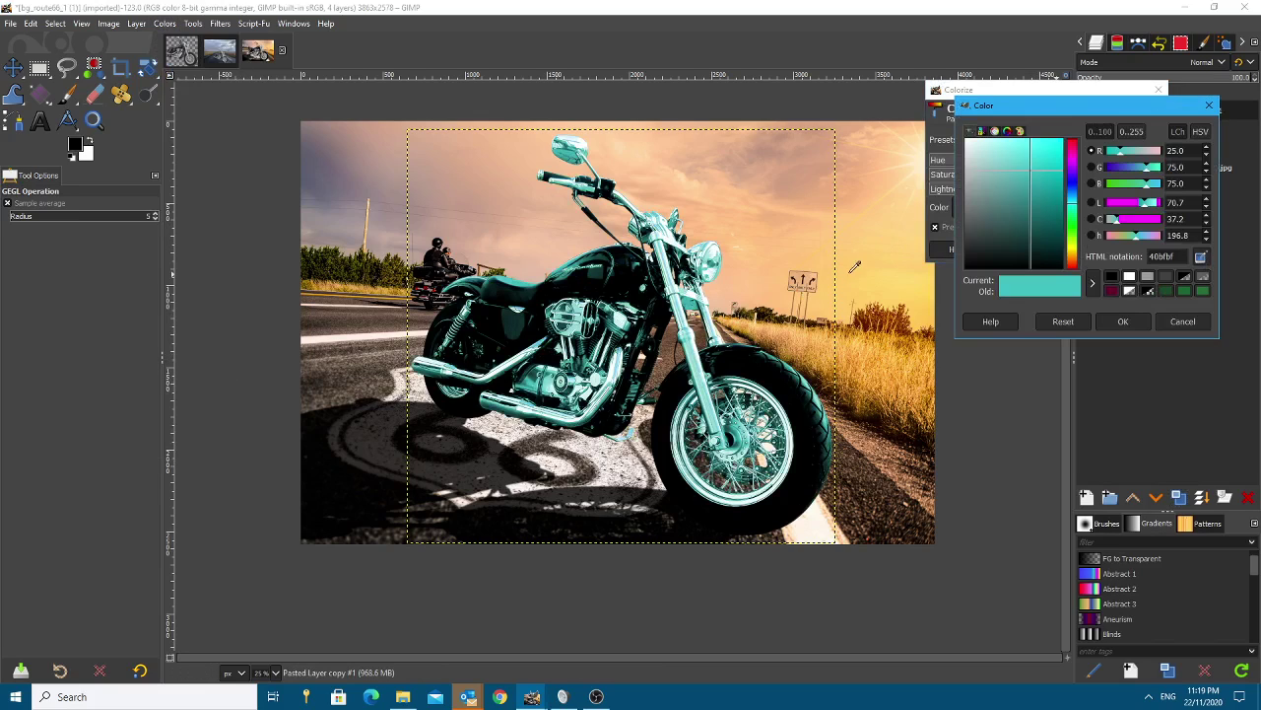
{"action": "left_click", "coordinate": [801, 255]}
{"action": "left_click", "coordinate": [1125, 321]}
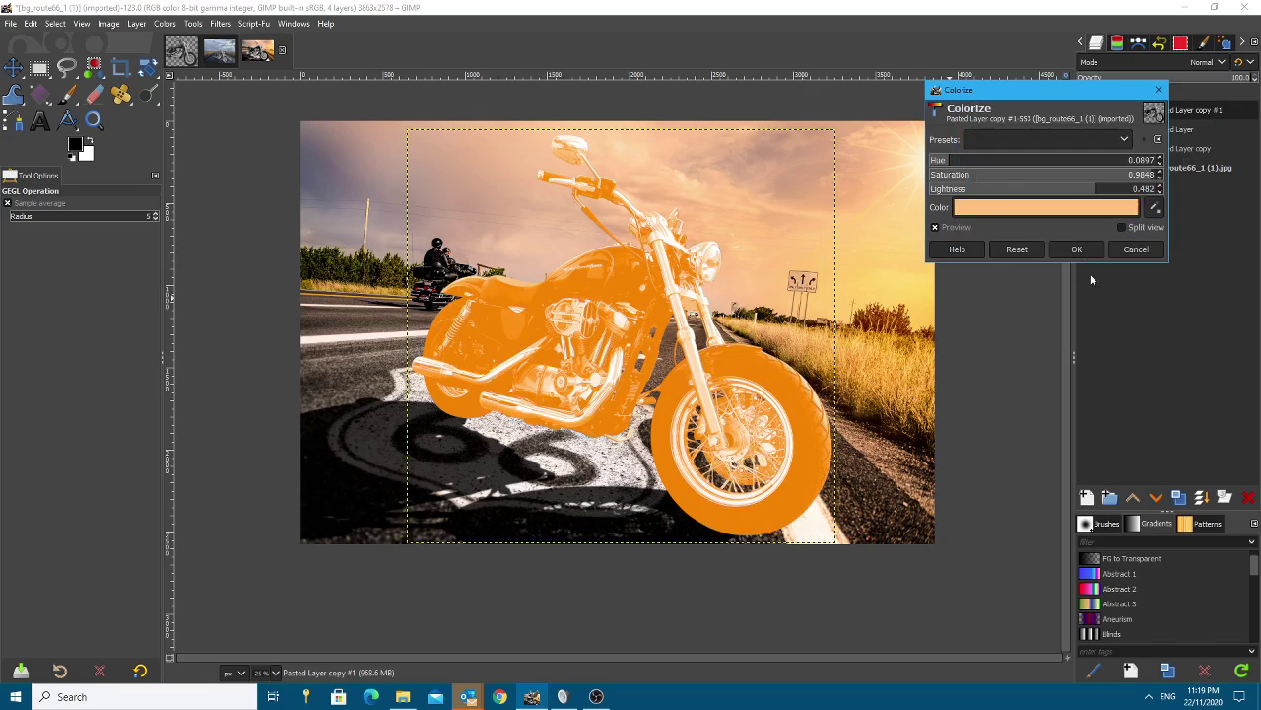
{"action": "left_click", "coordinate": [1039, 190]}
{"action": "left_click_drag", "start_coordinate": [1038, 196], "coordinate": [1050, 188]}
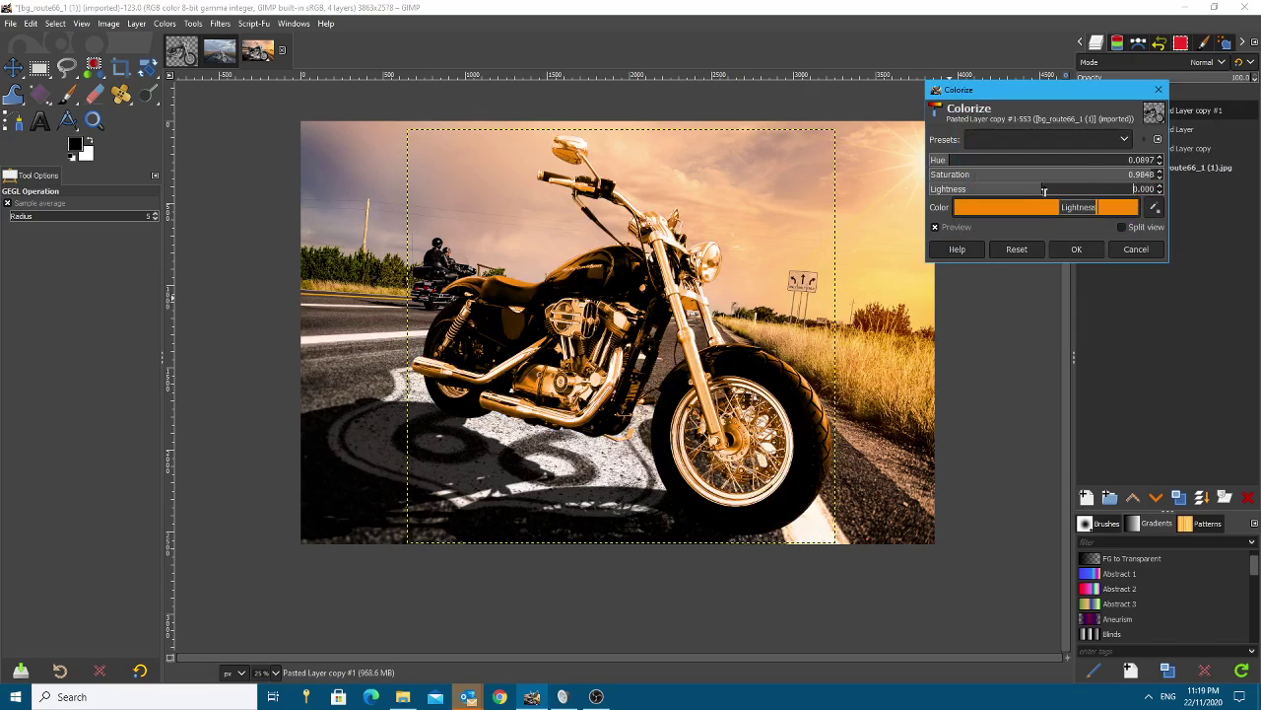
{"action": "left_click", "coordinate": [1078, 250]}
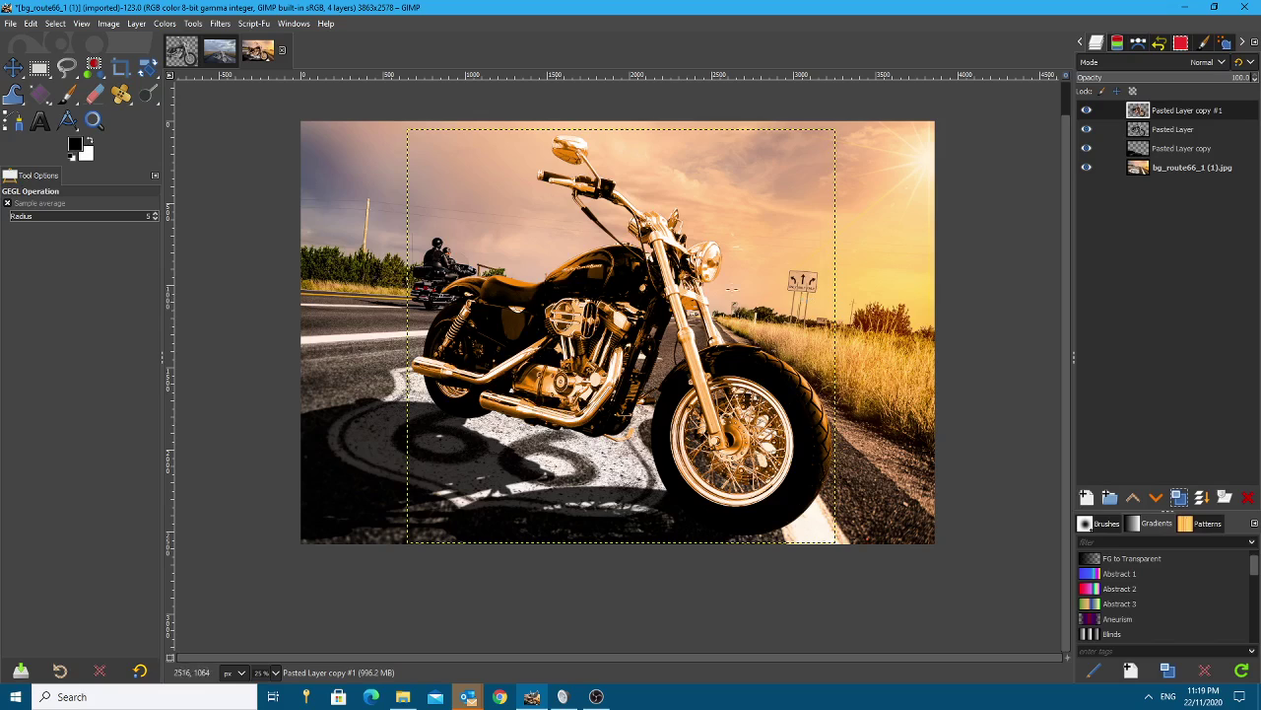
Lower the tinted layer's opacity to about 24.8, toggling its visibility to compare.
{"action": "left_click_drag", "start_coordinate": [1202, 83], "coordinate": [1012, 83]}
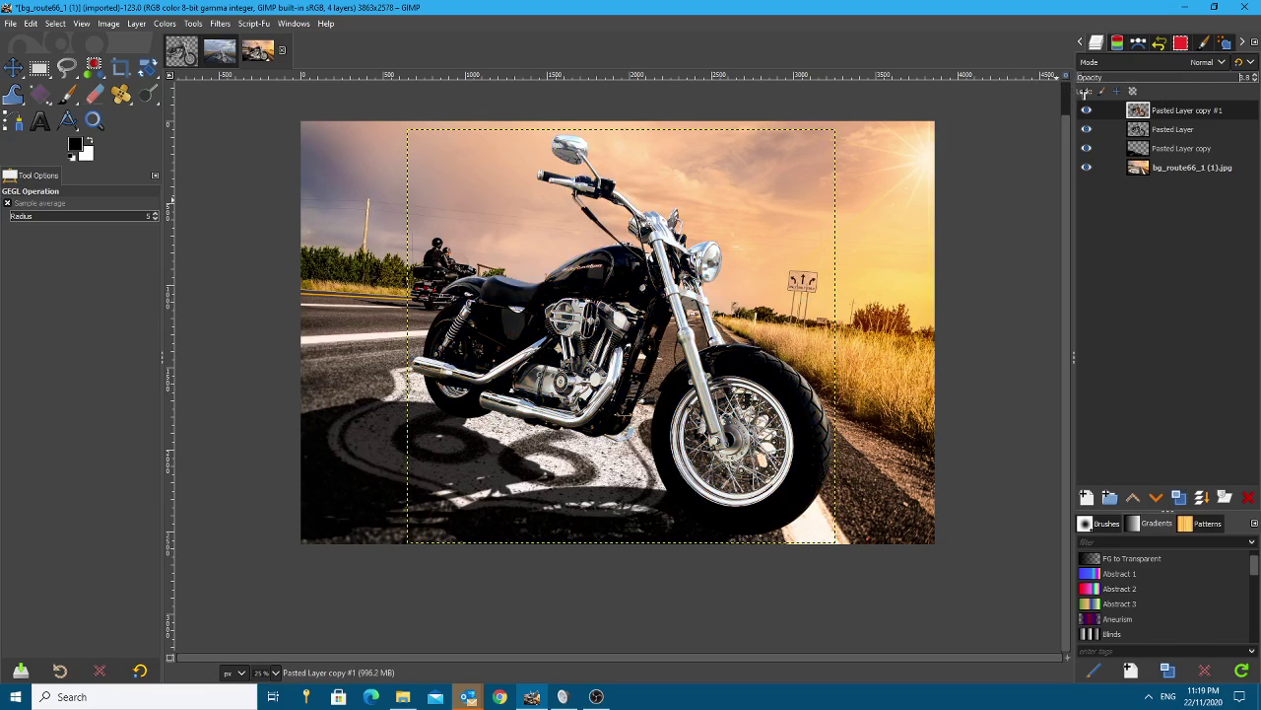
{"action": "left_click_drag", "start_coordinate": [1088, 94], "coordinate": [1123, 93]}
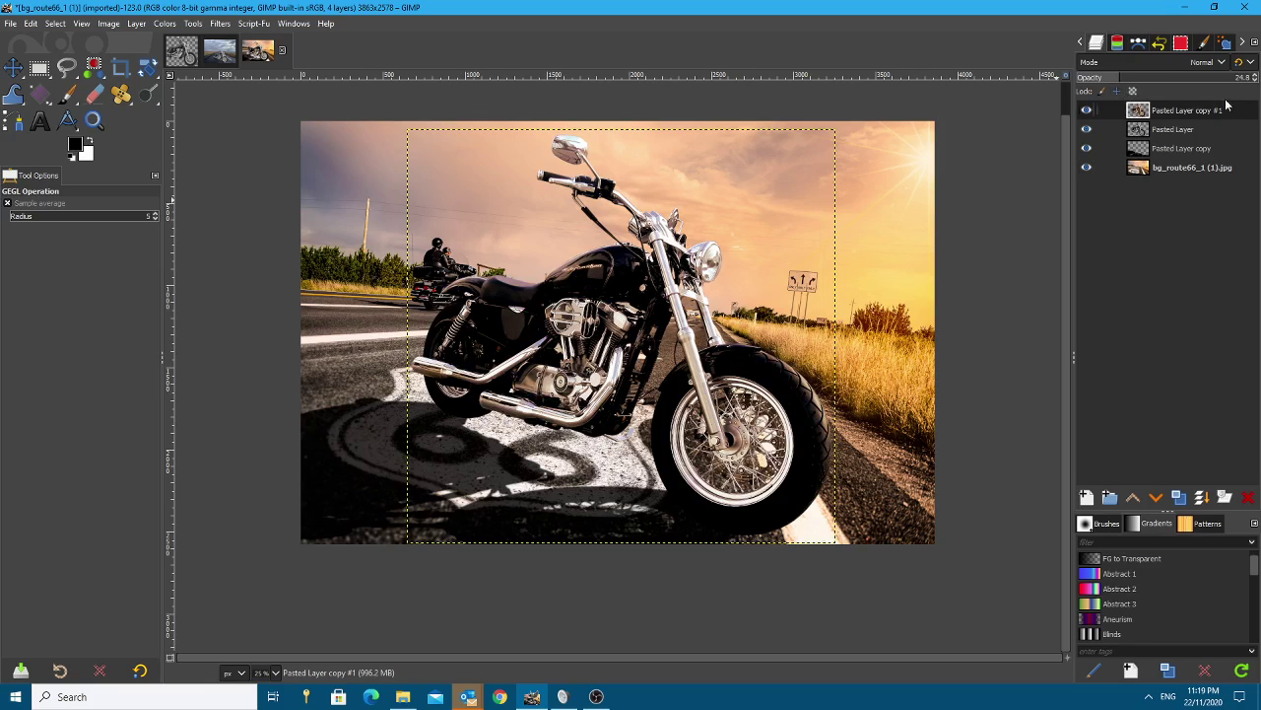
{"action": "scroll", "coordinate": [687, 225], "scroll_direction": "up", "scroll_amount": 2}
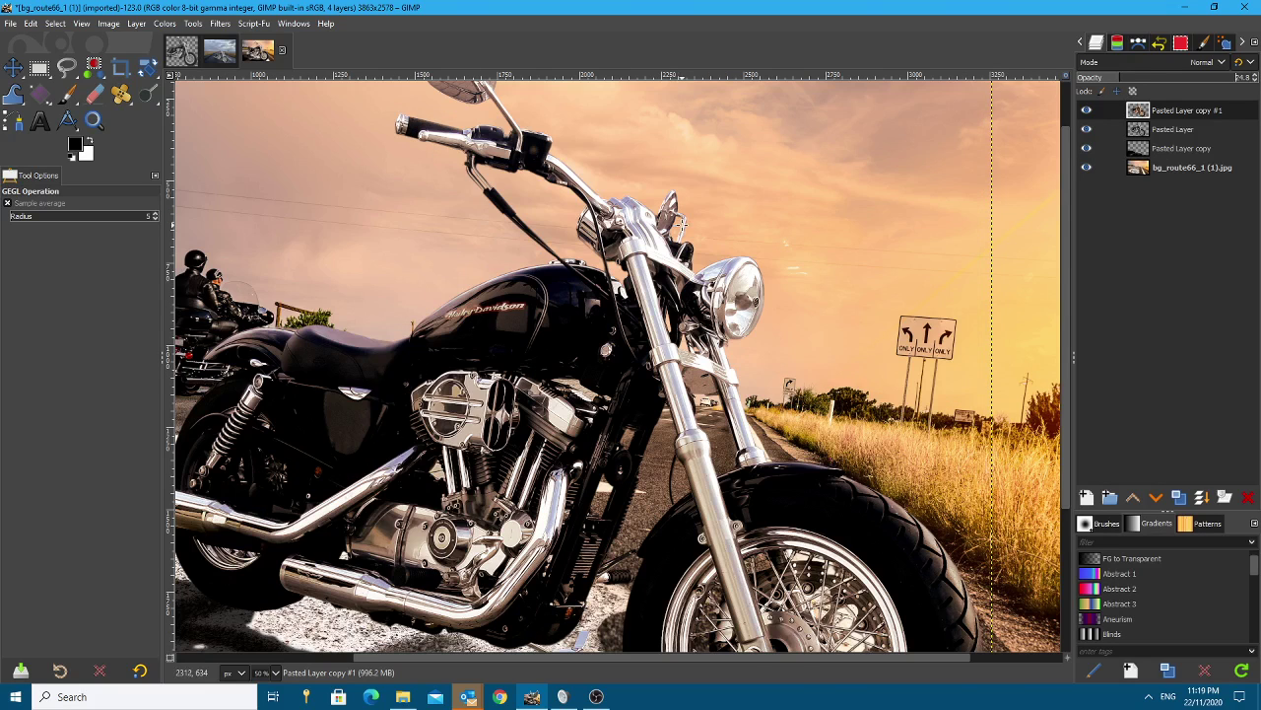
{"action": "scroll", "coordinate": [680, 225], "scroll_direction": "down", "scroll_amount": 1}
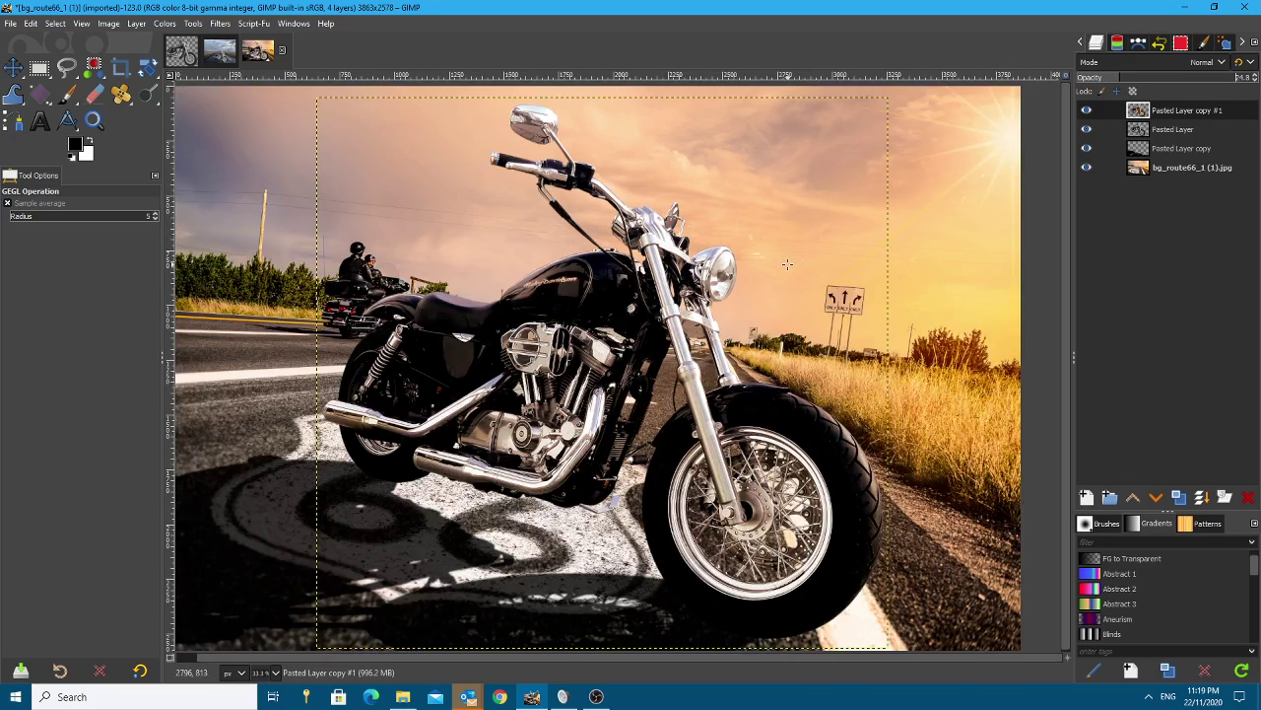
{"action": "left_click", "coordinate": [1087, 111]}
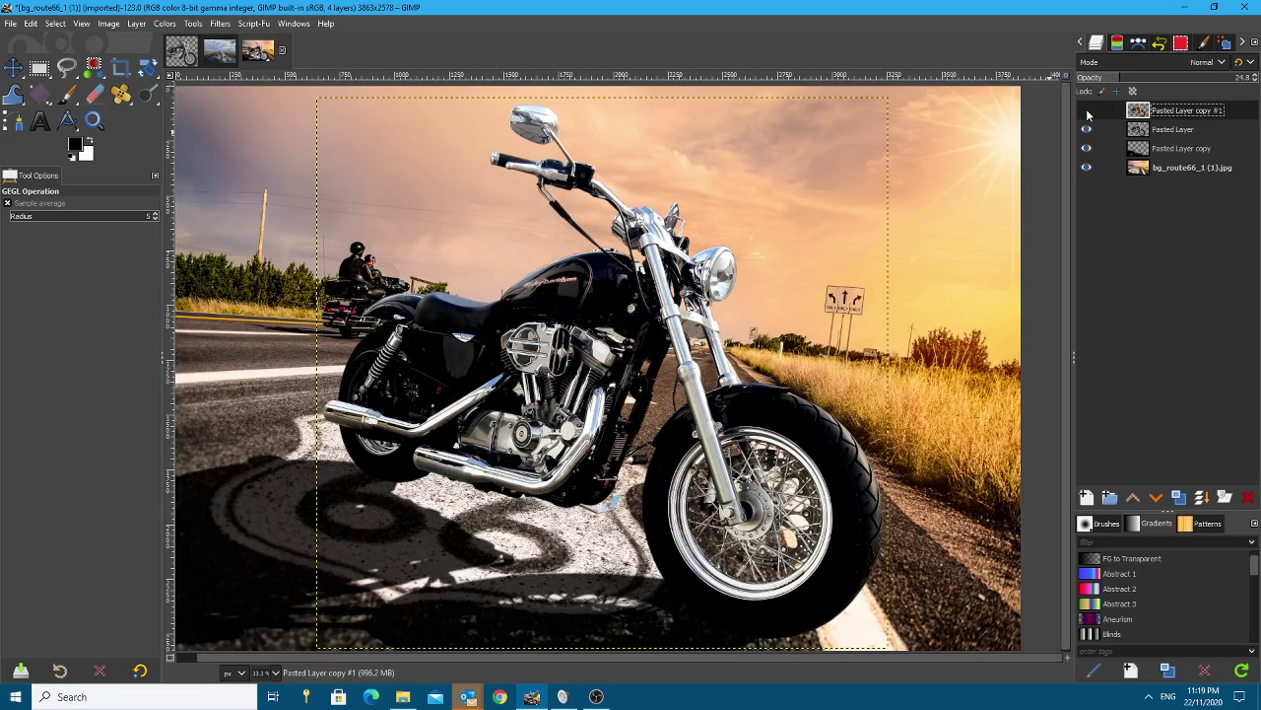
{"action": "left_click", "coordinate": [1087, 111]}
{"action": "scroll", "coordinate": [741, 448], "scroll_direction": "down", "scroll_amount": 1}
{"action": "scroll", "coordinate": [829, 493], "scroll_direction": "down", "scroll_amount": 2}
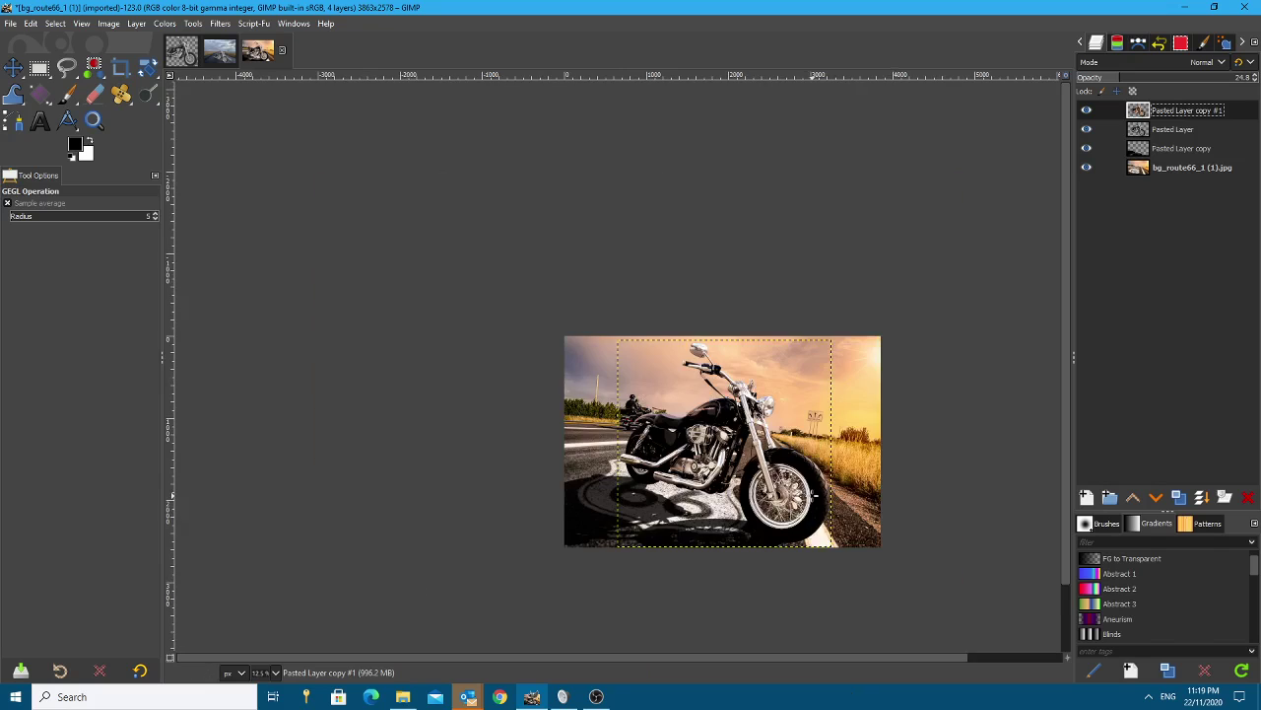
{"action": "scroll", "coordinate": [796, 492], "scroll_direction": "up", "scroll_amount": 1}
{"action": "scroll", "coordinate": [798, 487], "scroll_direction": "up", "scroll_amount": 2}
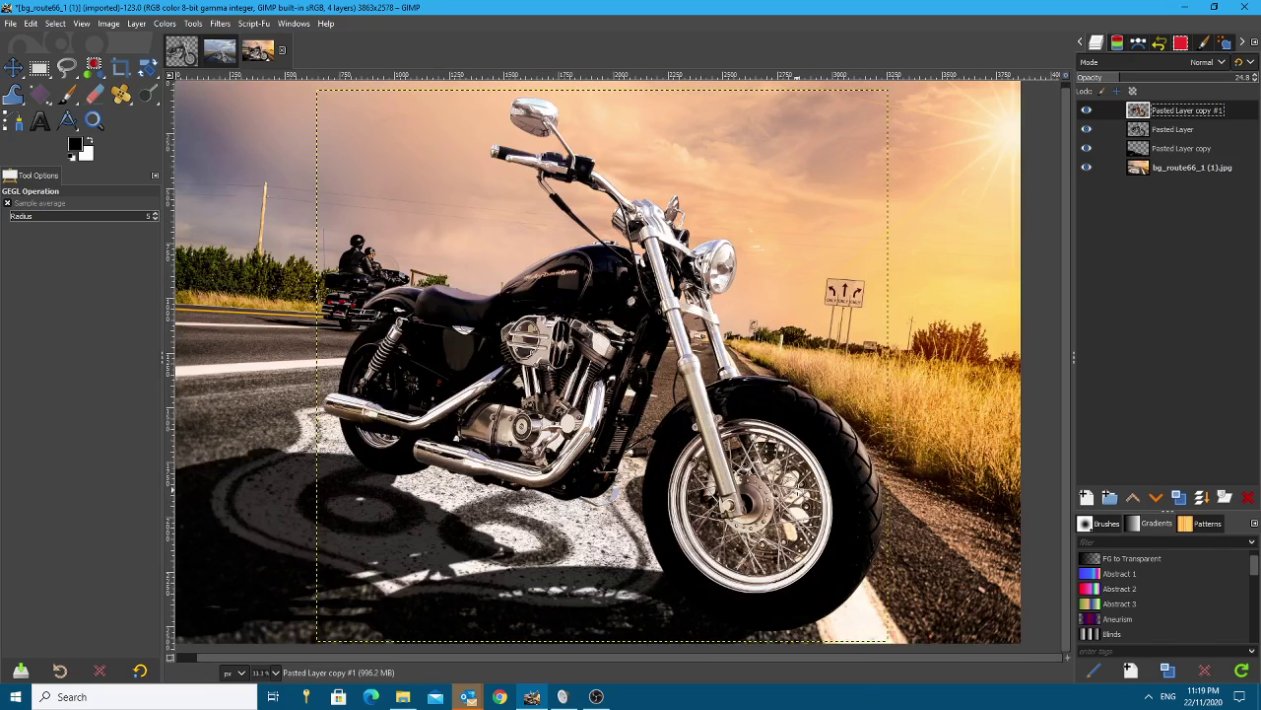
{"action": "scroll", "coordinate": [808, 488], "scroll_direction": "down", "scroll_amount": 1}
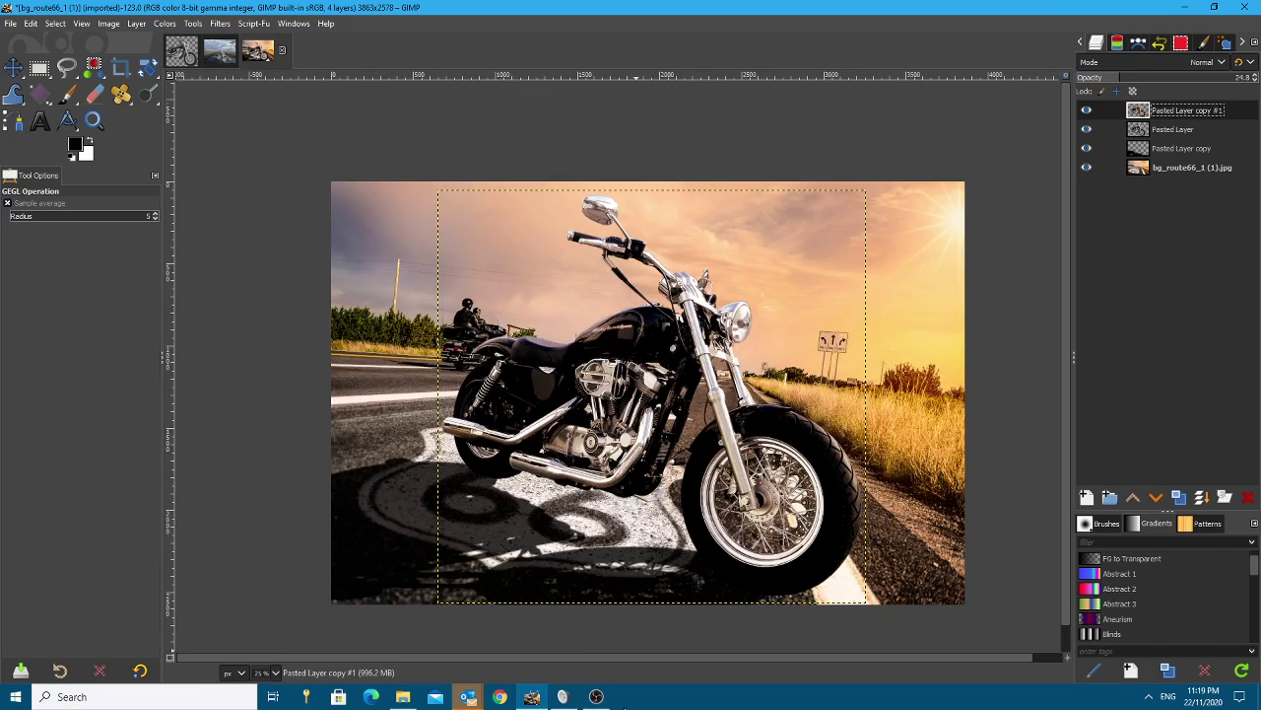
Cancel Levels without changes and bring up the Untitled cloudy-road motorcycle image.
{"action": "mouse_move", "coordinate": [596, 700]}
{"action": "left_click", "coordinate": [174, 24]}
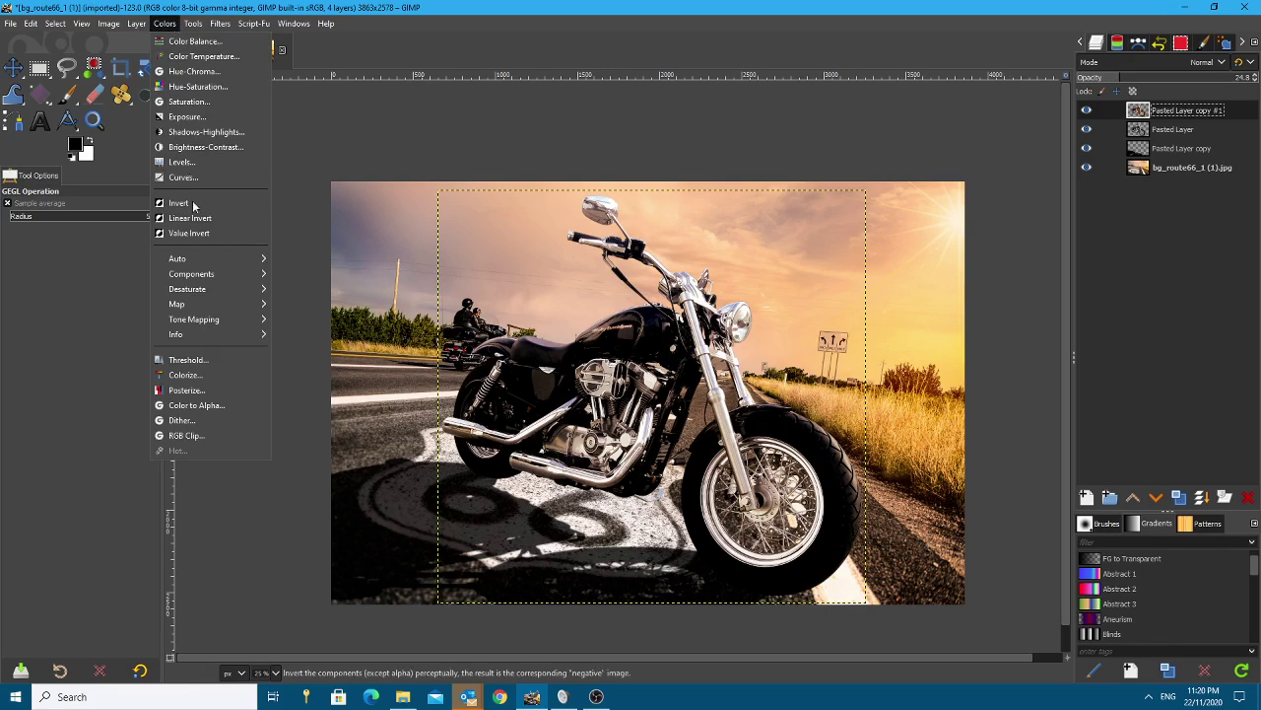
{"action": "left_click", "coordinate": [207, 164]}
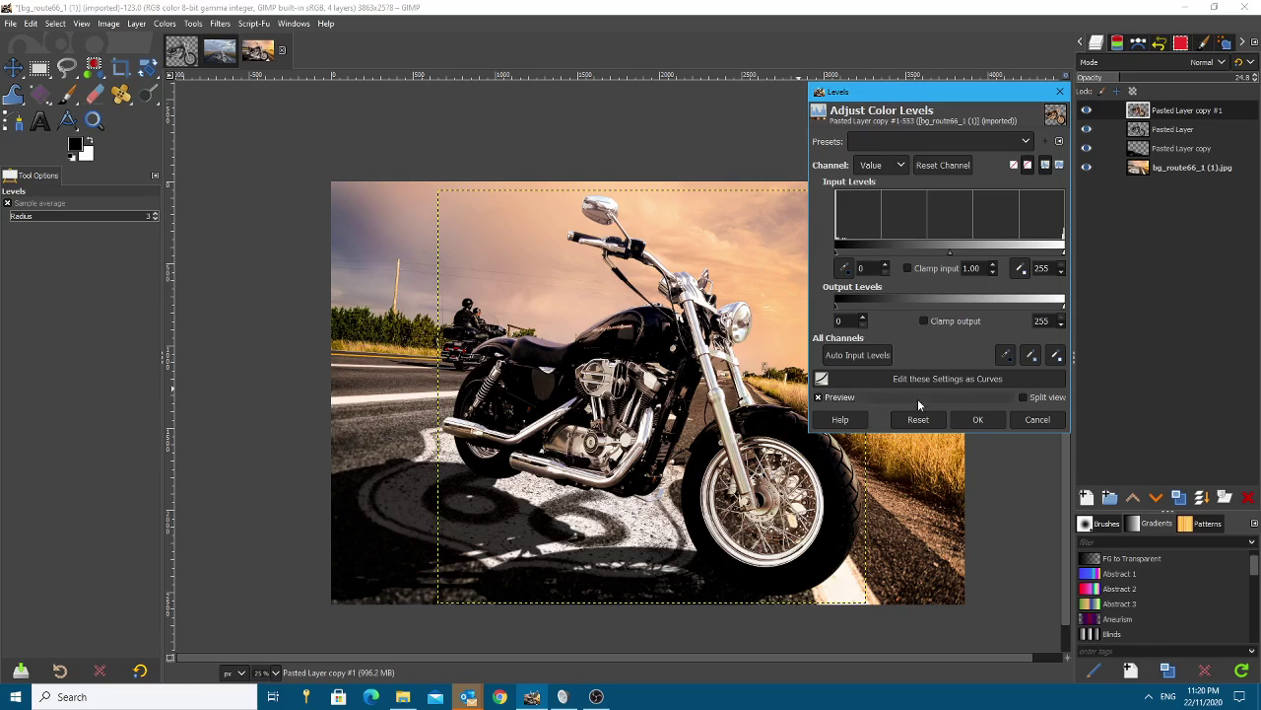
{"action": "left_click", "coordinate": [1034, 420]}
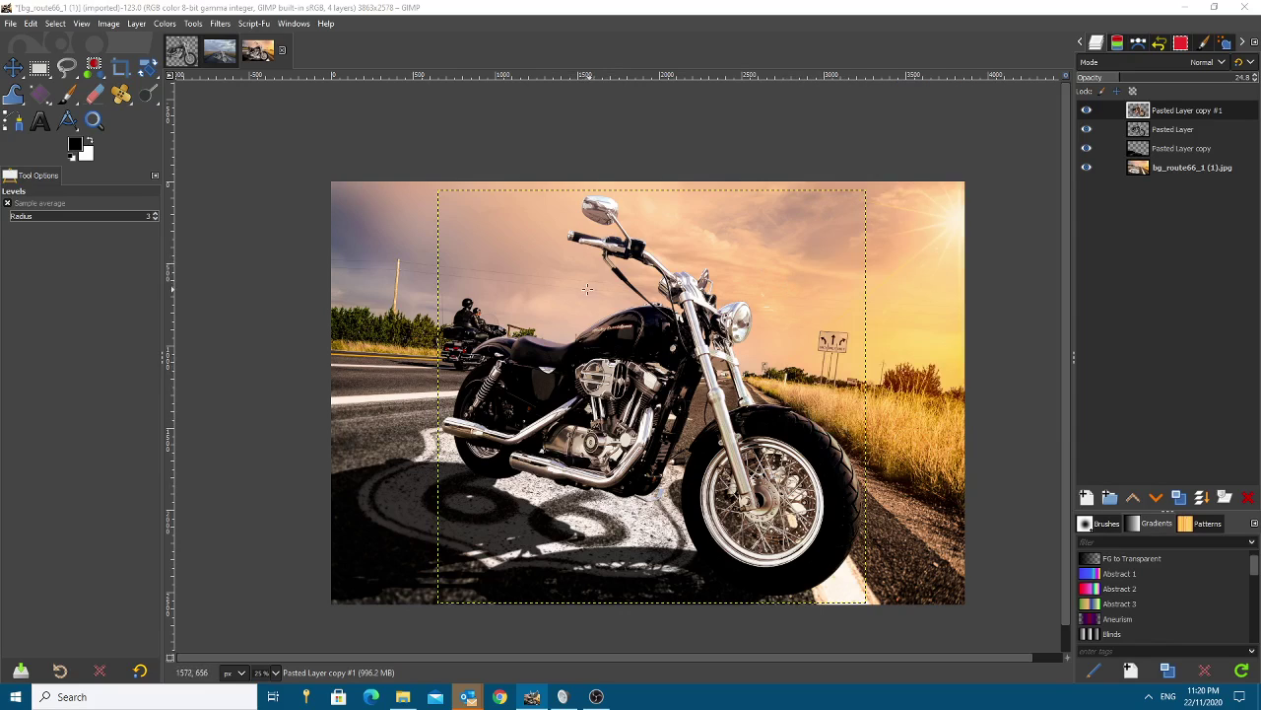
{"action": "left_click", "coordinate": [221, 55]}
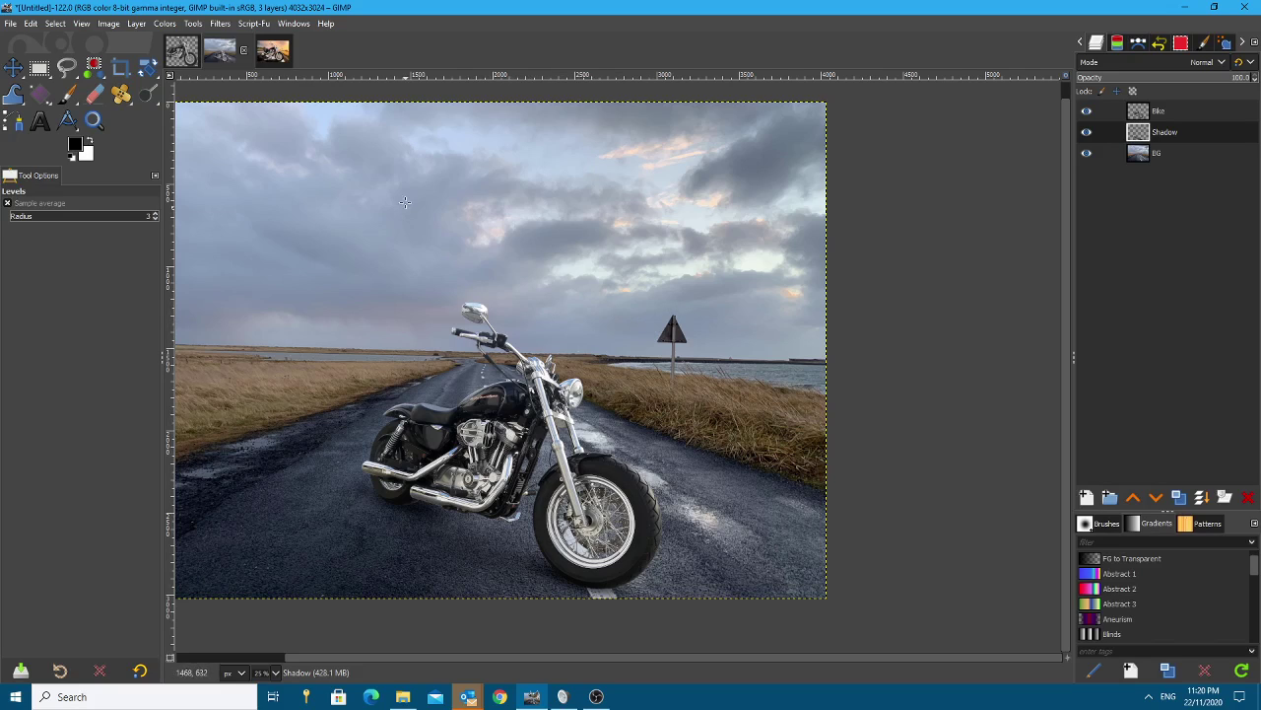
Switch back to the bg_route66 image showing the warm-tinted motorcycle and its shadow.
{"action": "left_click", "coordinate": [276, 56]}
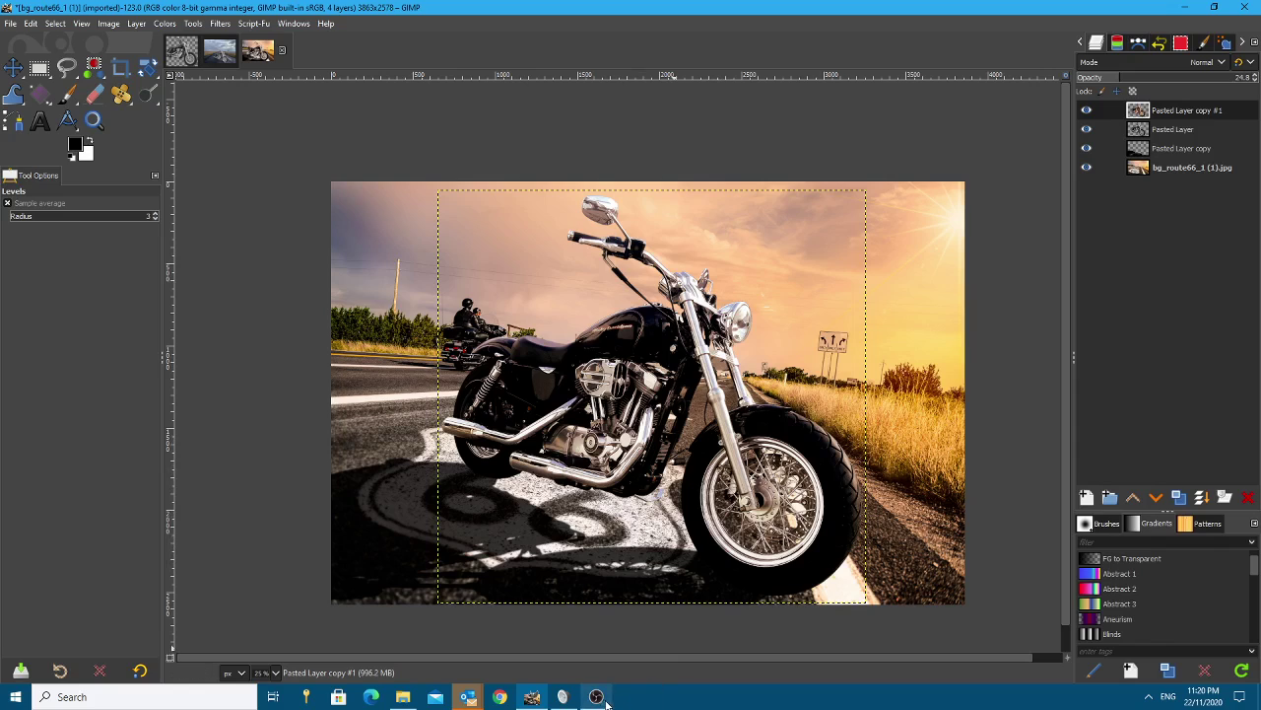
{"action": "mouse_move", "coordinate": [603, 700]}
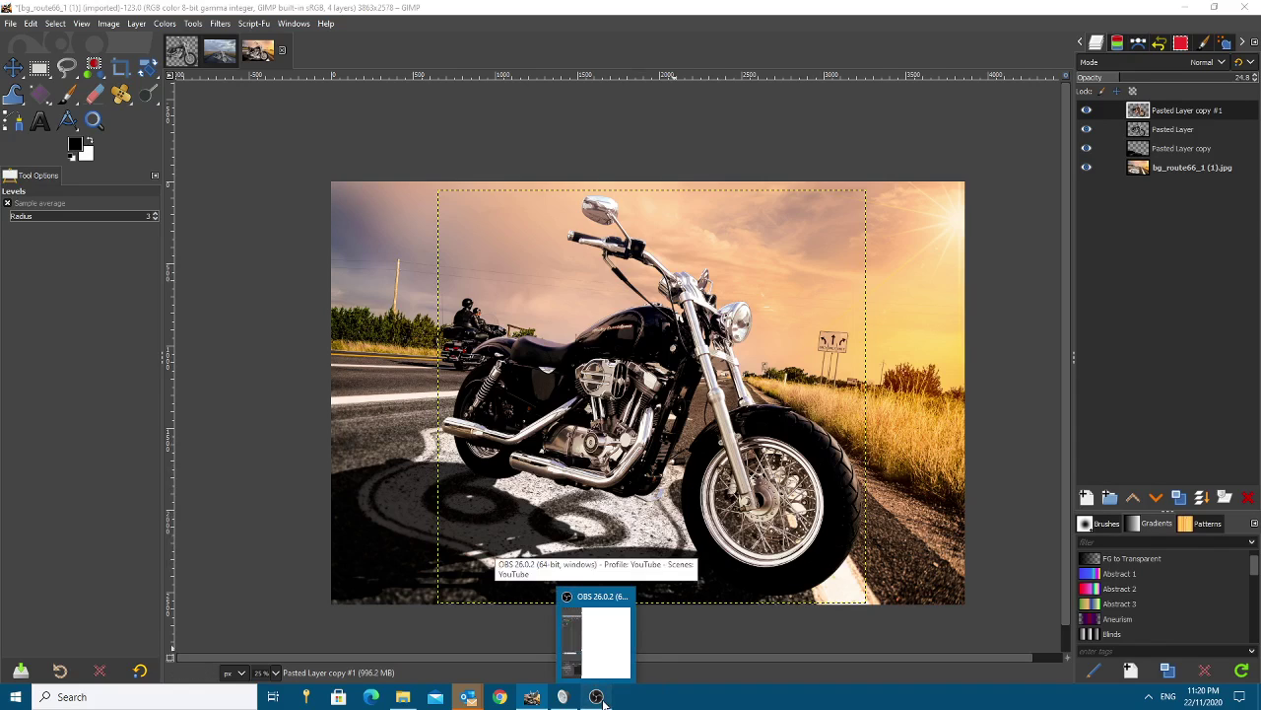